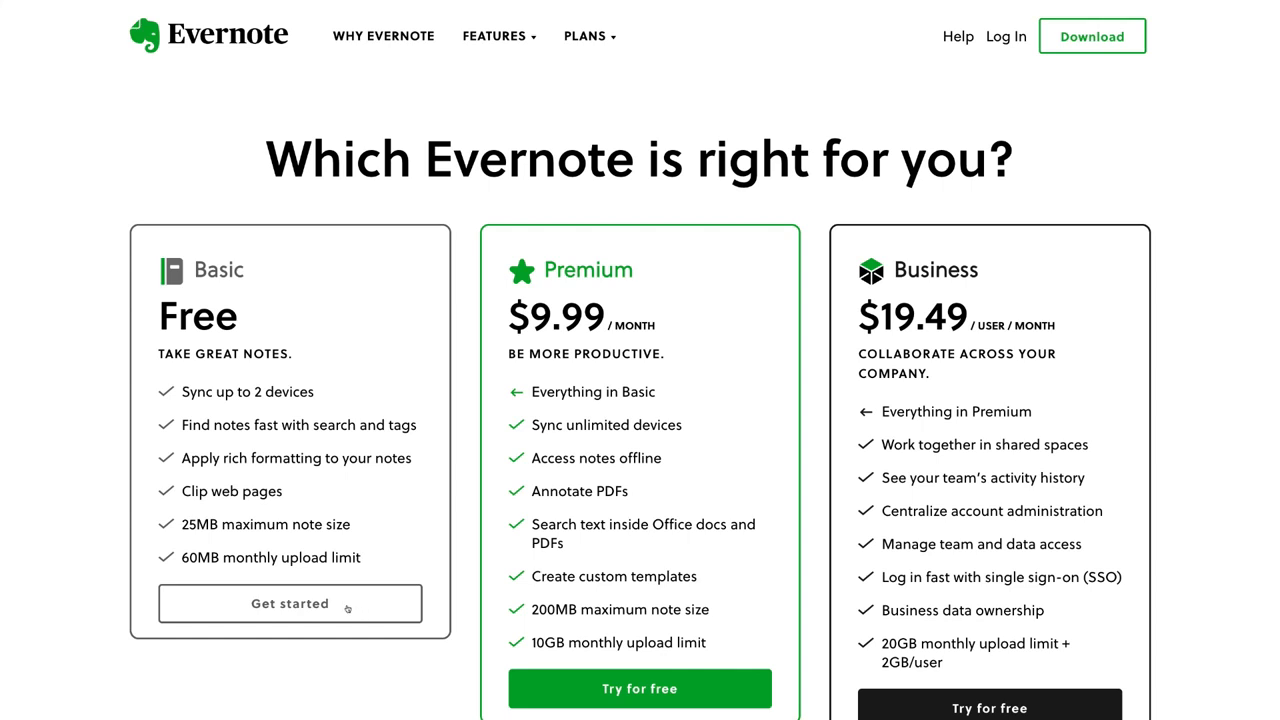
Sign up for the free Basic plan with an existing Google account and dismiss the Premium trial offer
left_click(347, 608)
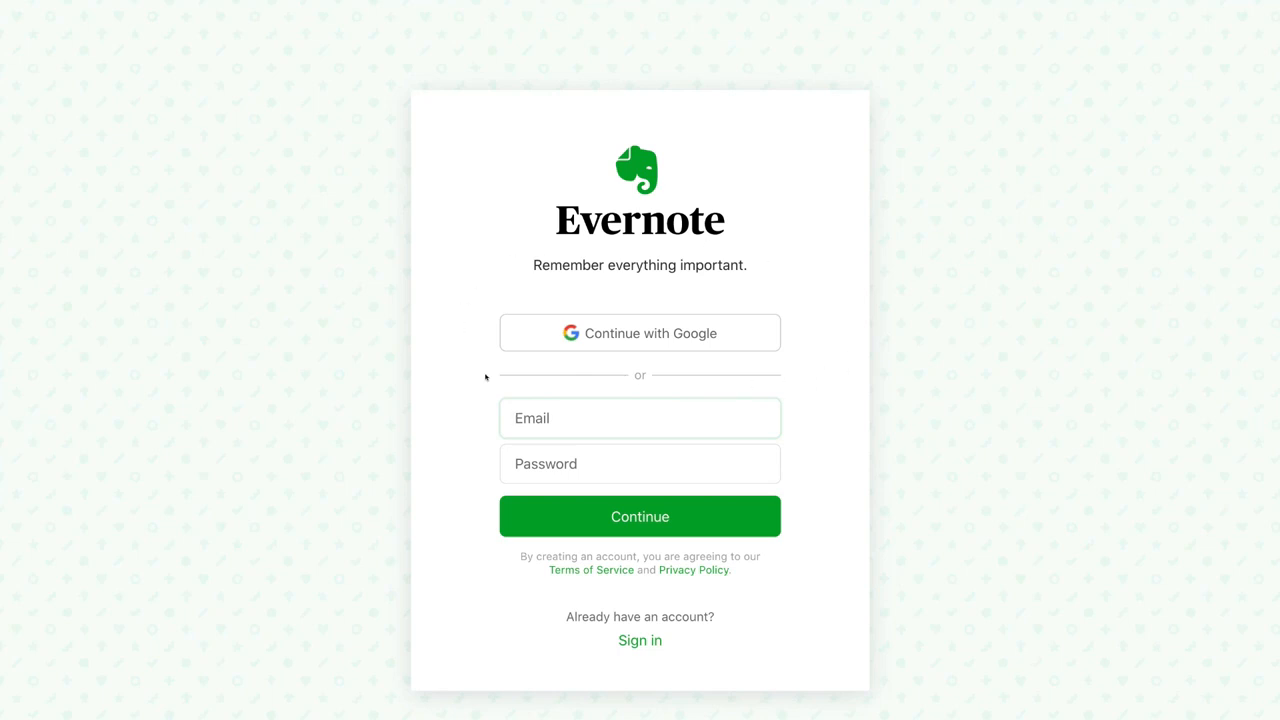
left_click(736, 333)
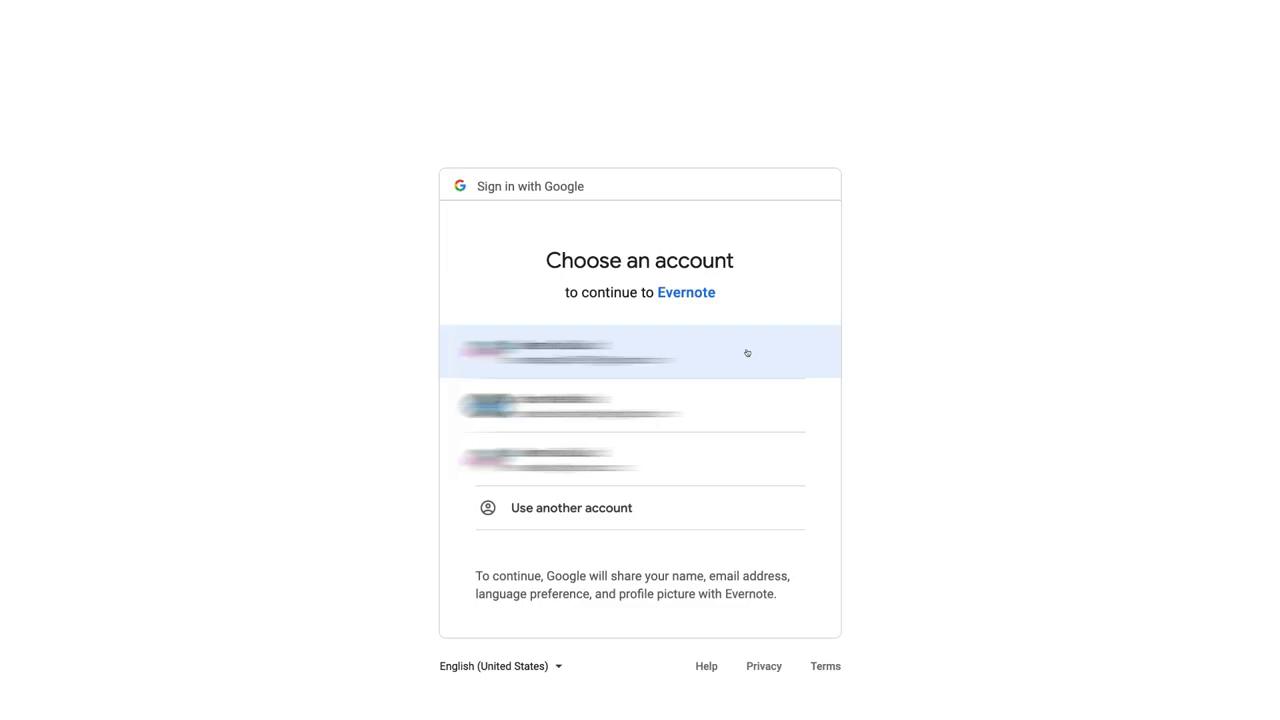
left_click(735, 471)
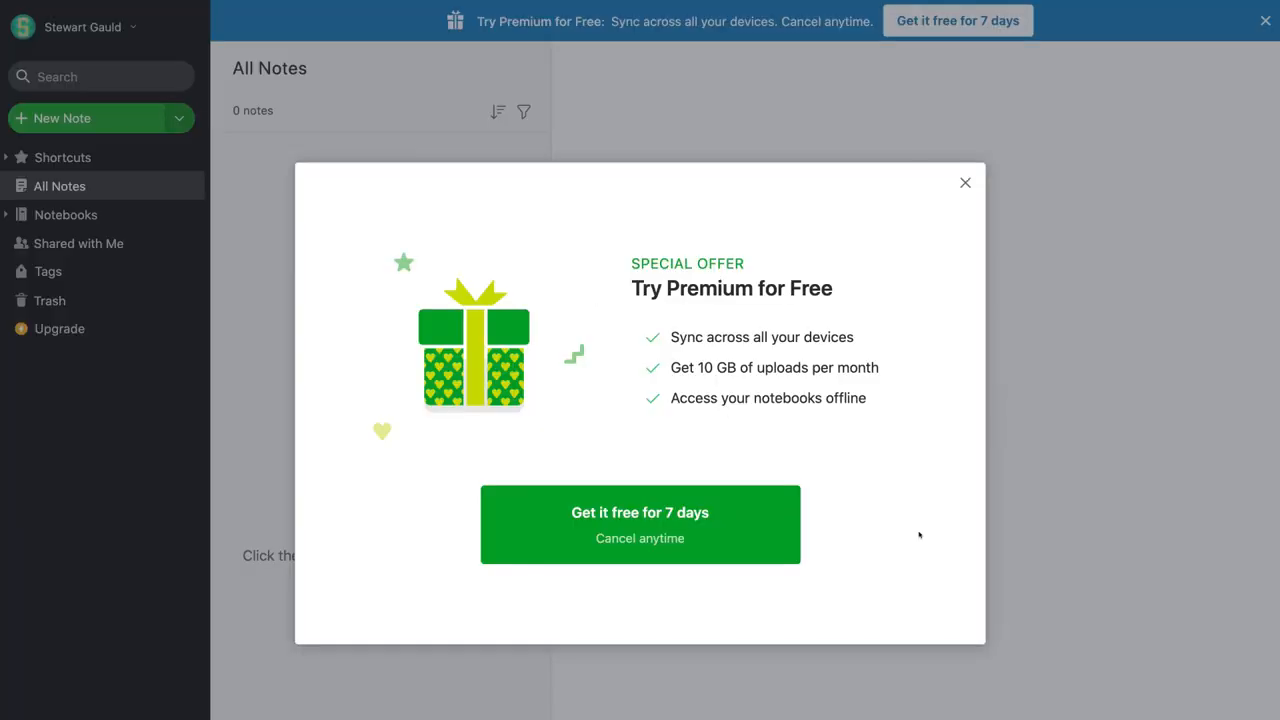
left_click(962, 183)
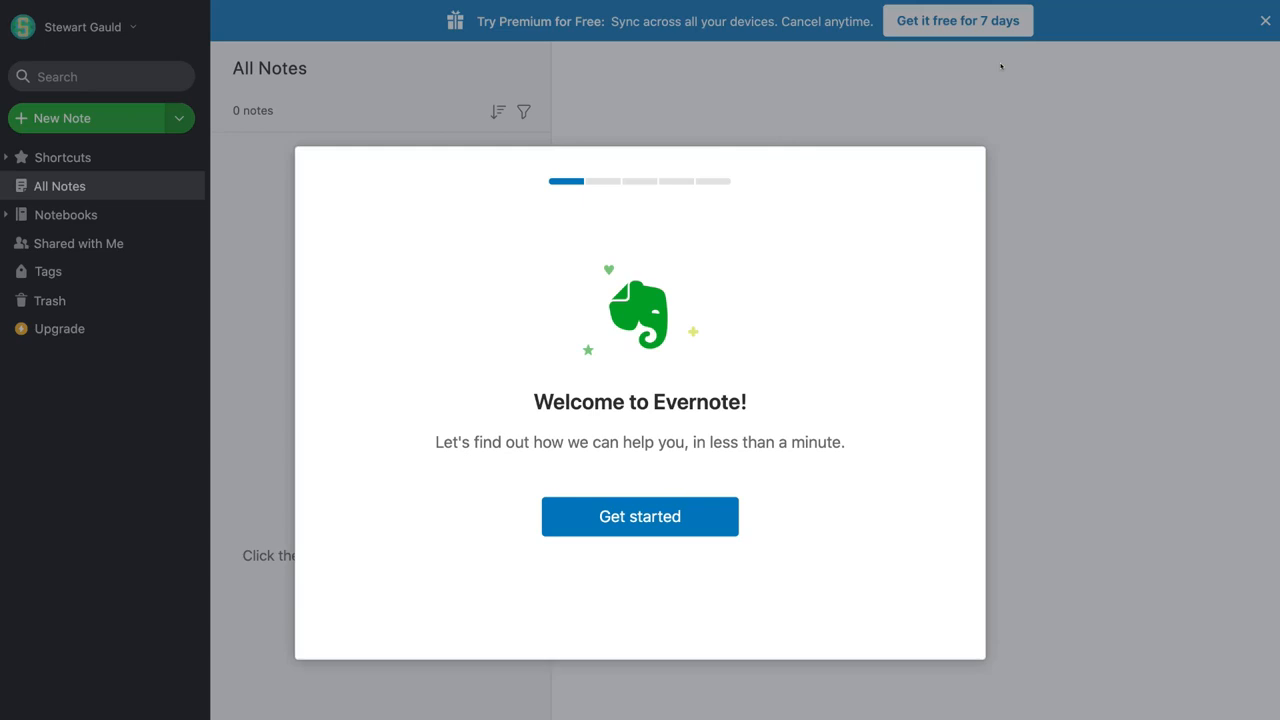
Start the welcome survey, choosing Work as the purpose and adding Phone to Web Browser as the places of use
left_click(695, 527)
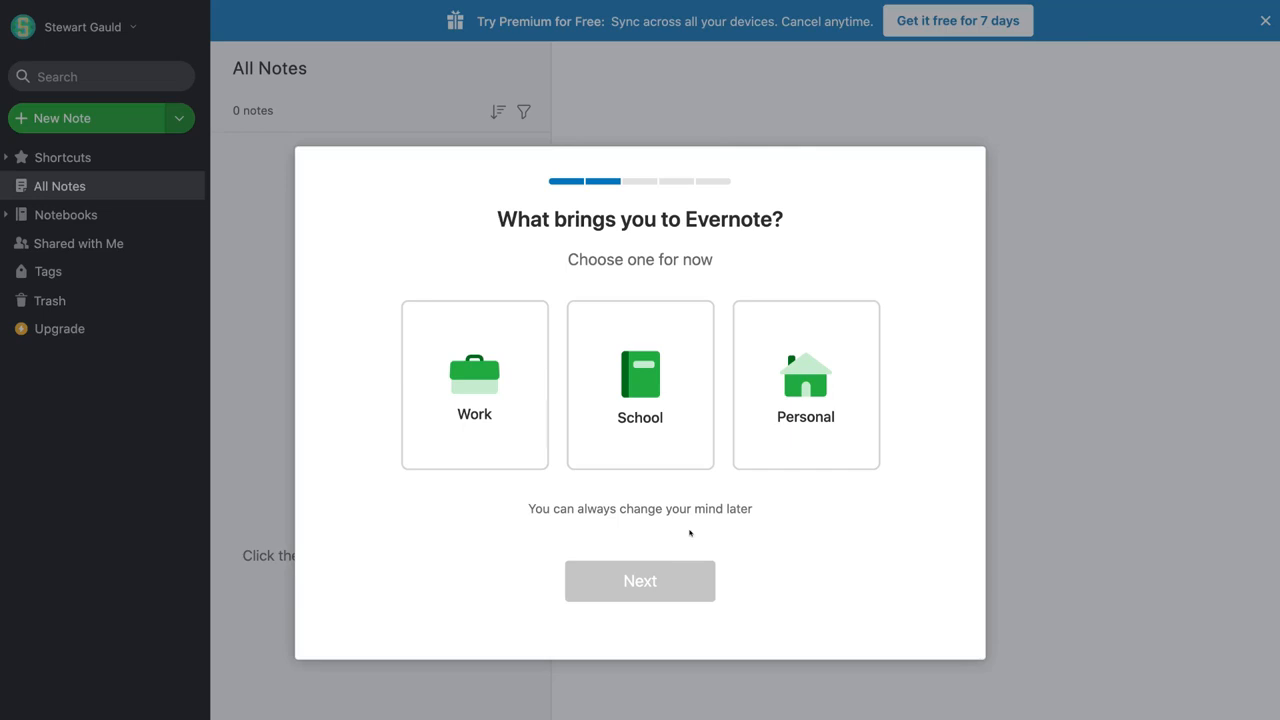
left_click(503, 398)
left_click(665, 585)
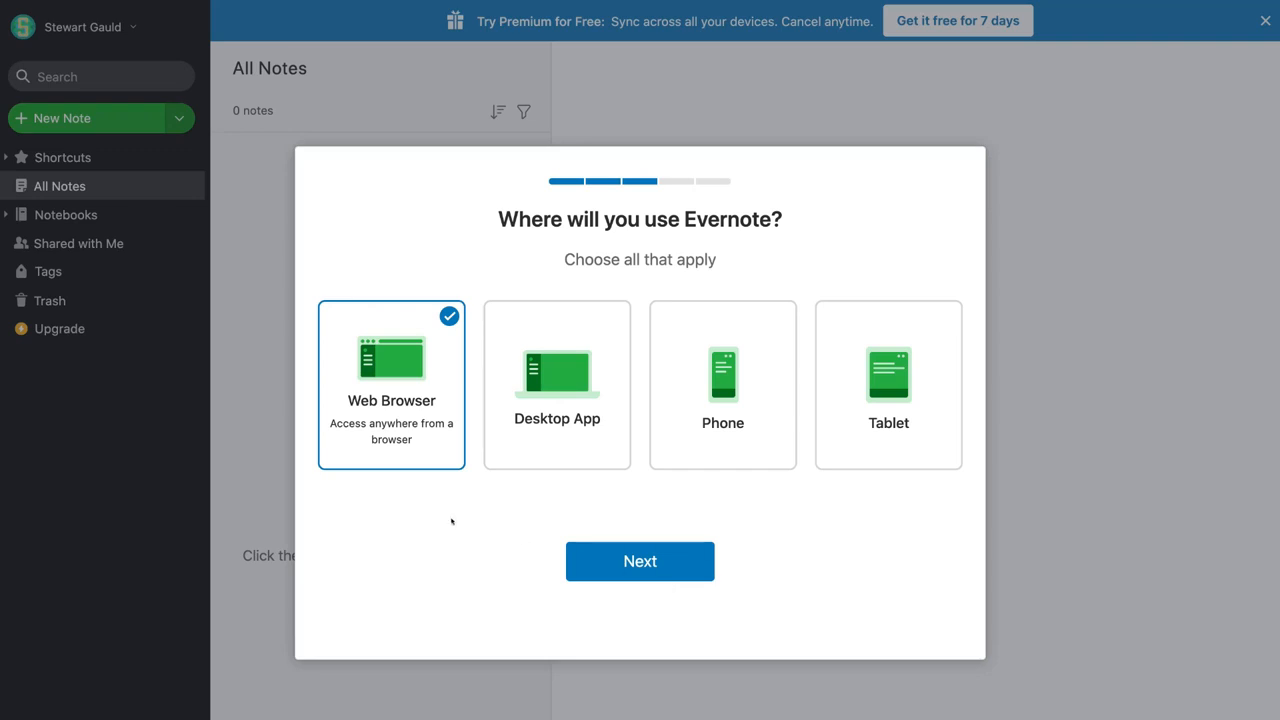
mouse_move(410, 420)
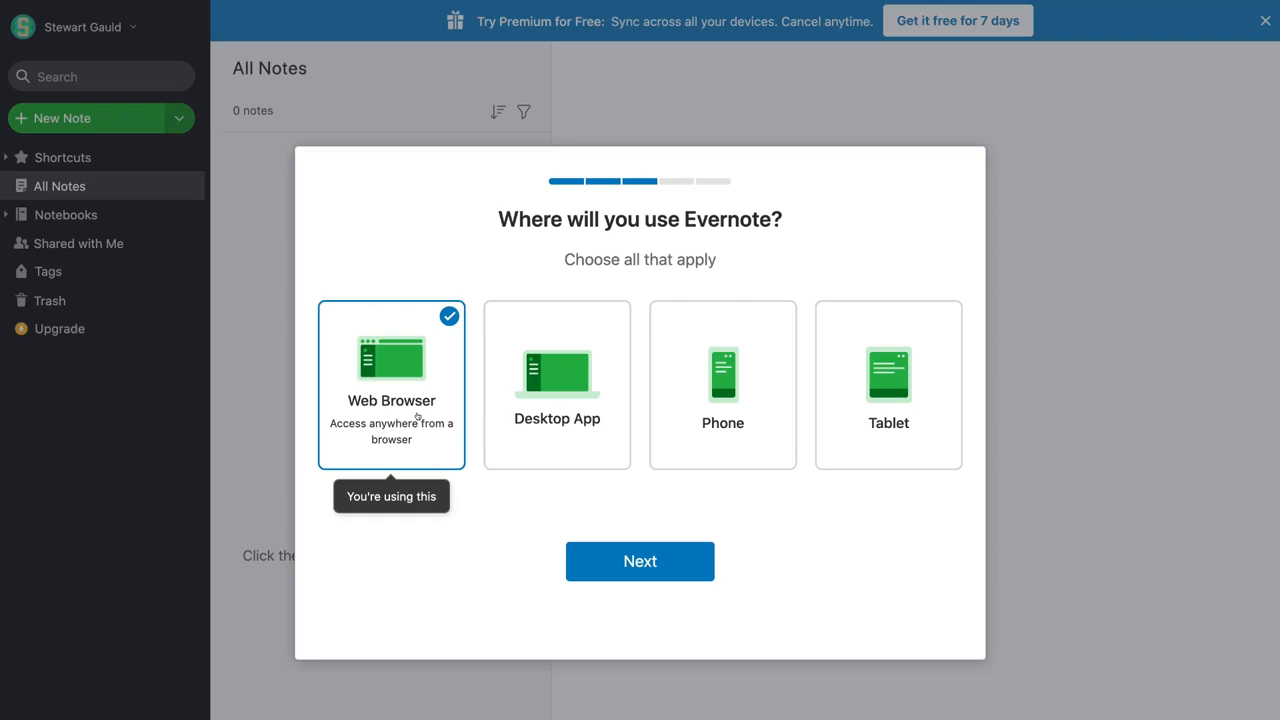
left_click(745, 441)
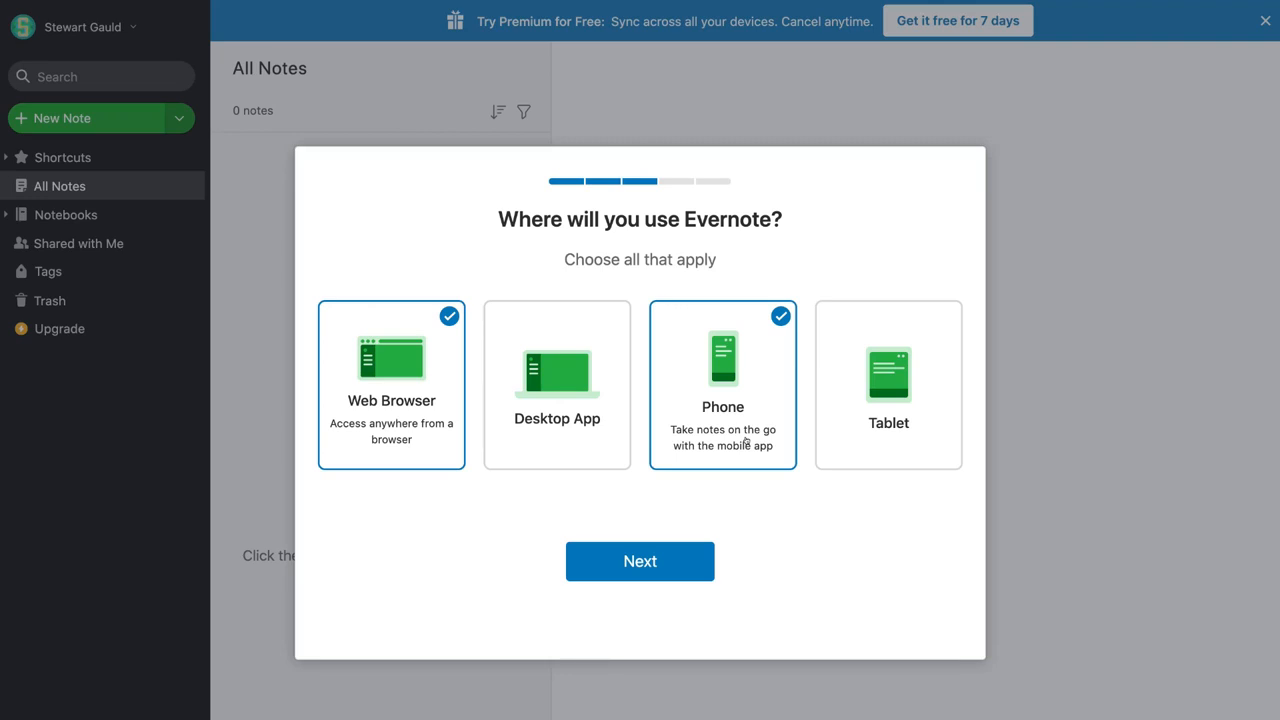
left_click(704, 568)
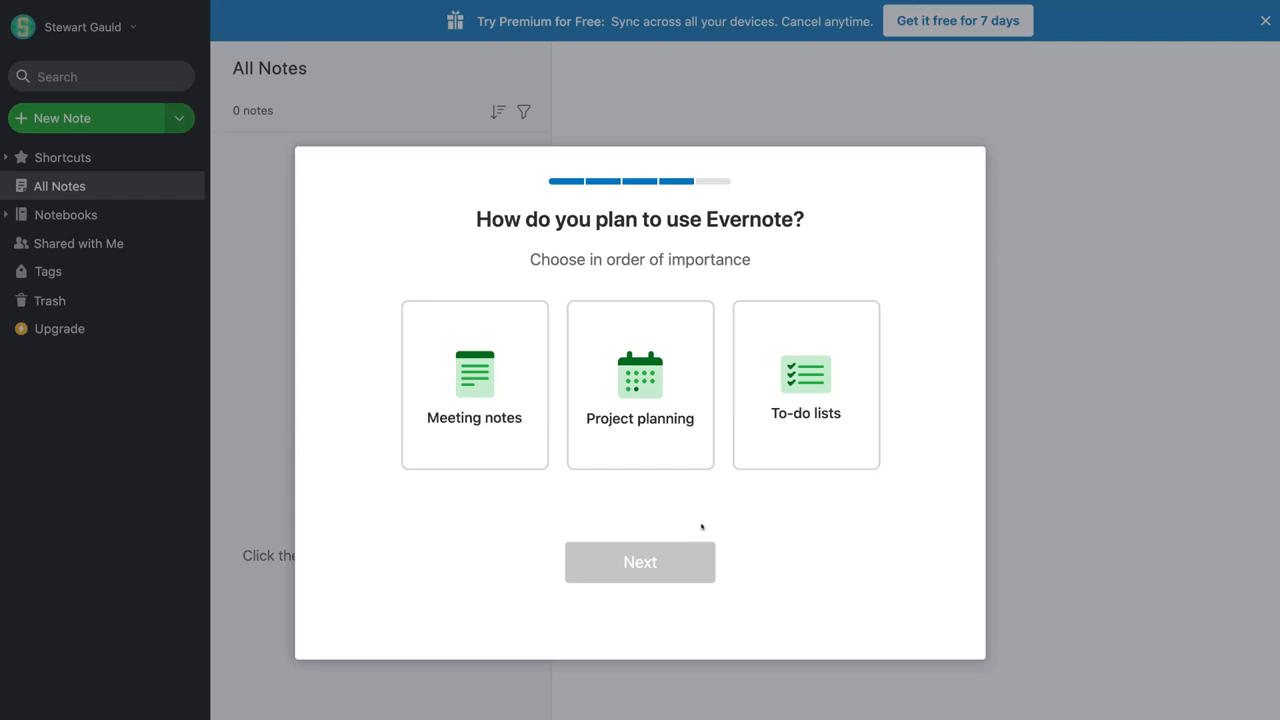
Rank the planned uses as Meeting notes, Project planning and To-do lists, and continue with the basic plan
left_click(498, 405)
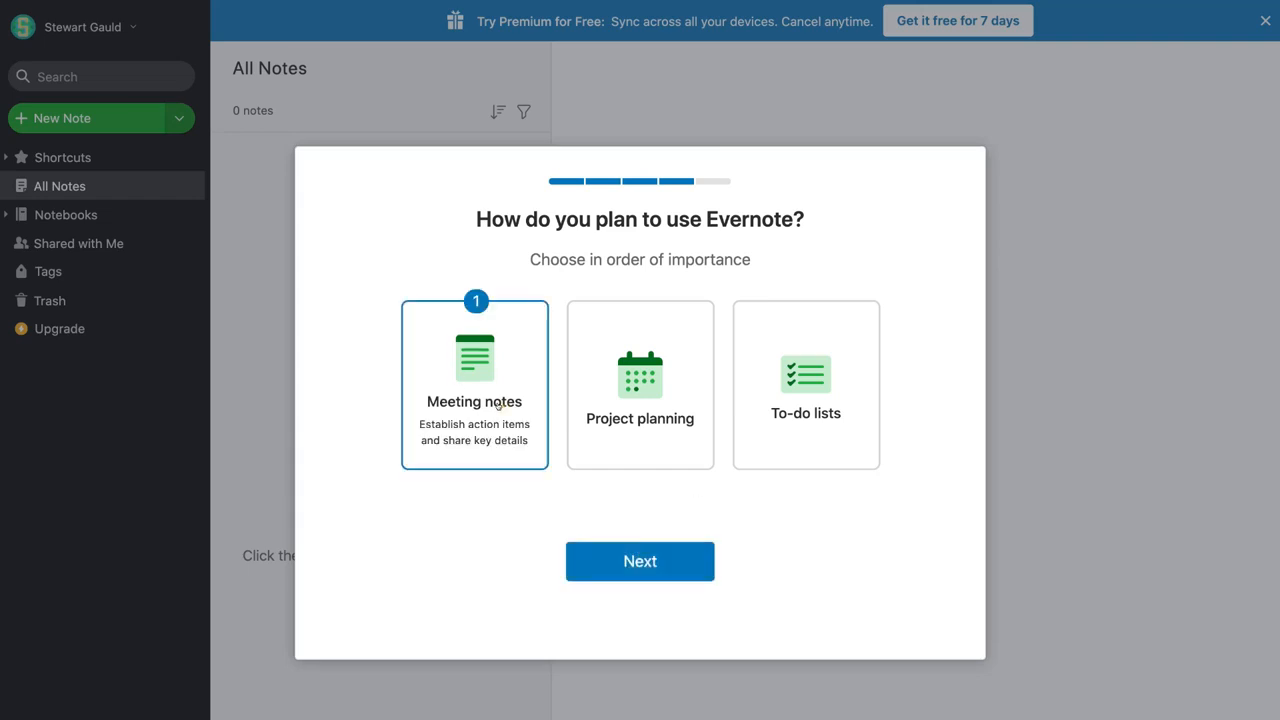
left_click(641, 405)
left_click(838, 383)
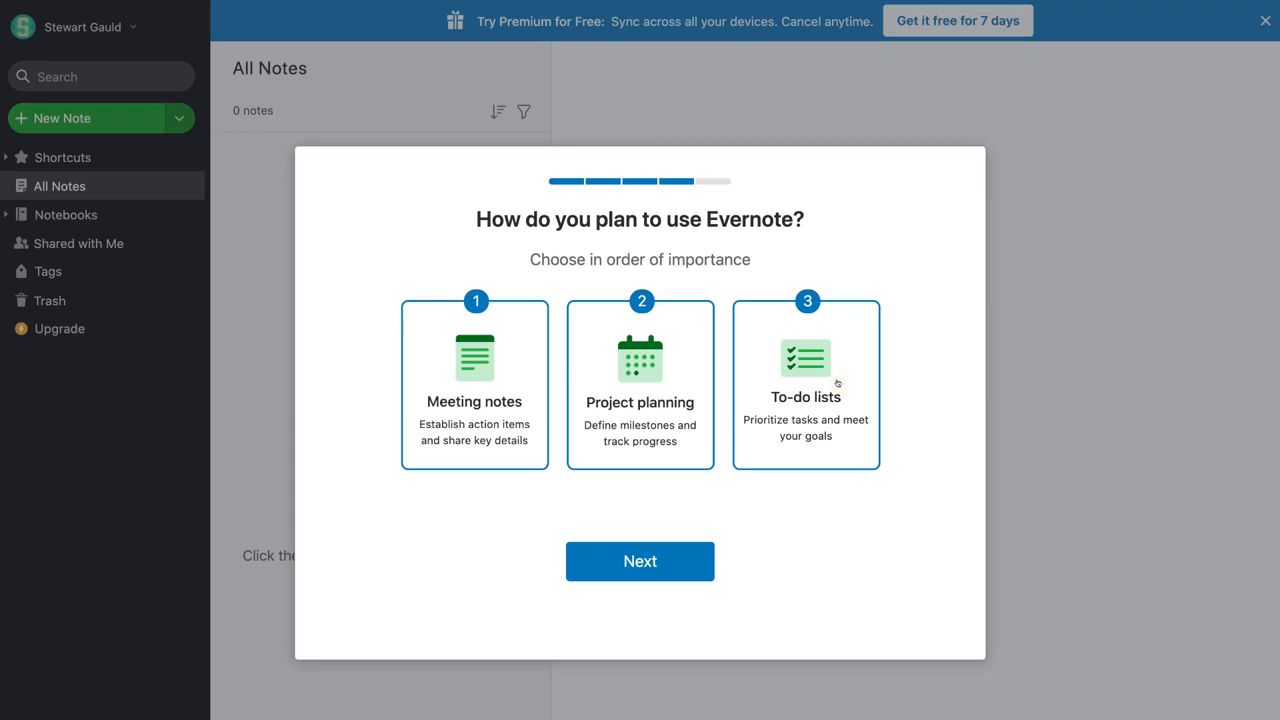
left_click(690, 570)
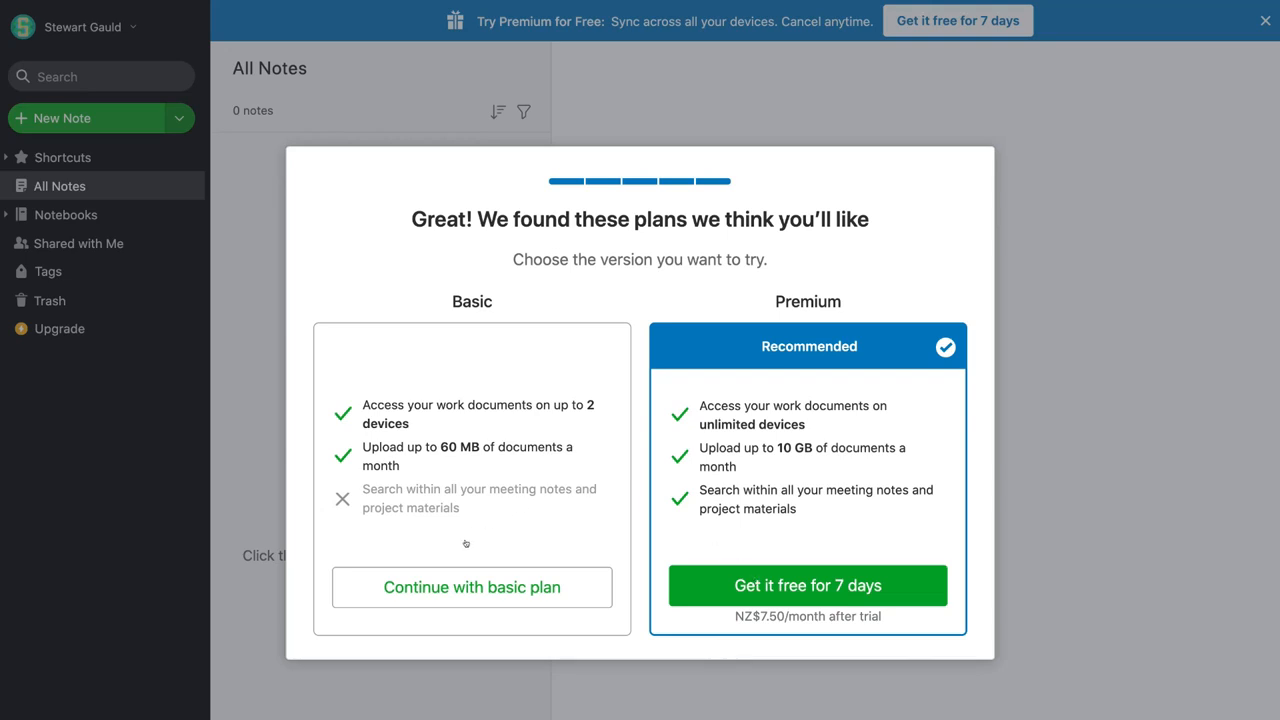
left_click(569, 587)
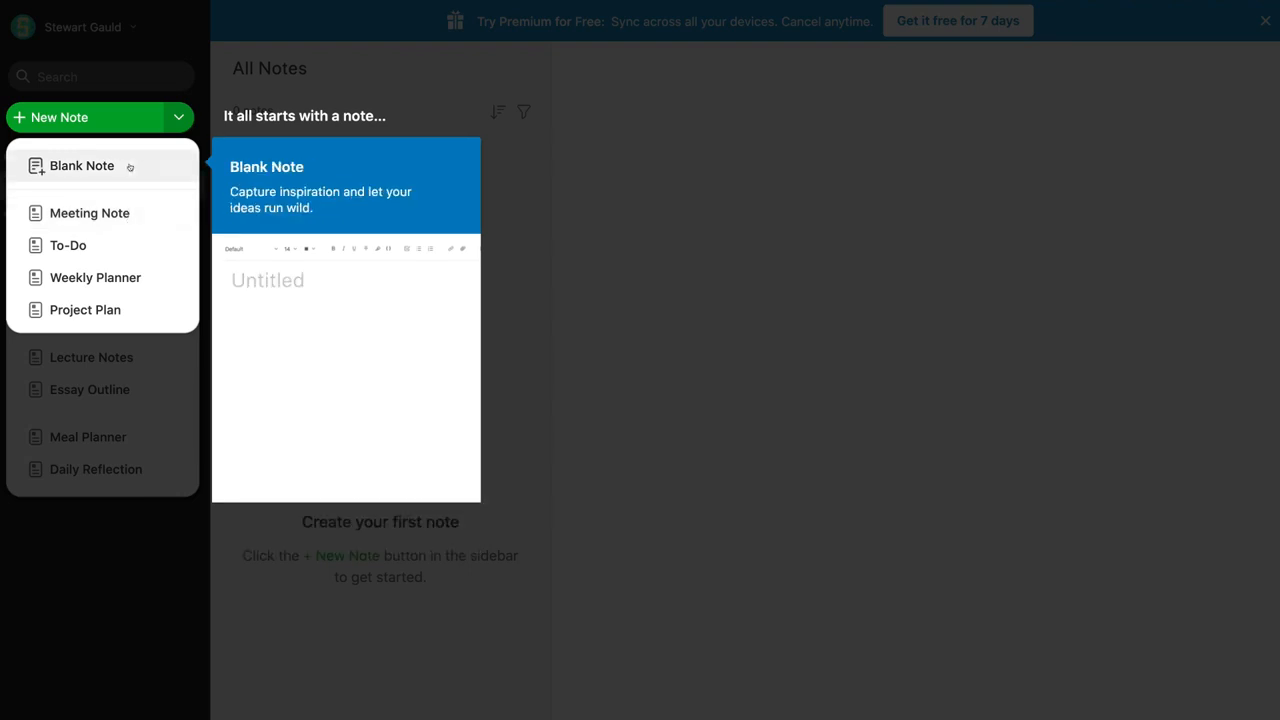
Create a first note from the Meeting Note template, skipping the editor tips and closing the getting-started checklist
left_click(151, 213)
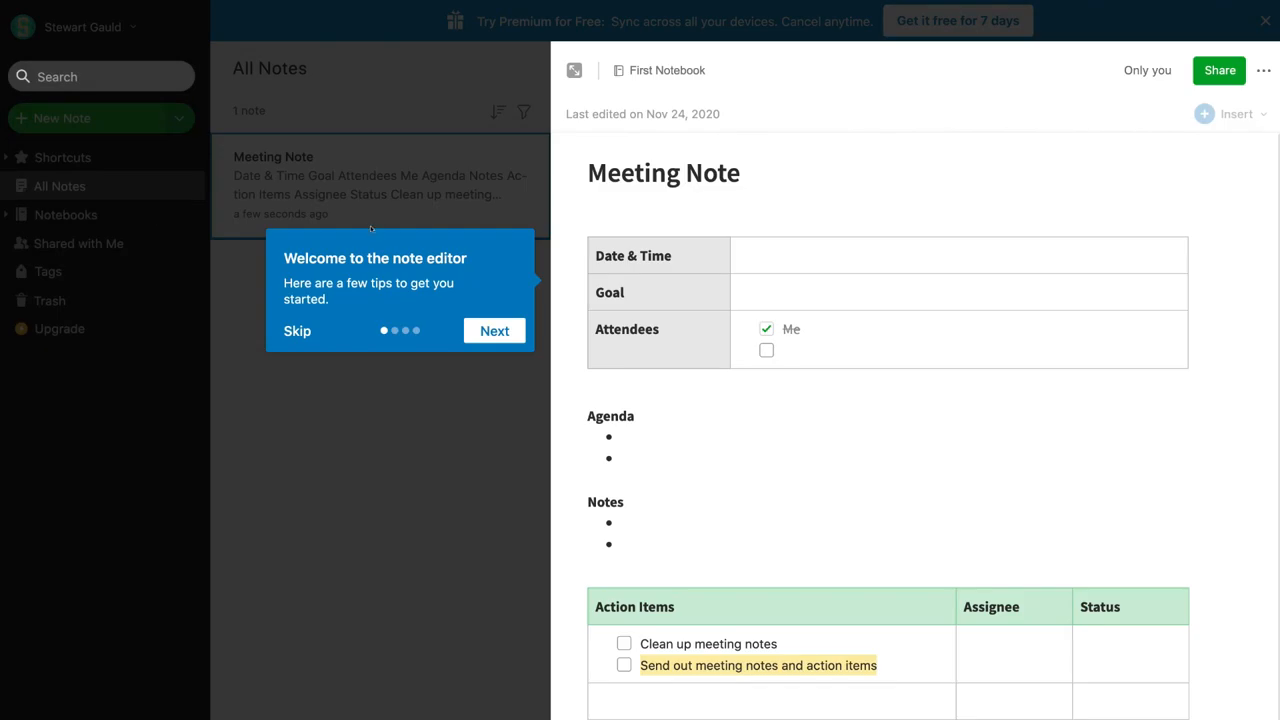
left_click(293, 331)
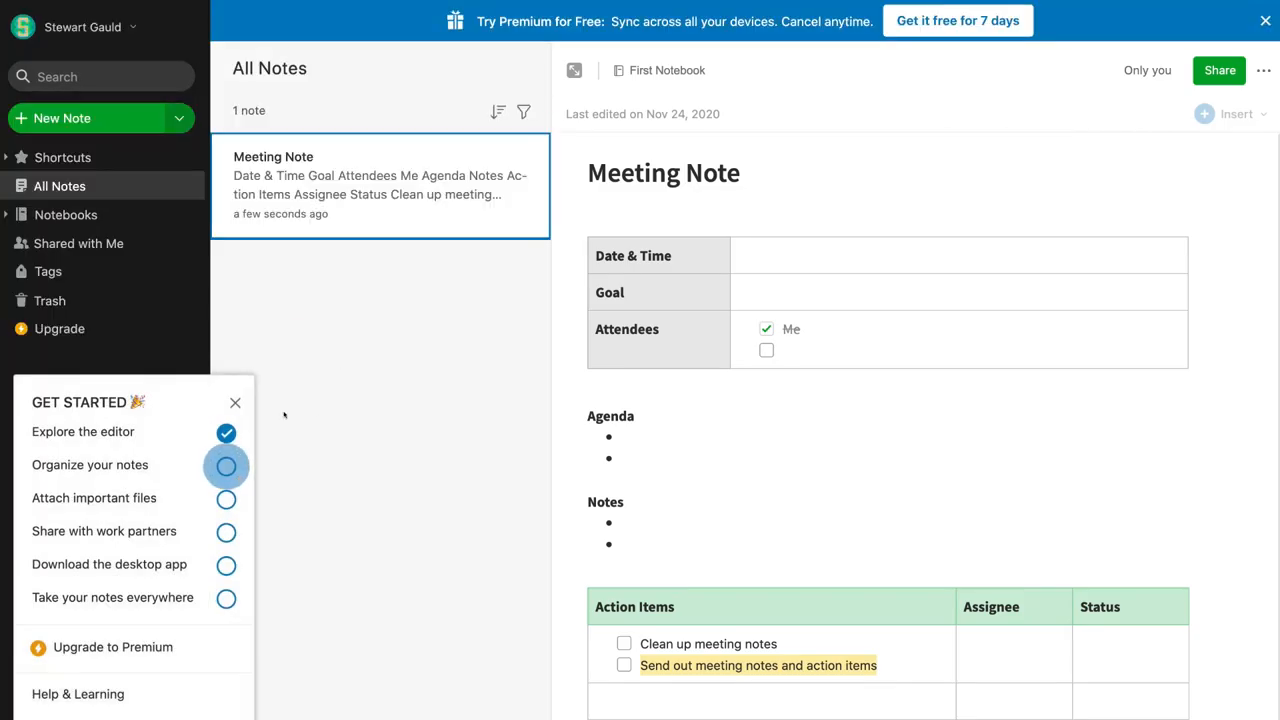
left_click(235, 403)
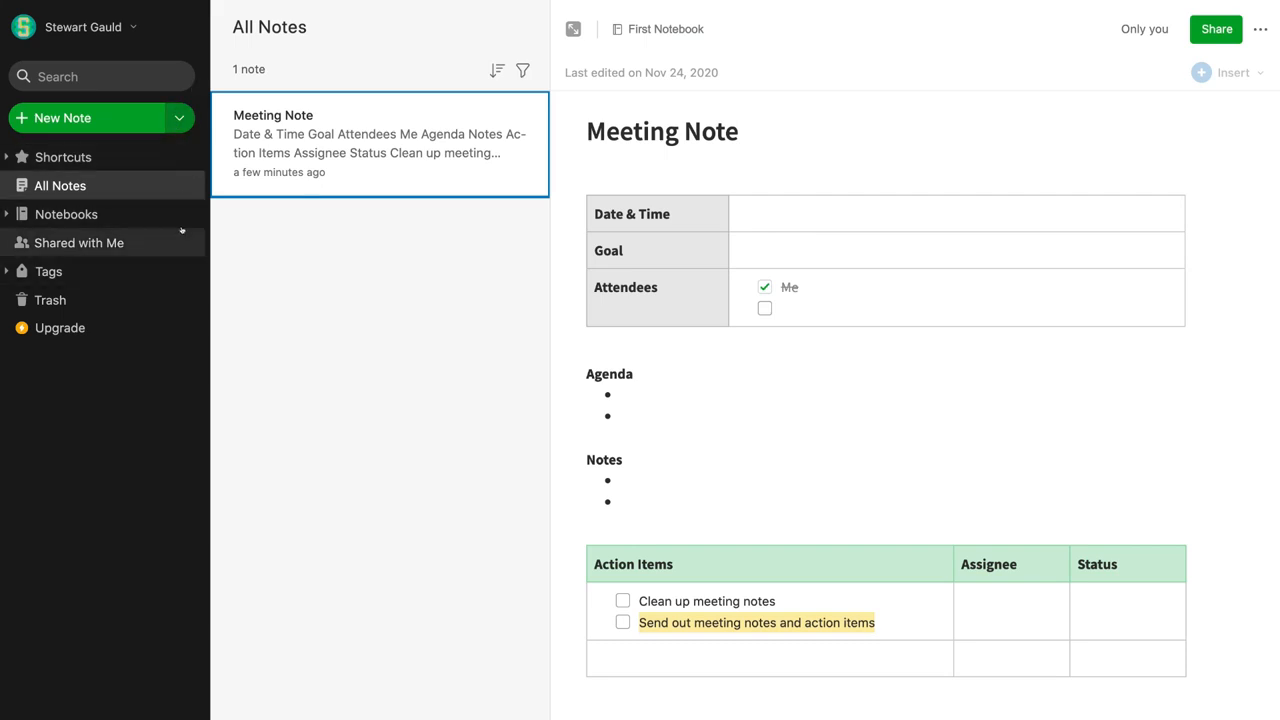
Look over the account options and bring up the note search
left_click(120, 28)
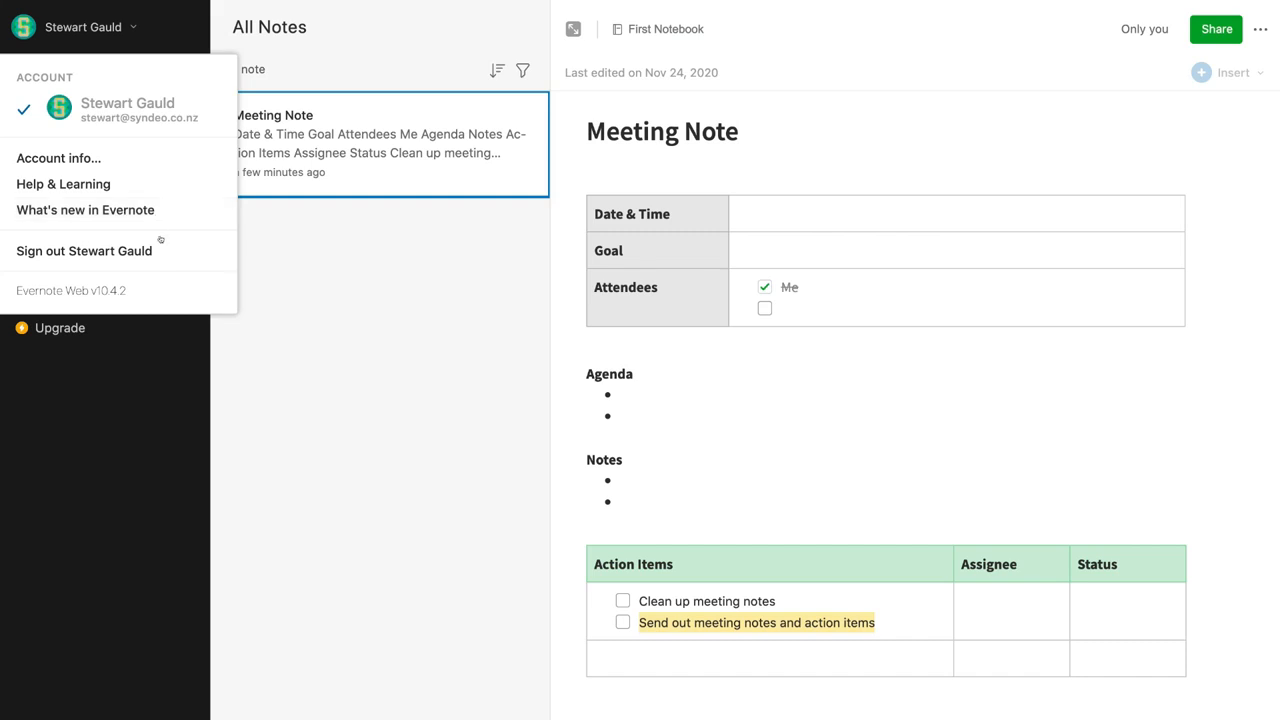
left_click(272, 249)
left_click(151, 69)
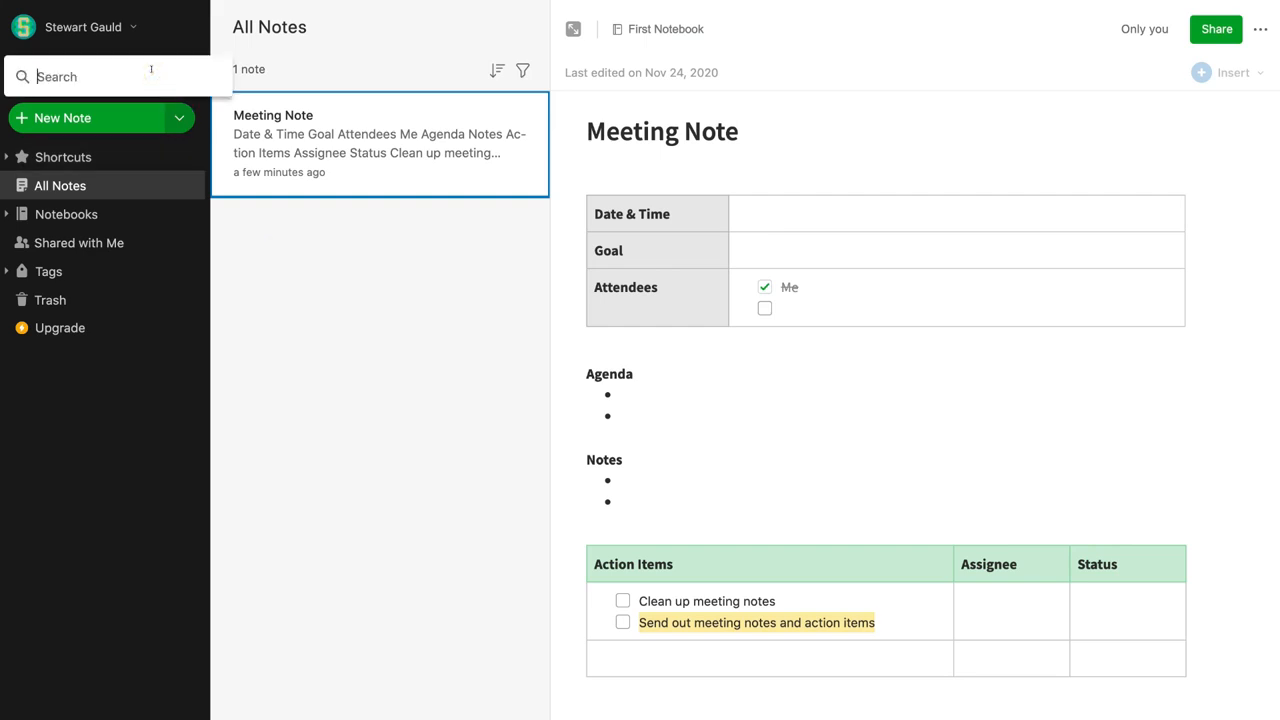
Create a new blank note and look over the note templates on offer
left_click(105, 118)
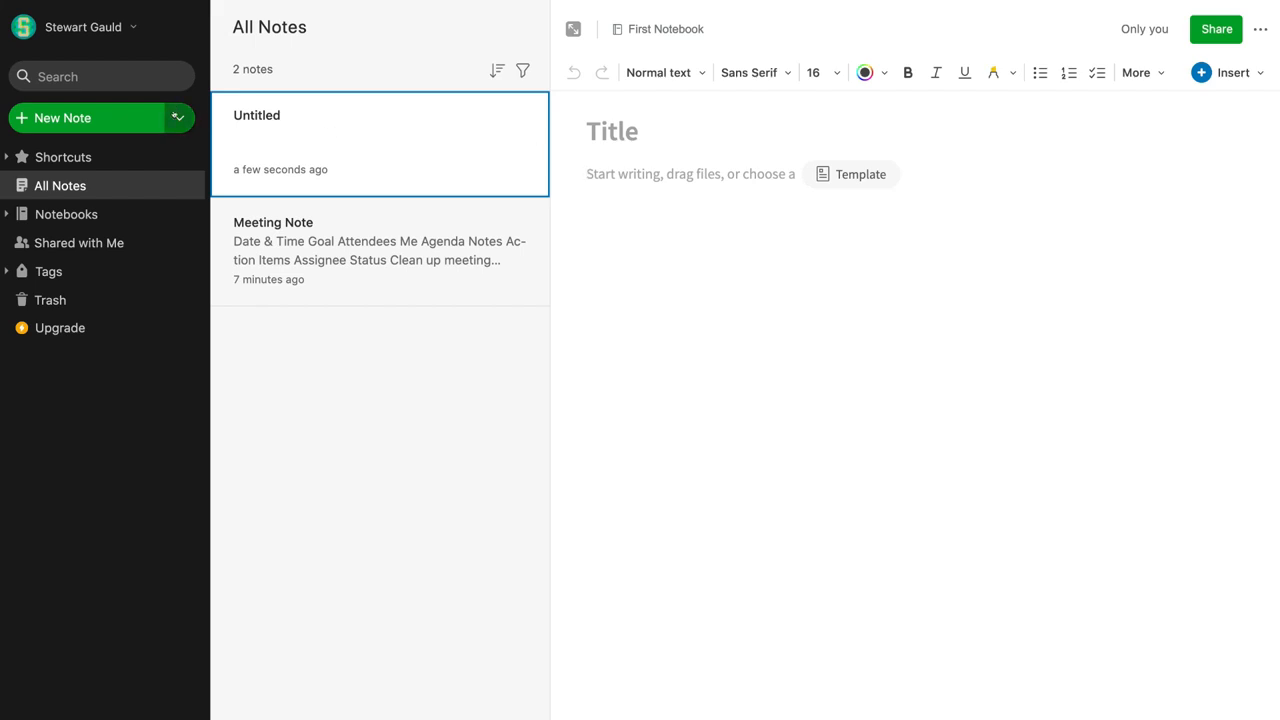
left_click(178, 116)
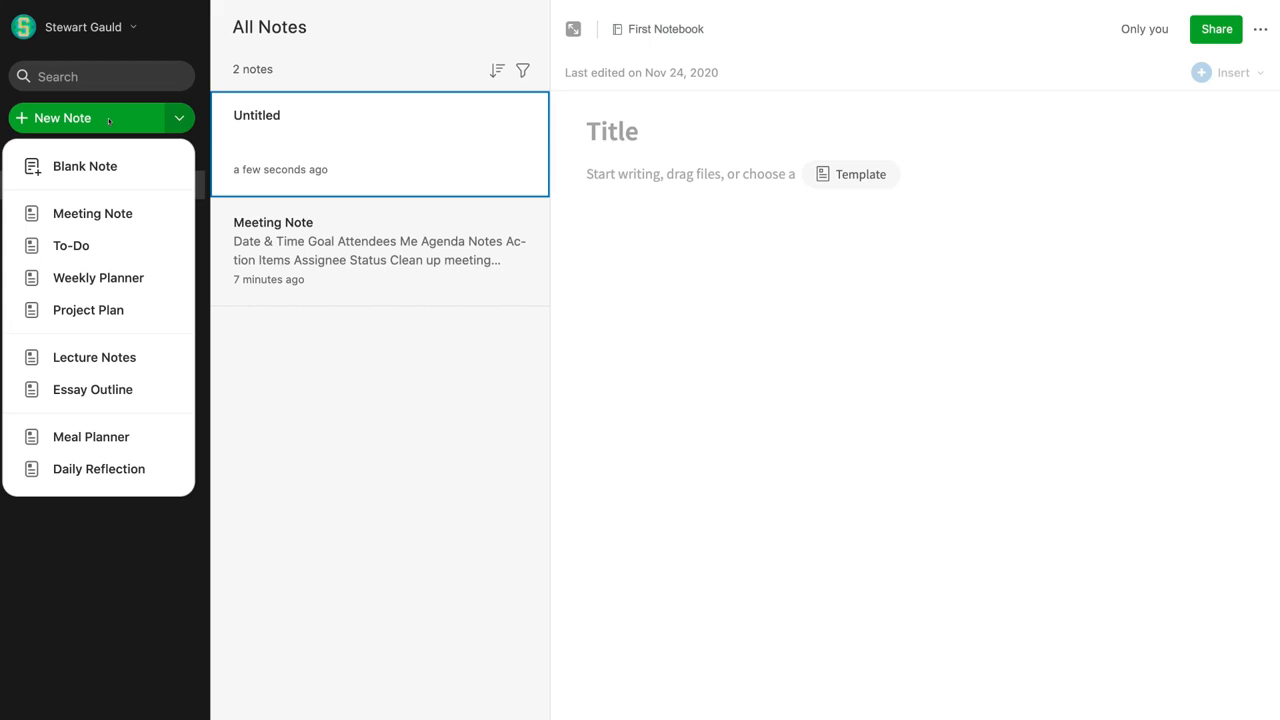
left_click(202, 137)
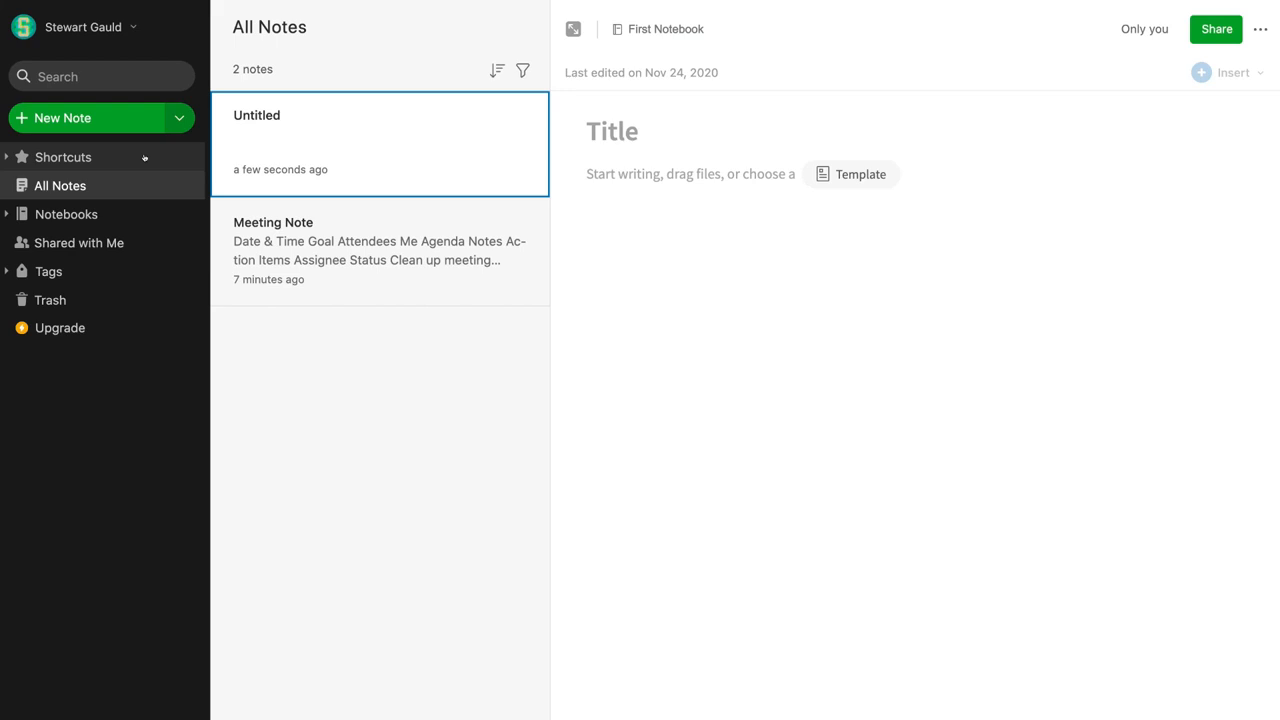
Add the Meeting Note to Shortcuts and collapse the shortcuts list
left_click(371, 235)
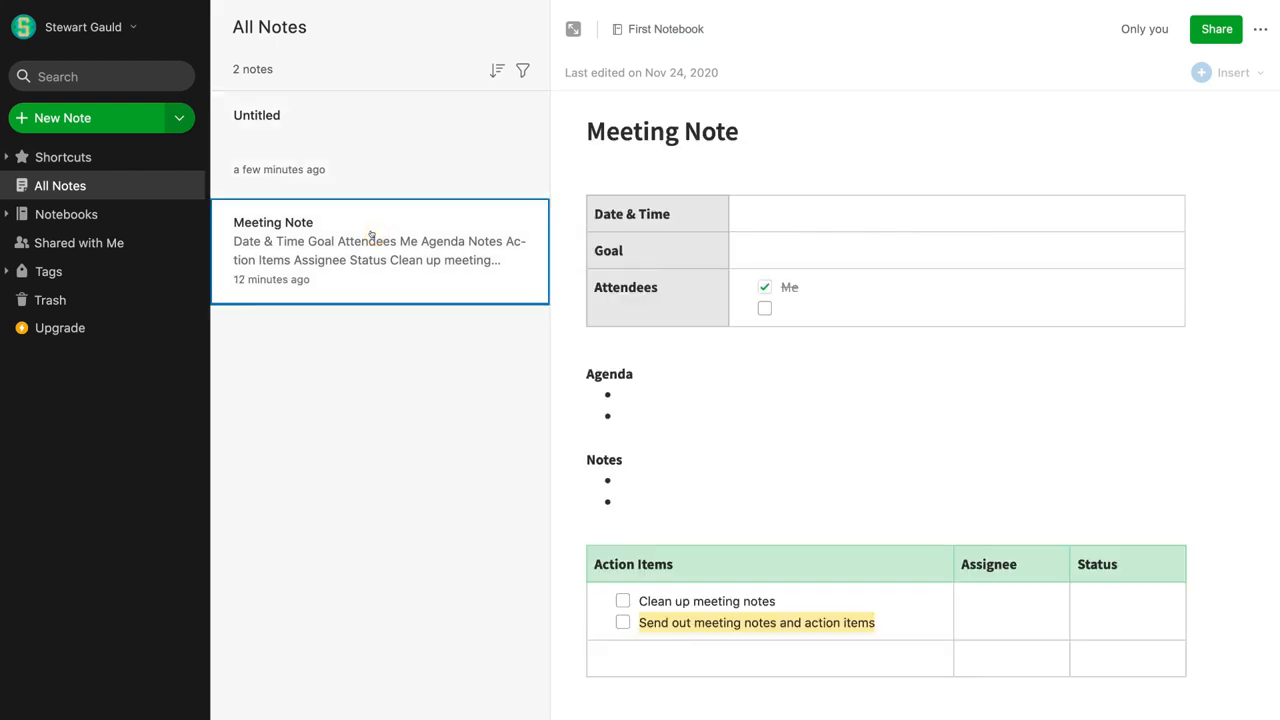
left_click(1256, 29)
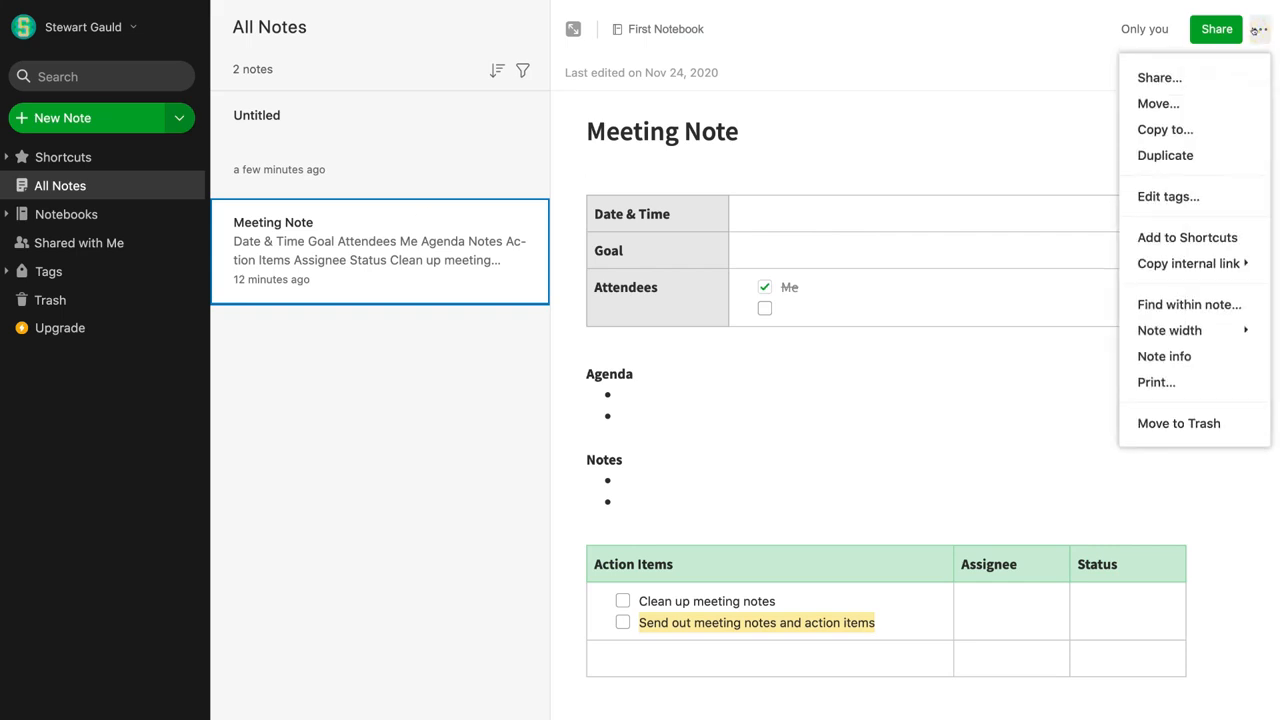
left_click(1205, 237)
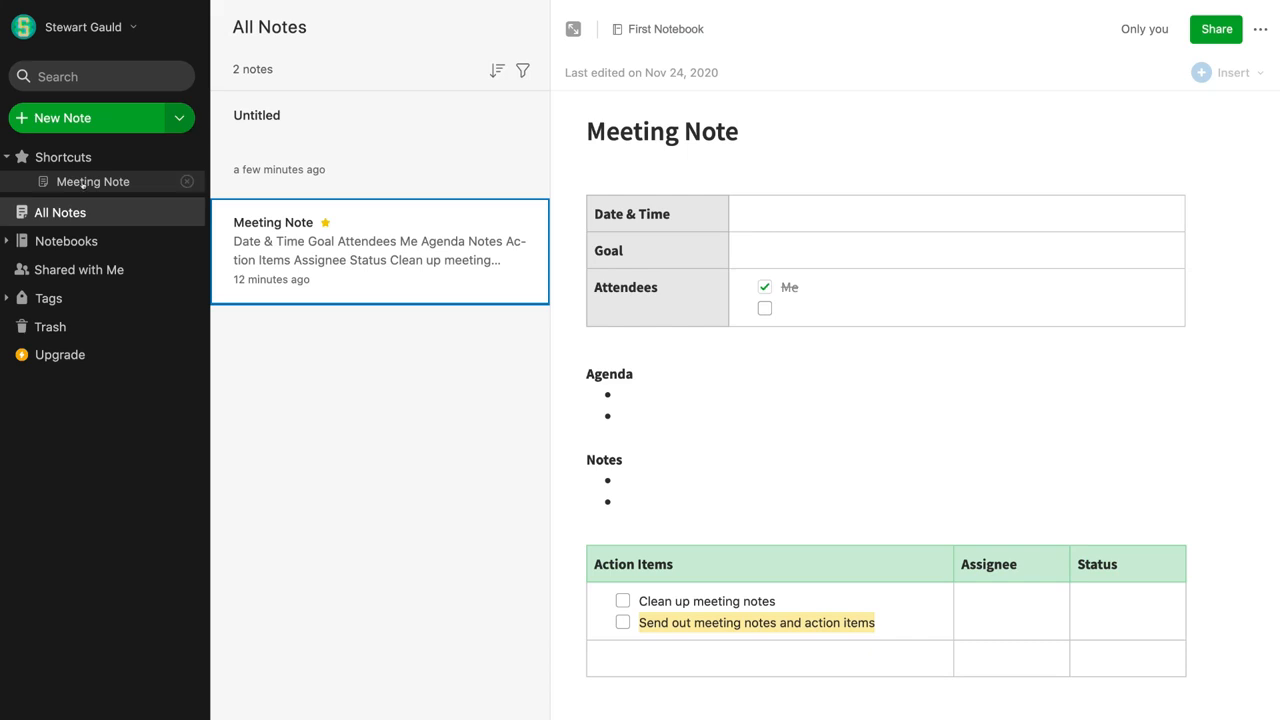
left_click(6, 157)
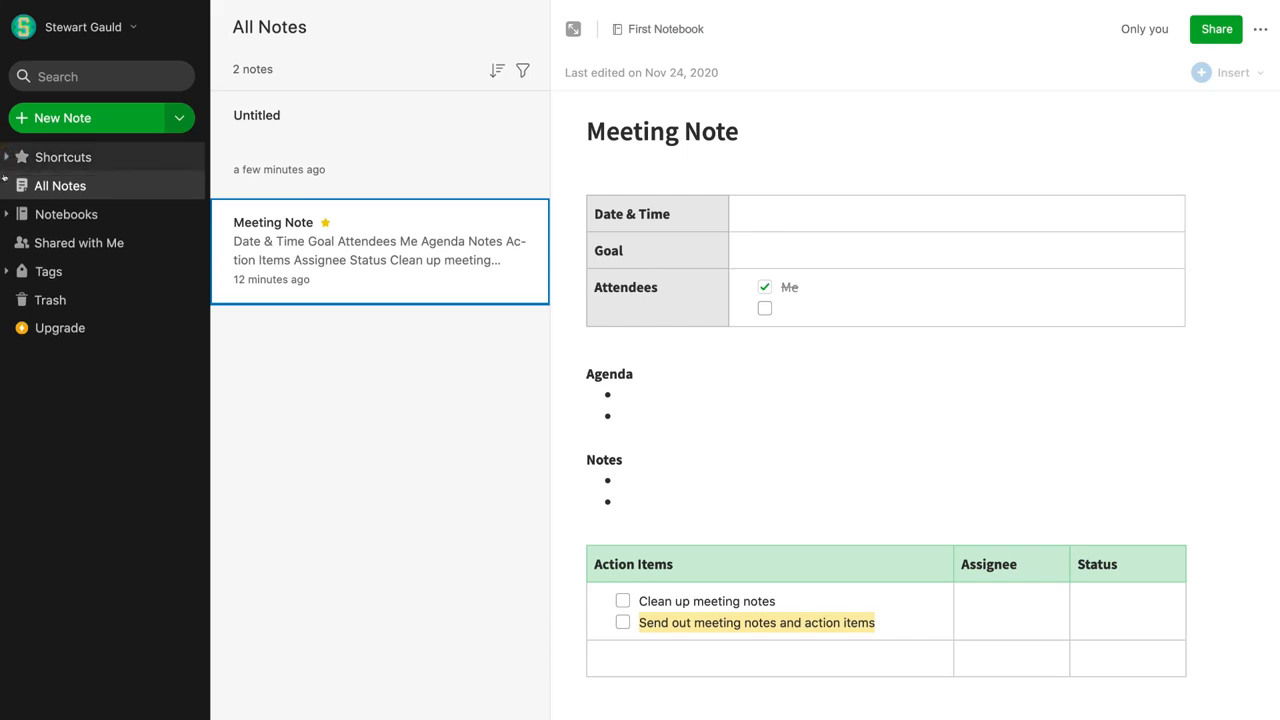
View all notes and the notebook overview, and open First Notebook with the notebooks list expanded
left_click(78, 188)
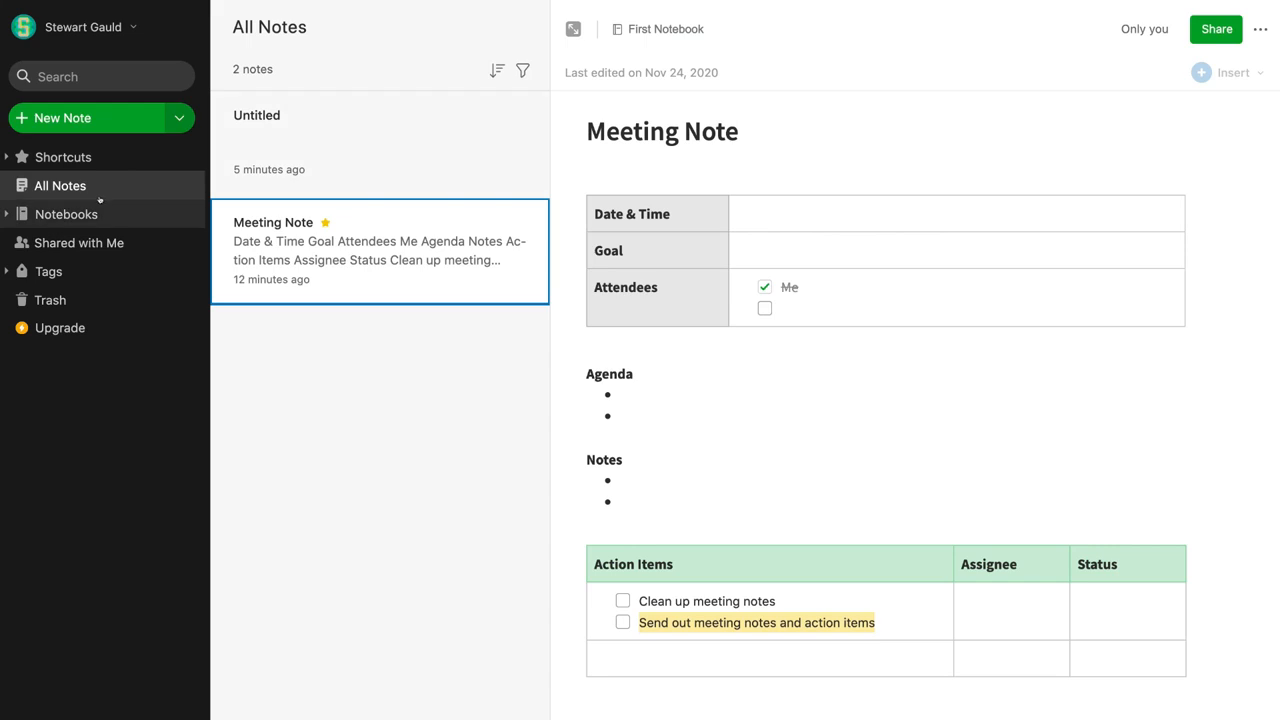
left_click(69, 211)
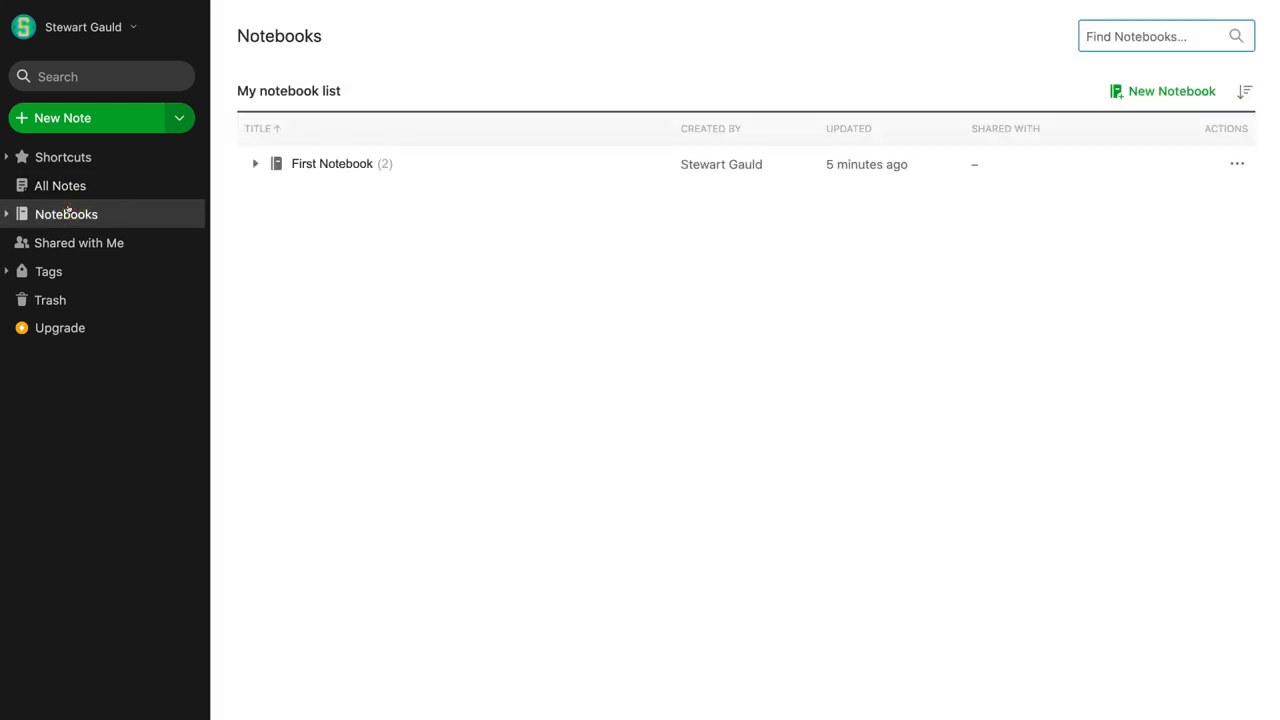
left_click(321, 163)
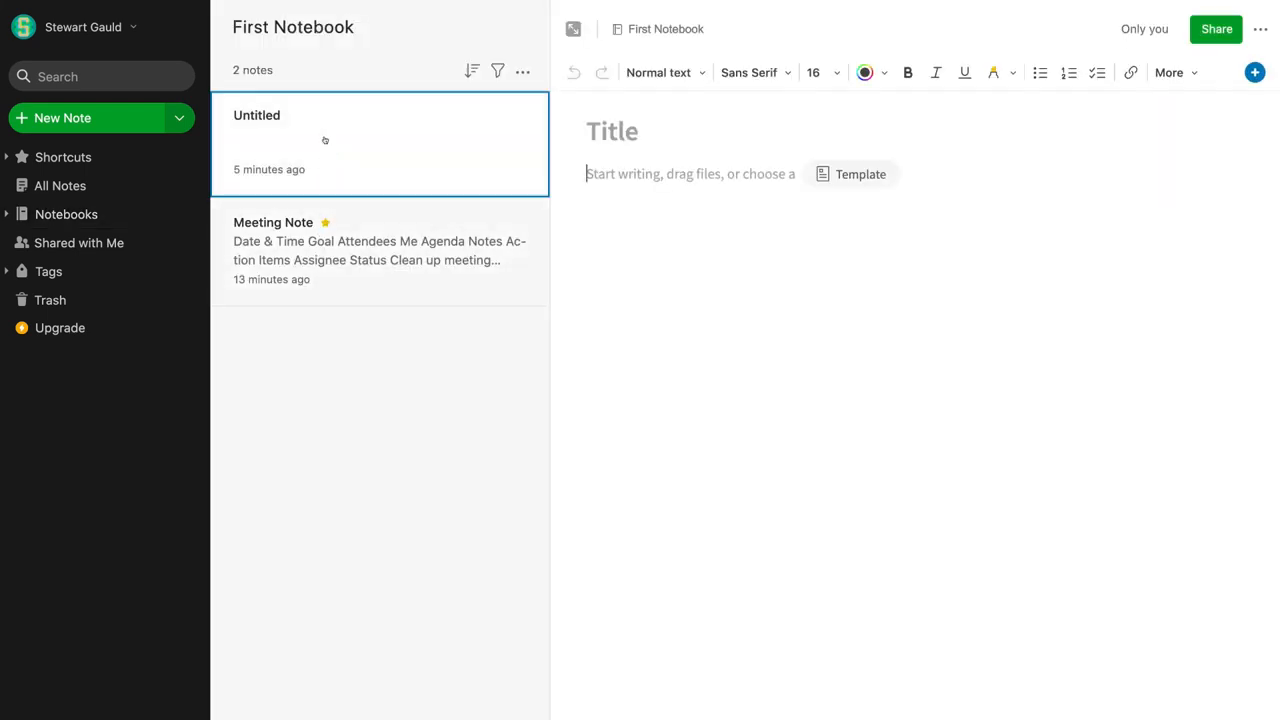
left_click(6, 214)
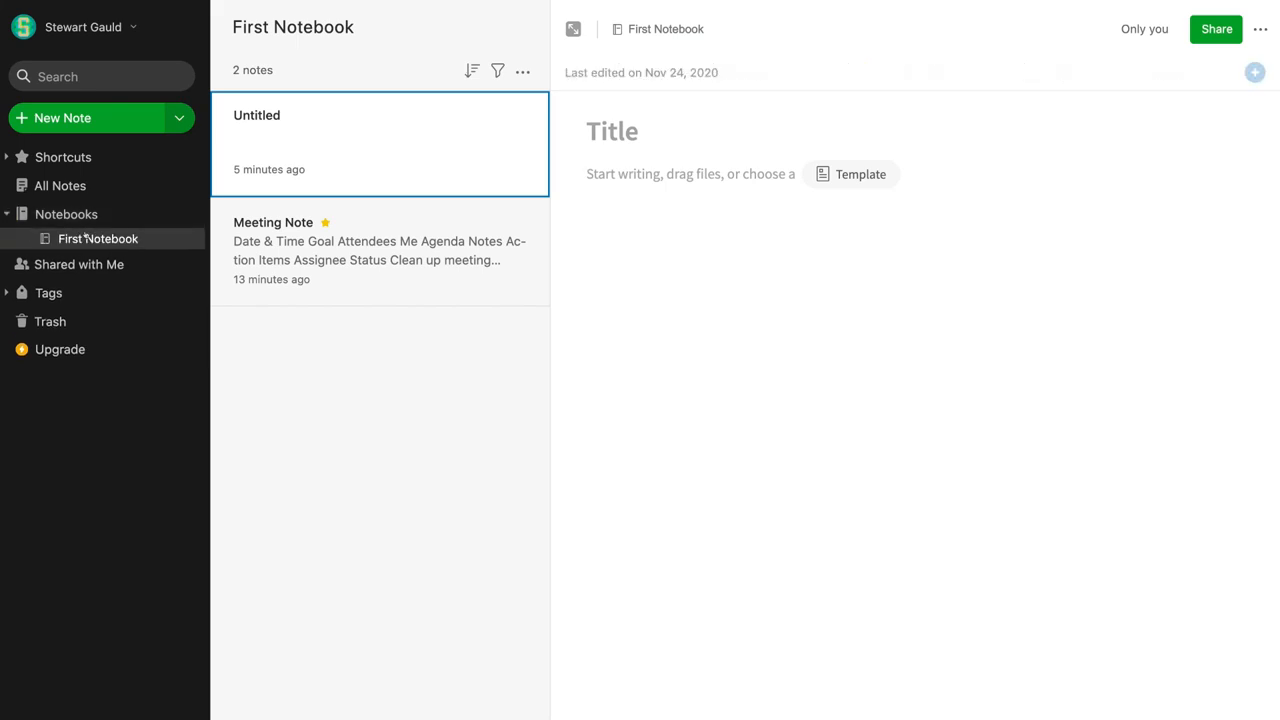
left_click(86, 237)
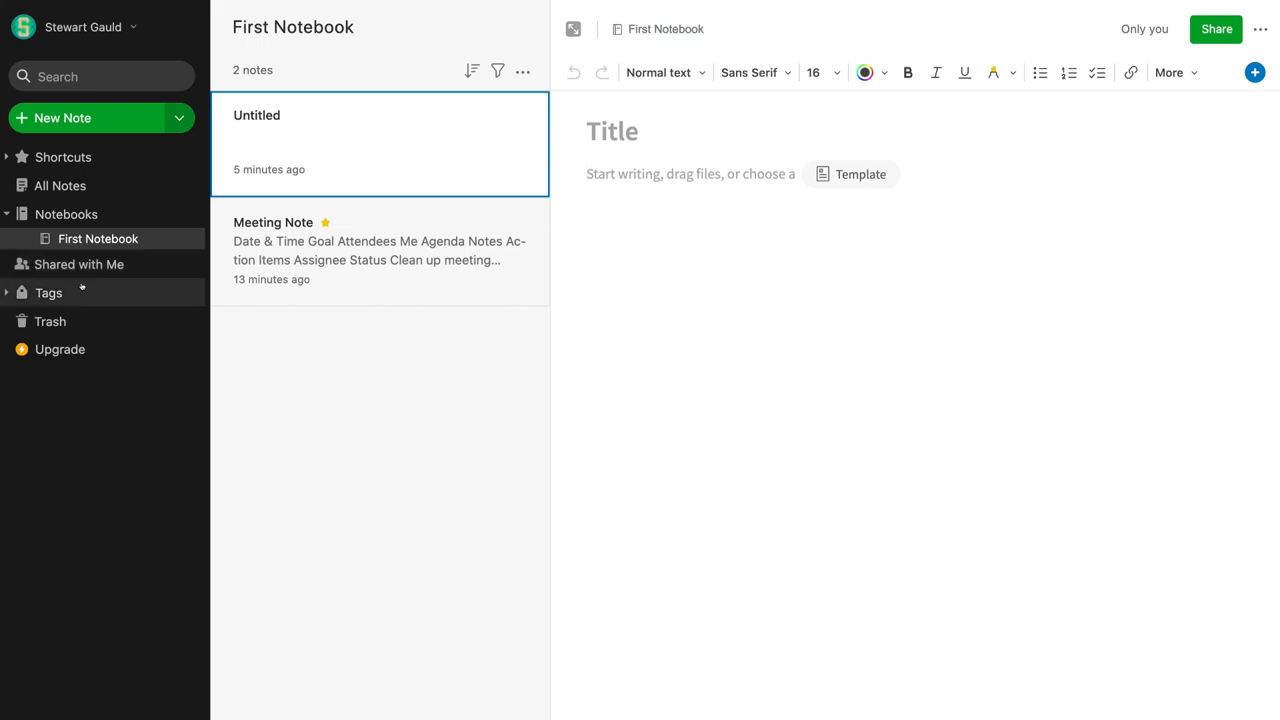
Look through the existing tags and the notes in the trash
left_click(48, 292)
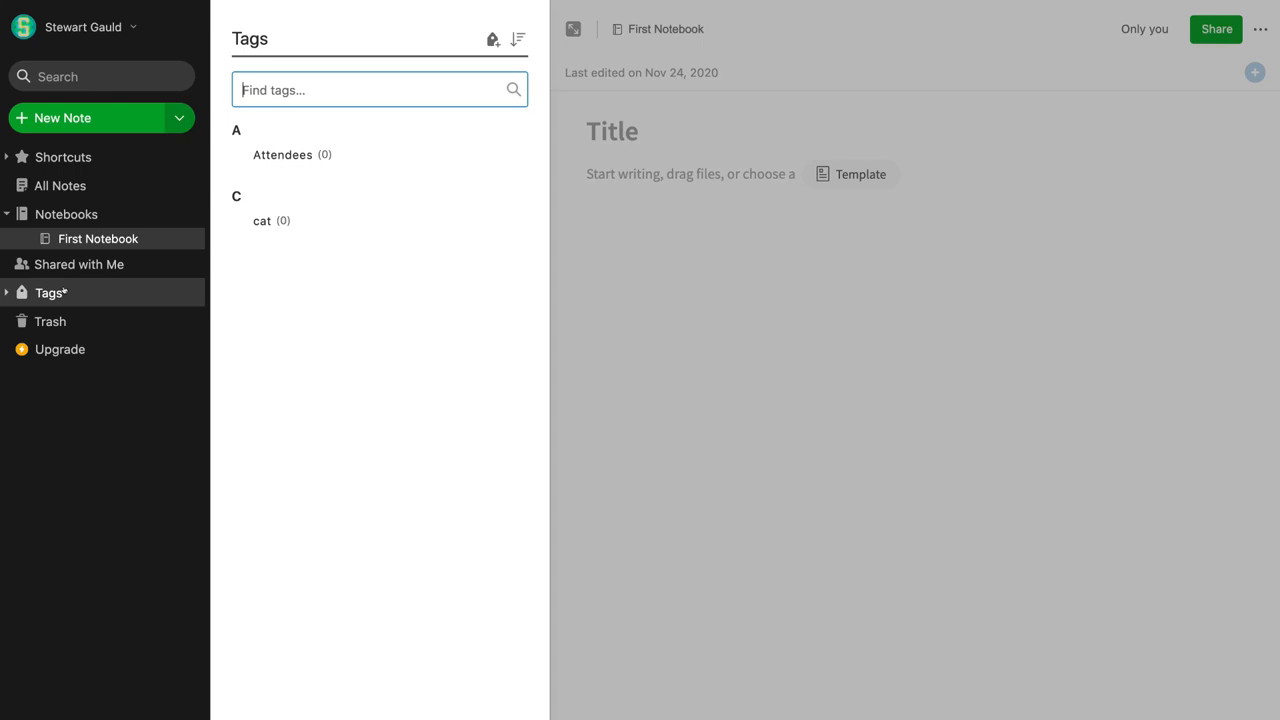
left_click(65, 321)
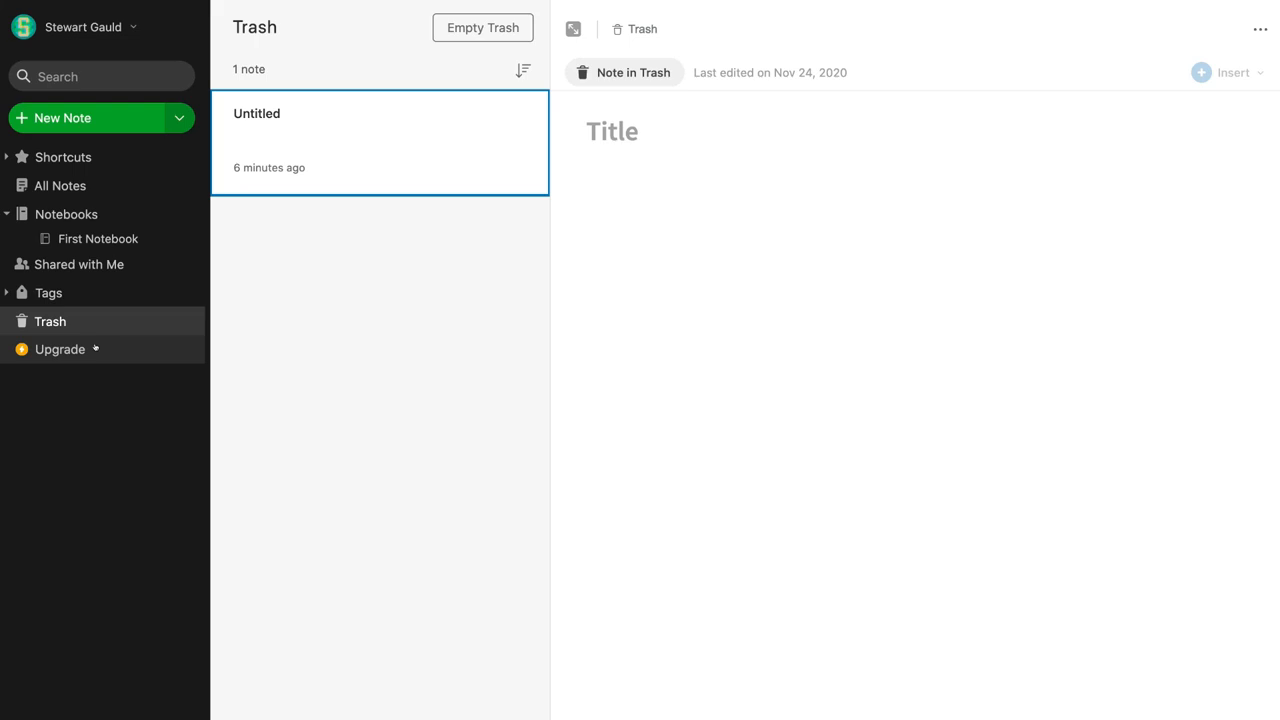
Open the Meeting Note in First Notebook and enable its shareable link
left_click(86, 239)
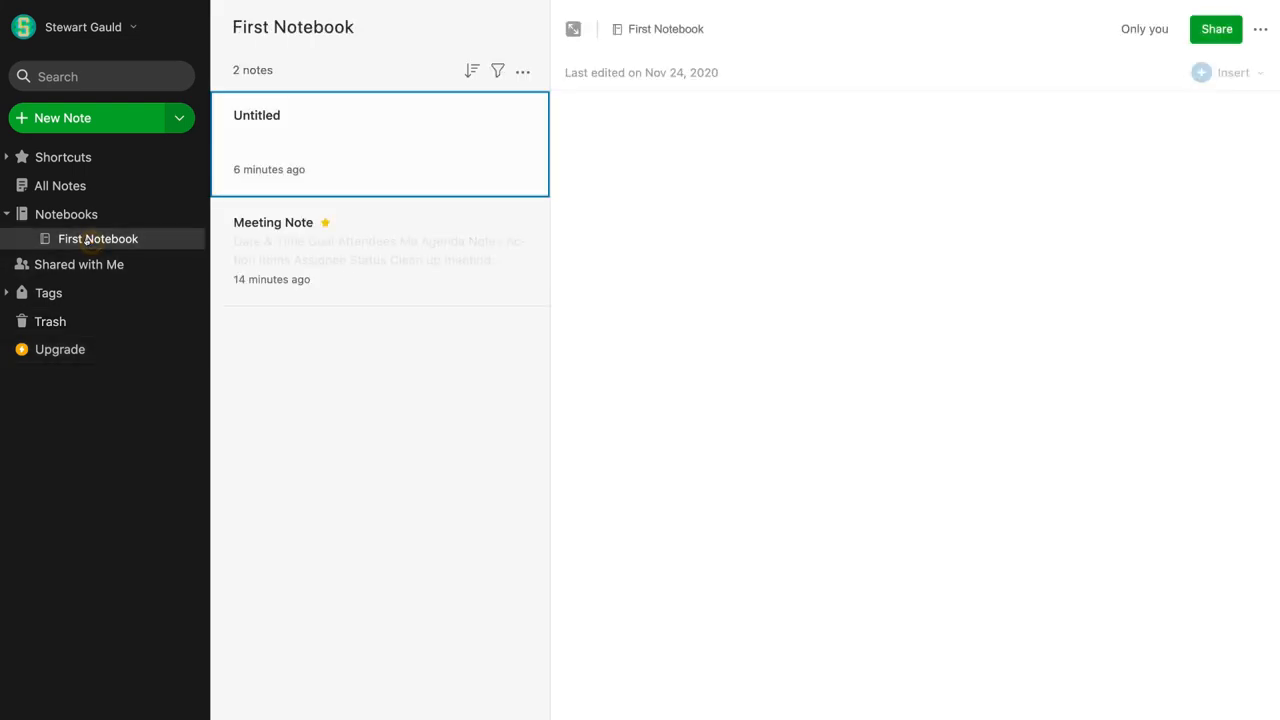
left_click(409, 238)
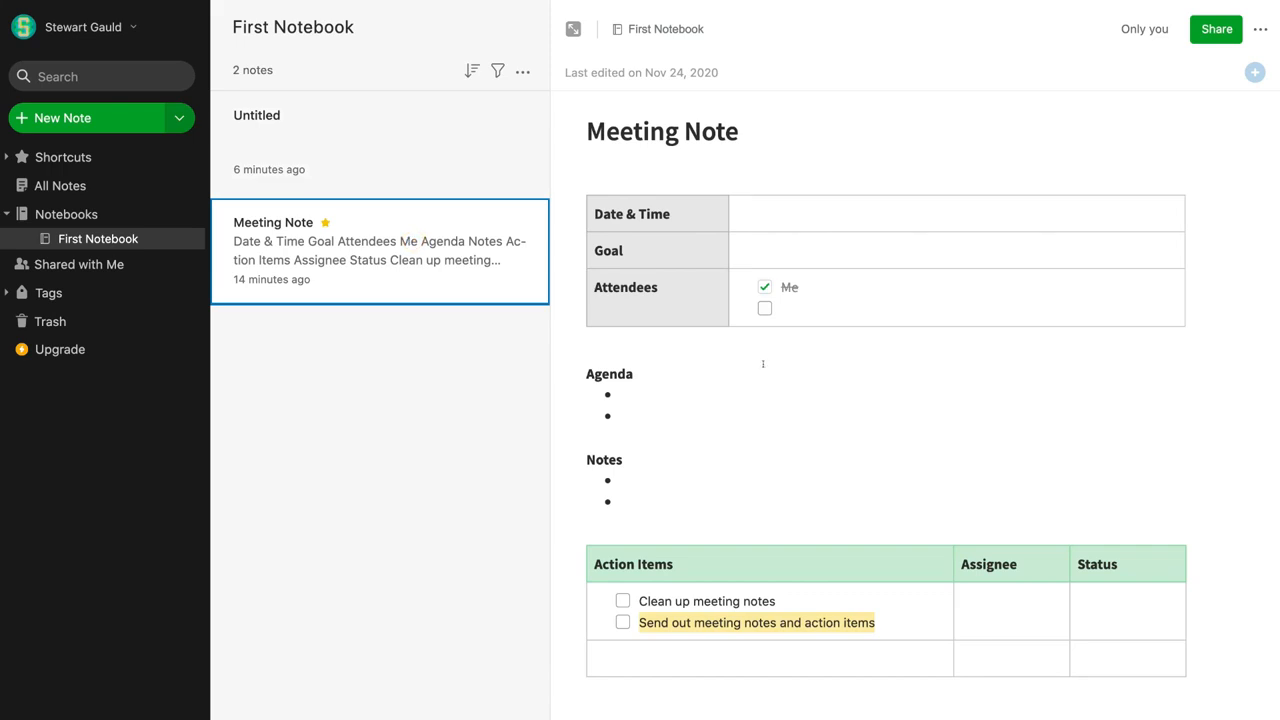
left_click(1217, 29)
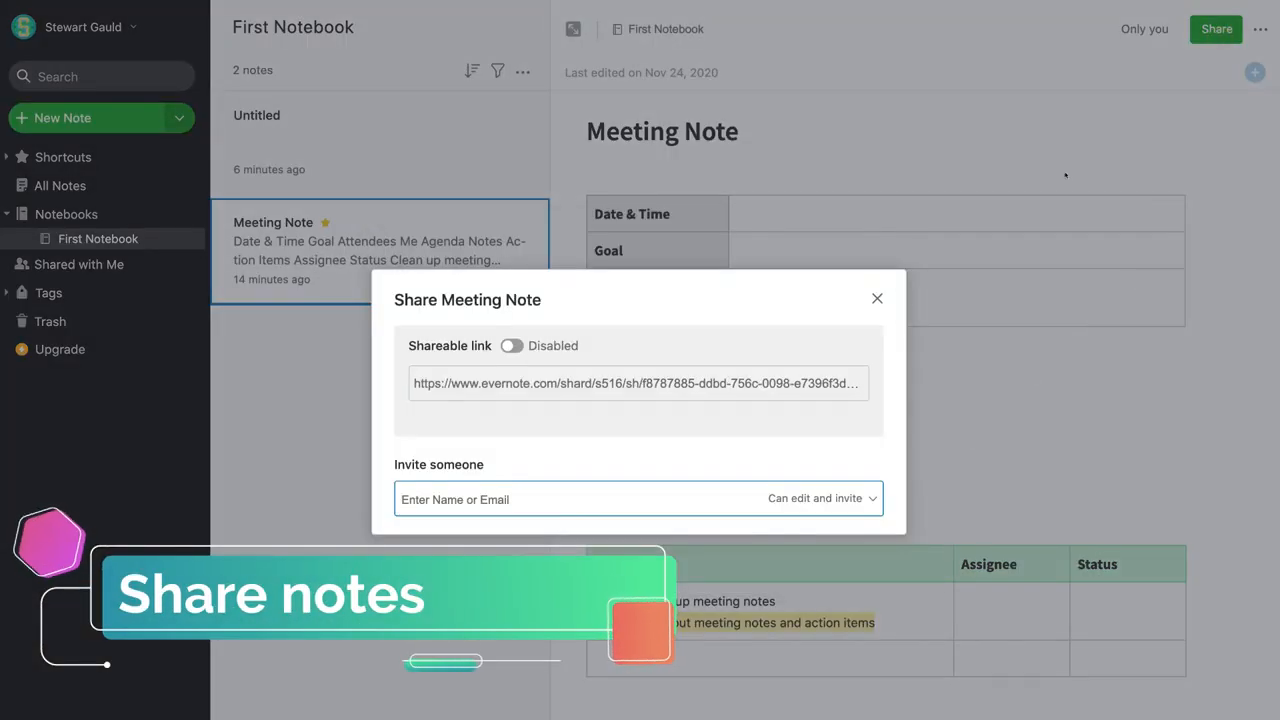
left_click(511, 345)
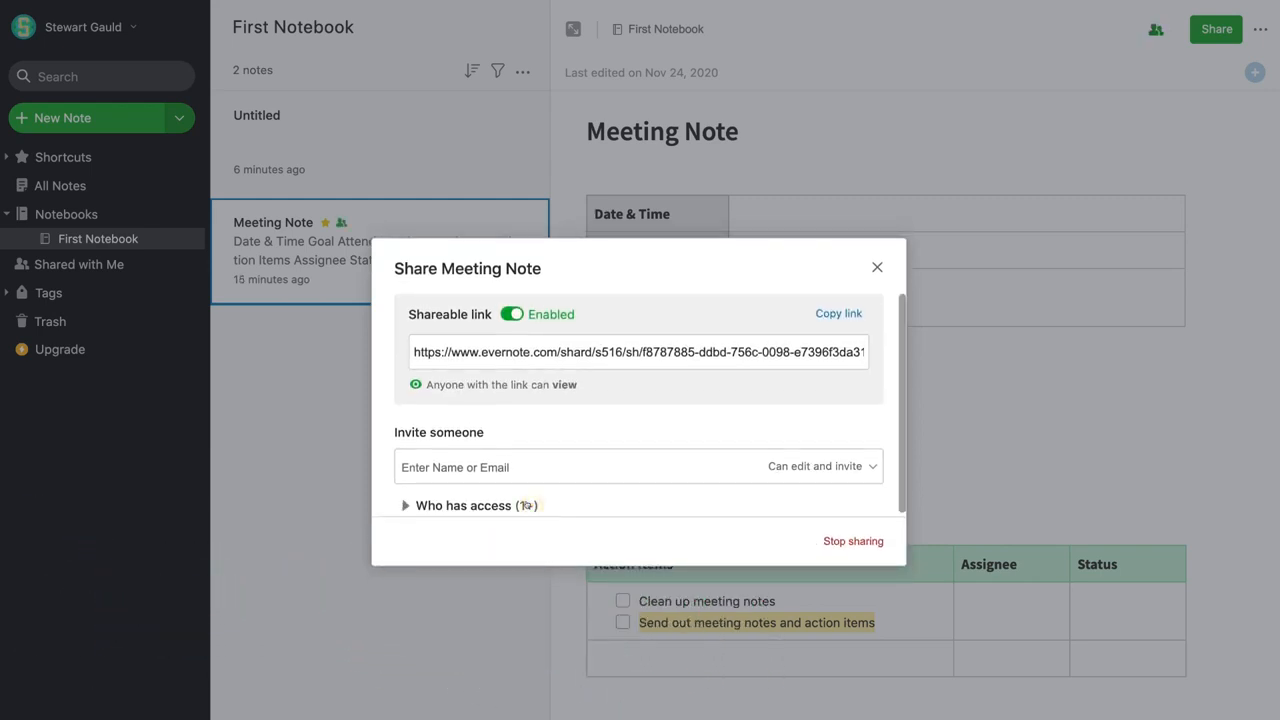
Look over the invitation field and the permission levels available for people invited to the Meeting Note
left_click(508, 465)
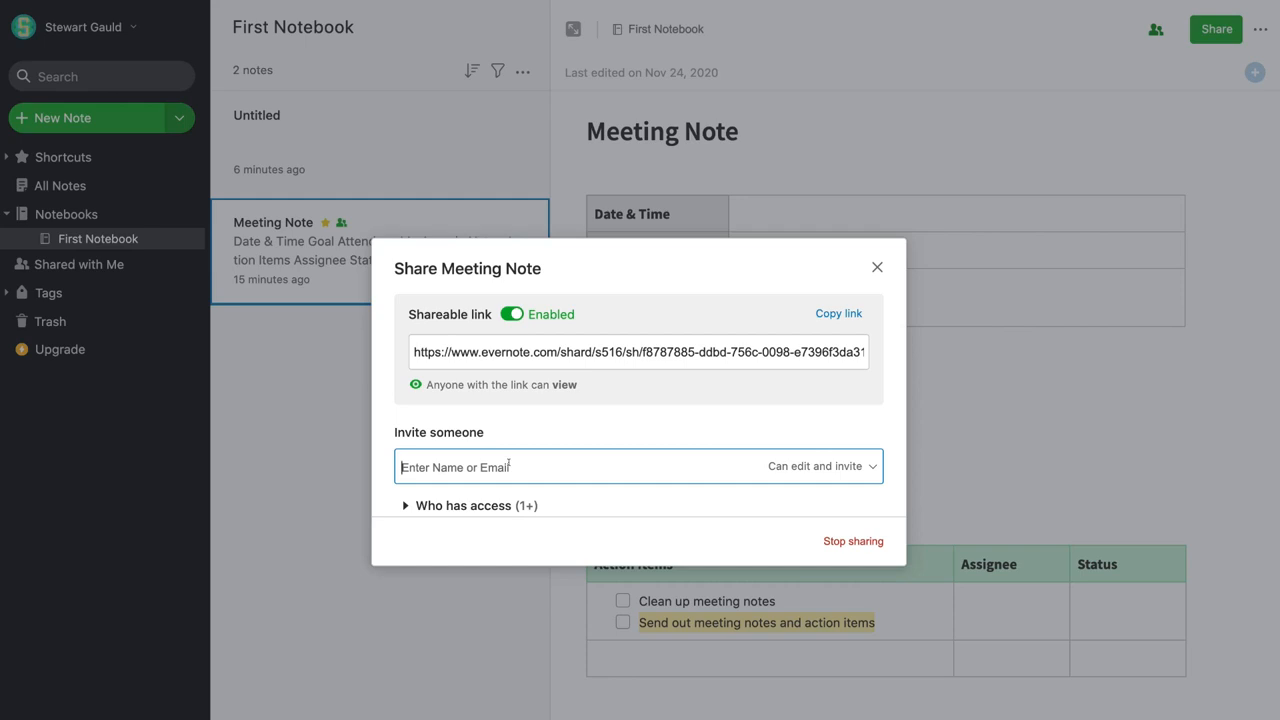
left_click(498, 430)
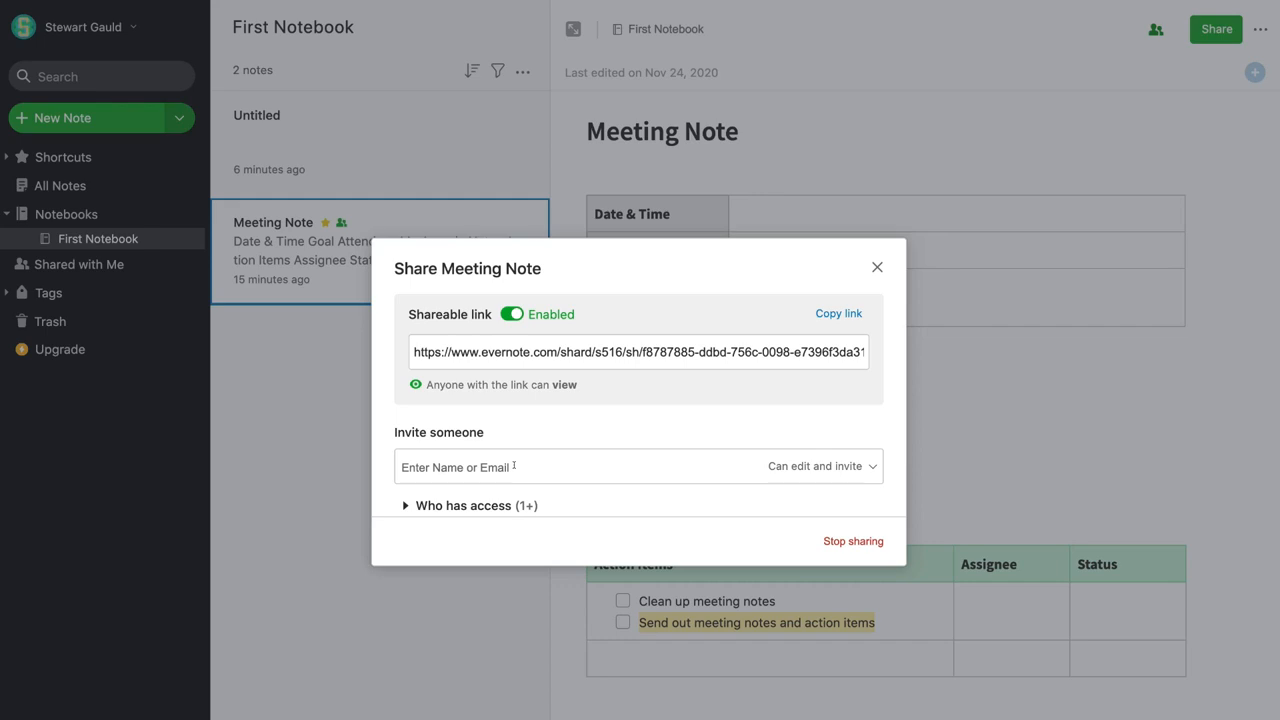
left_click(868, 466)
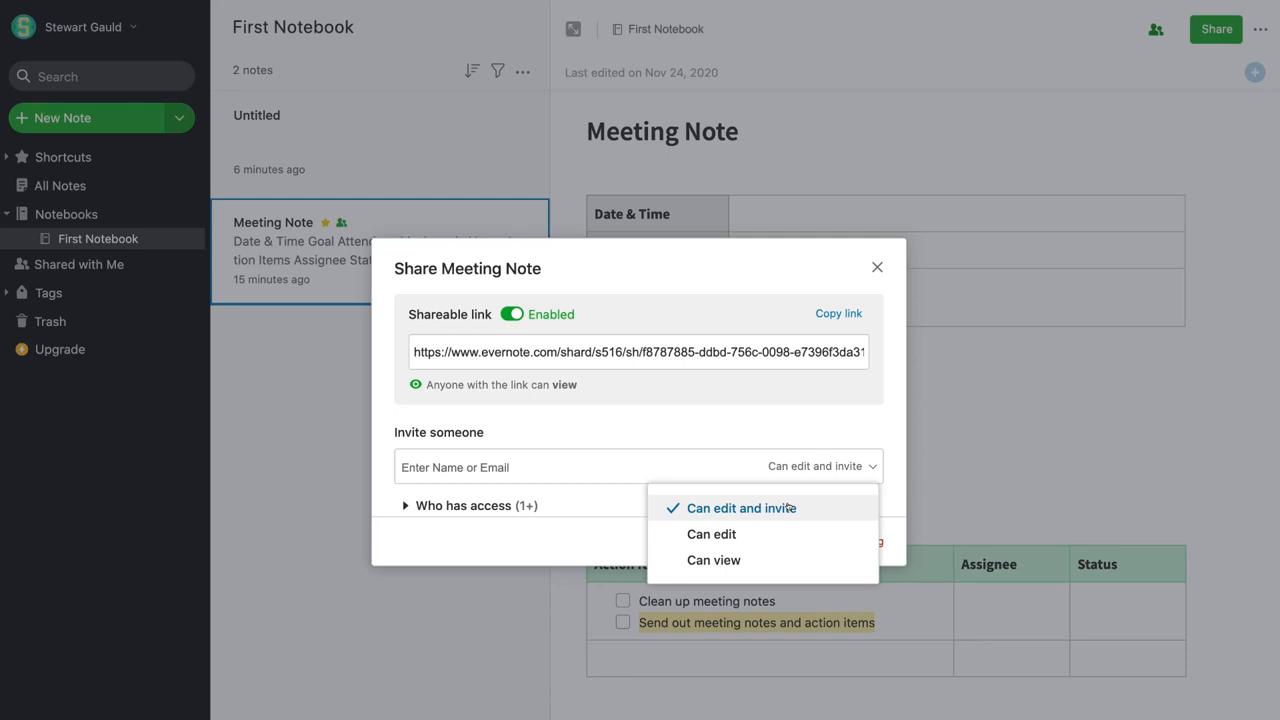
left_click(900, 457)
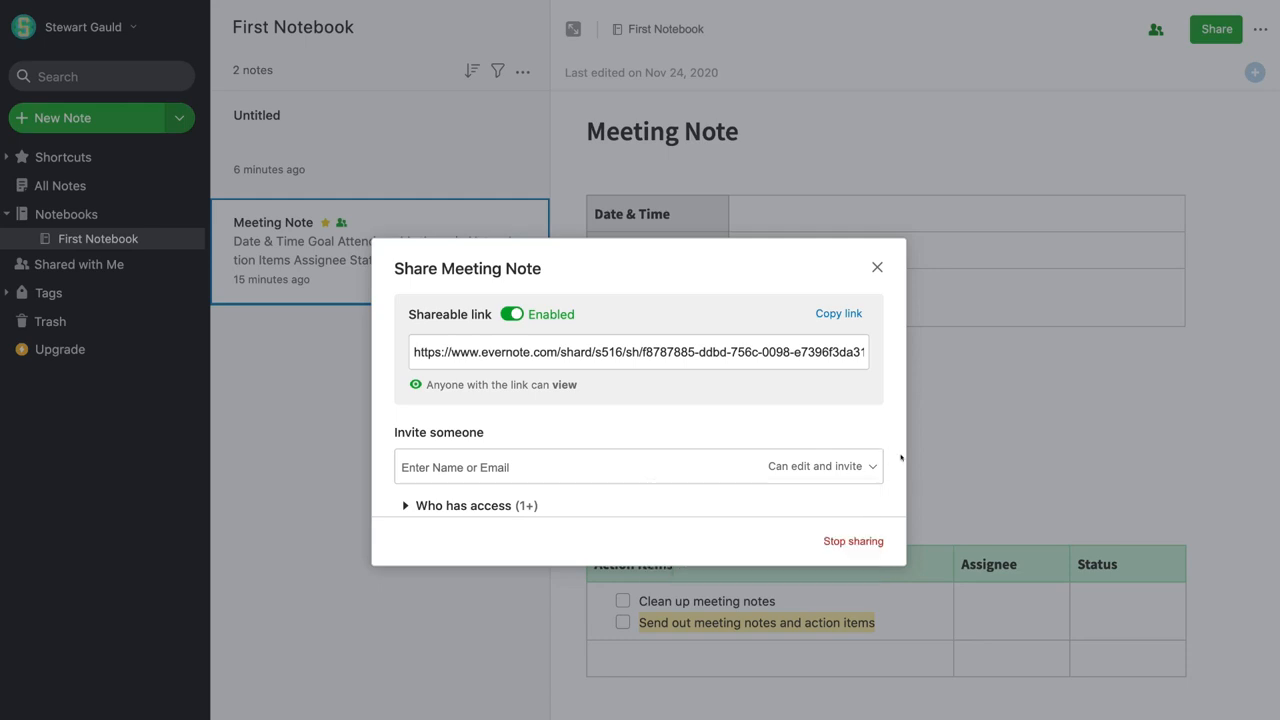
Copy the Meeting Note's shareable link and review who has access to the note
left_click(832, 318)
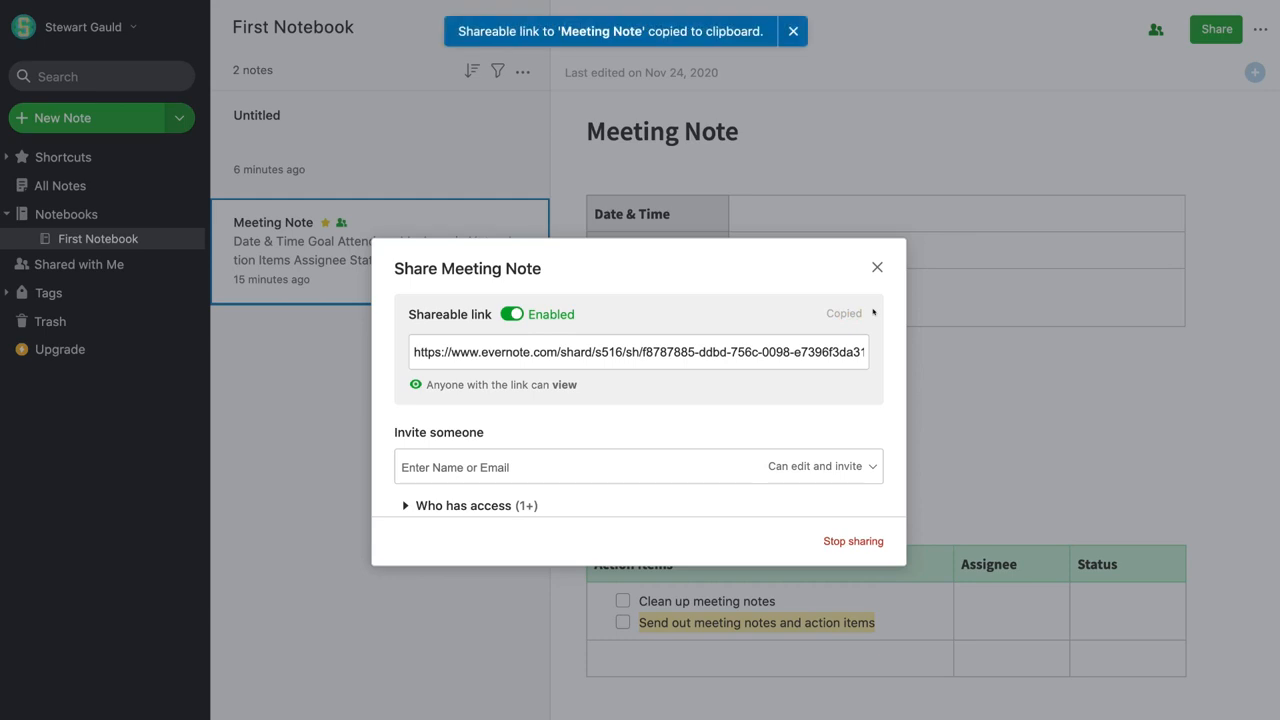
left_click(872, 264)
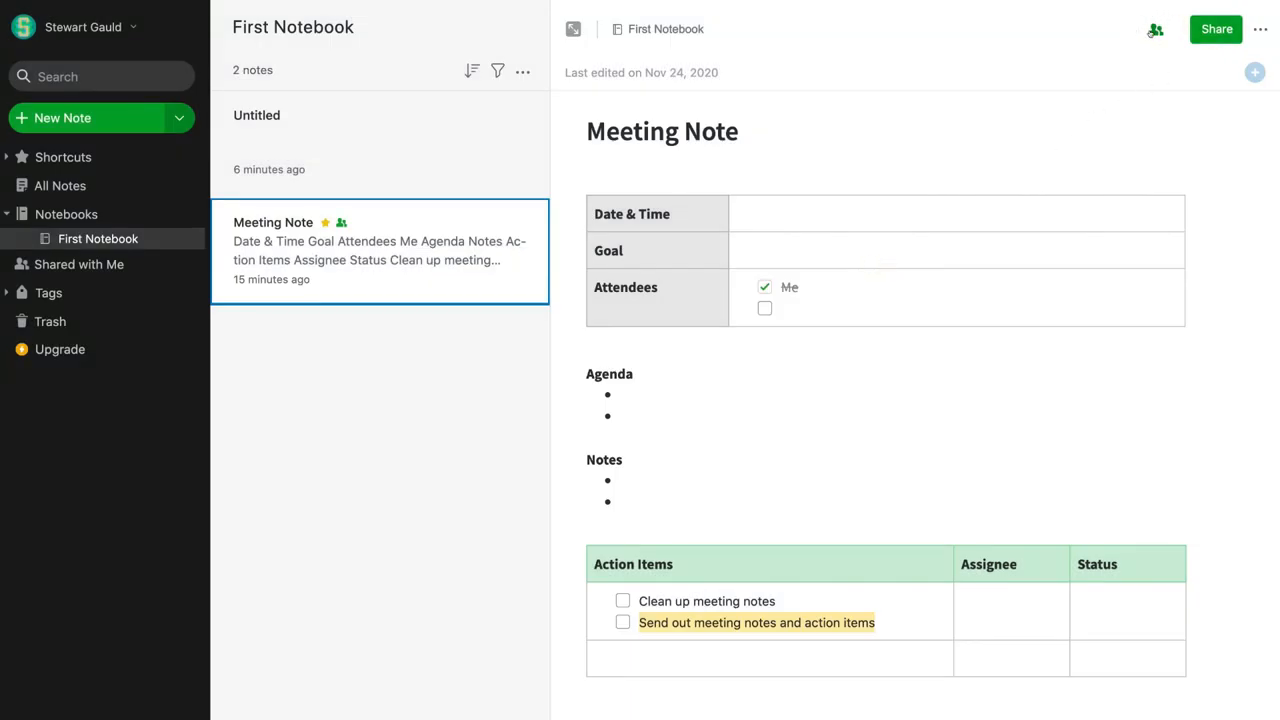
left_click(1157, 36)
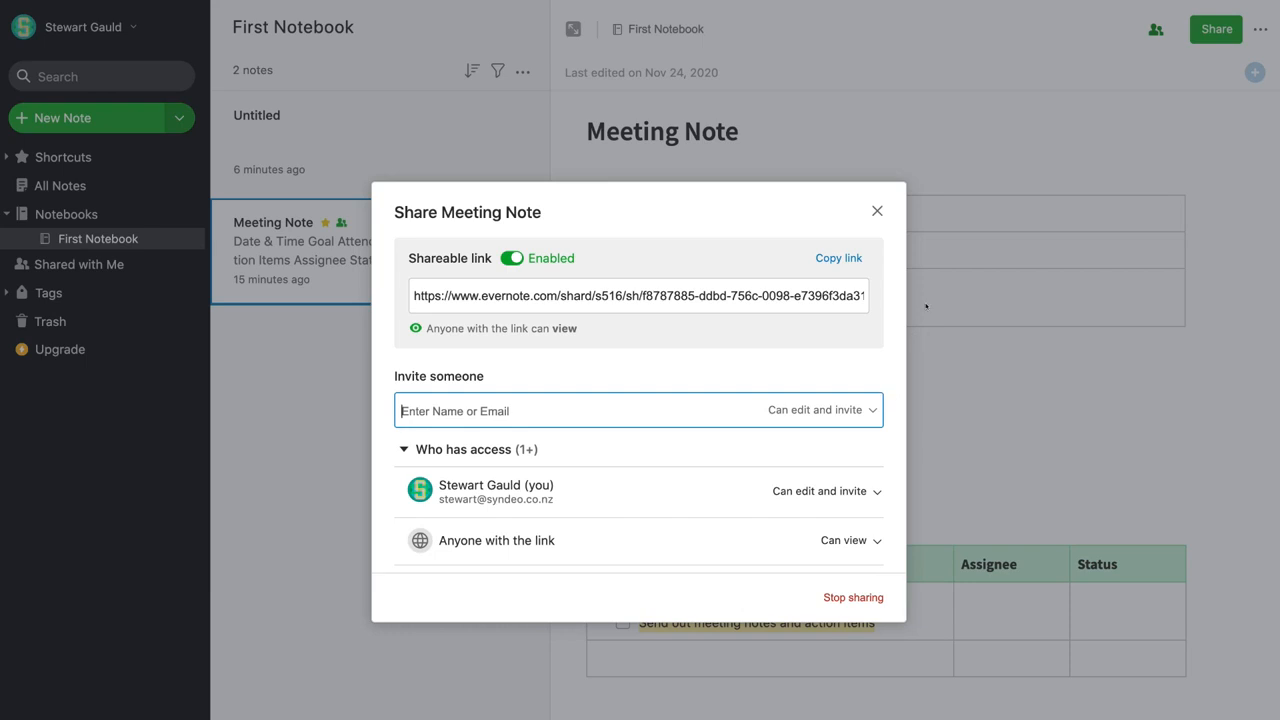
left_click(870, 210)
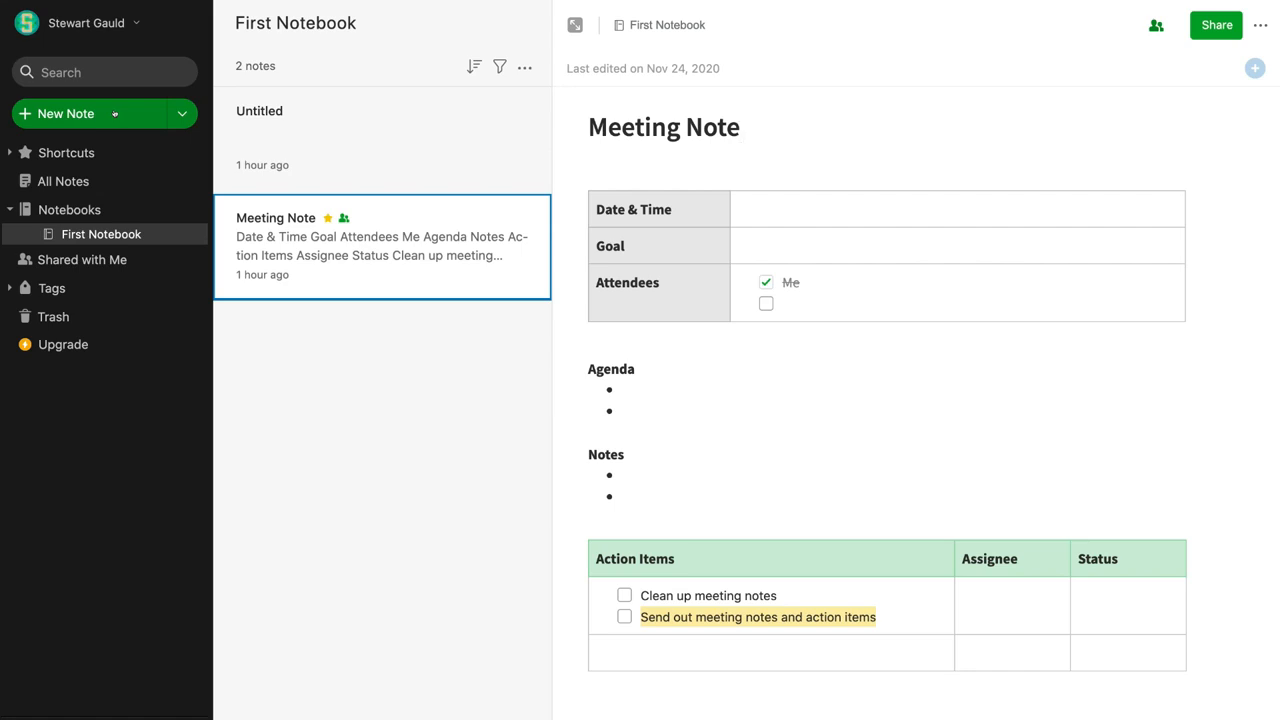
Look through the Untitled note, the Meeting Note and the note types offered for a new note
left_click(355, 124)
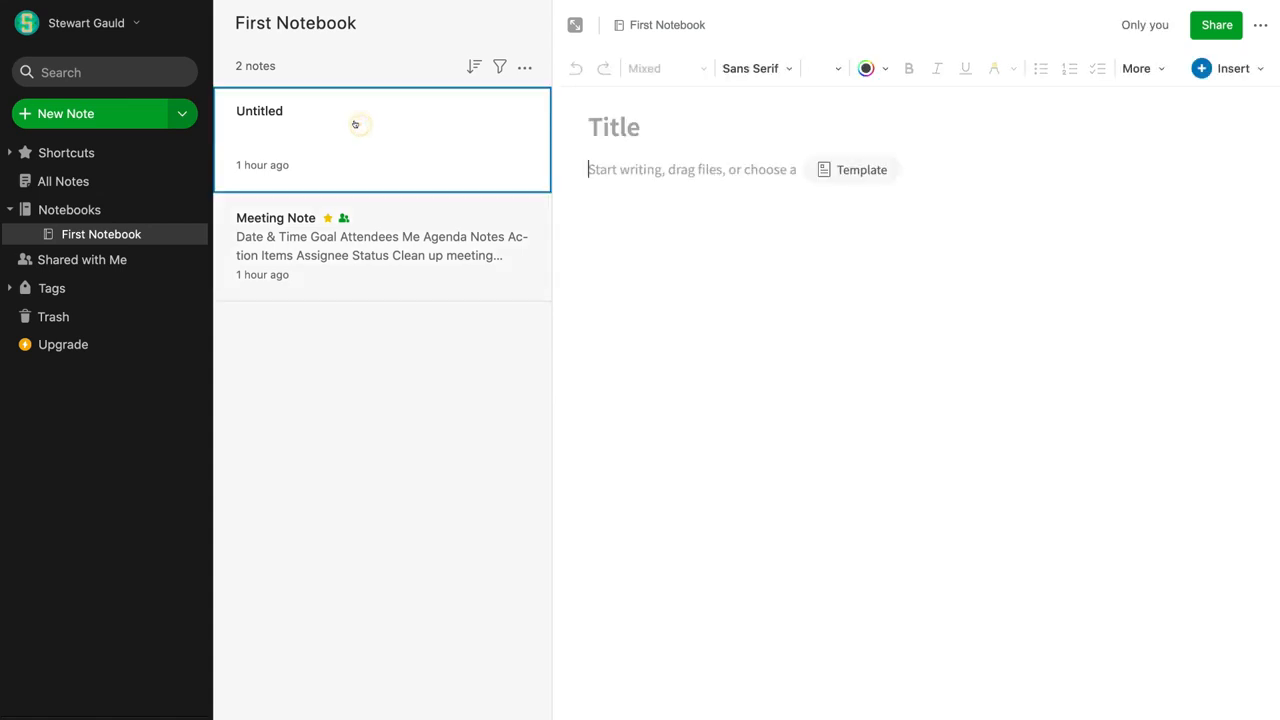
left_click(393, 217)
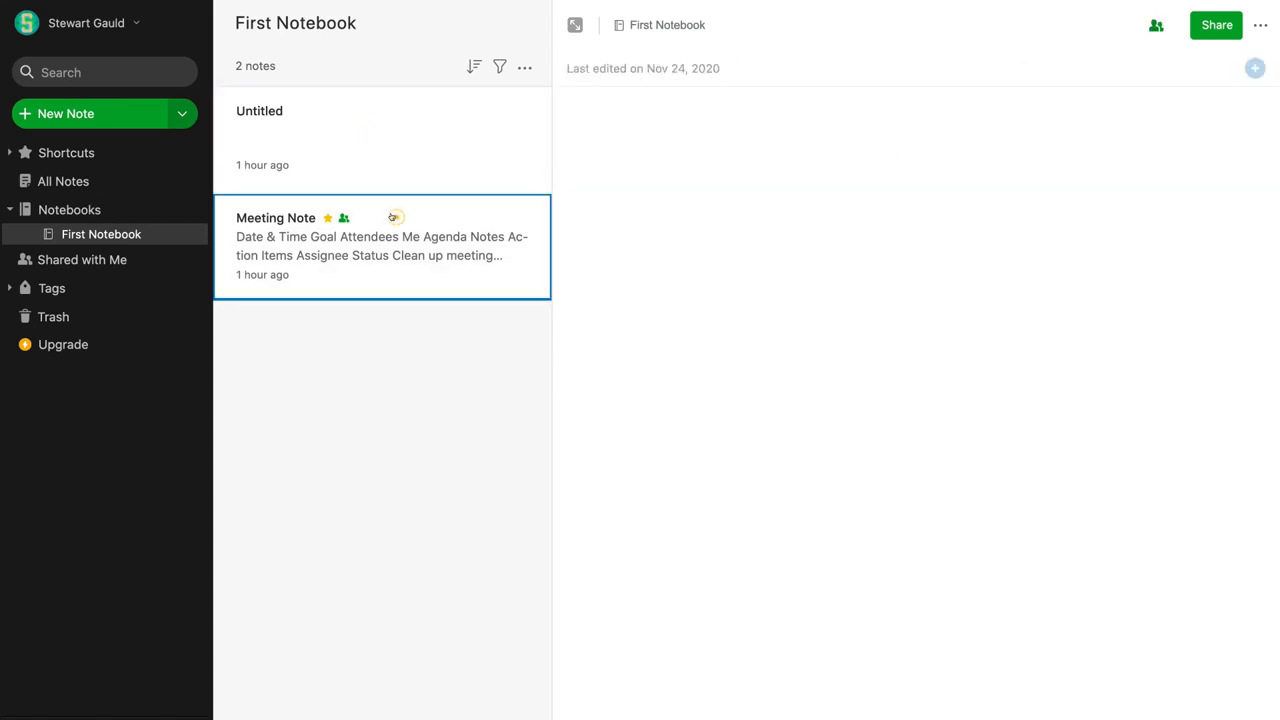
left_click(182, 113)
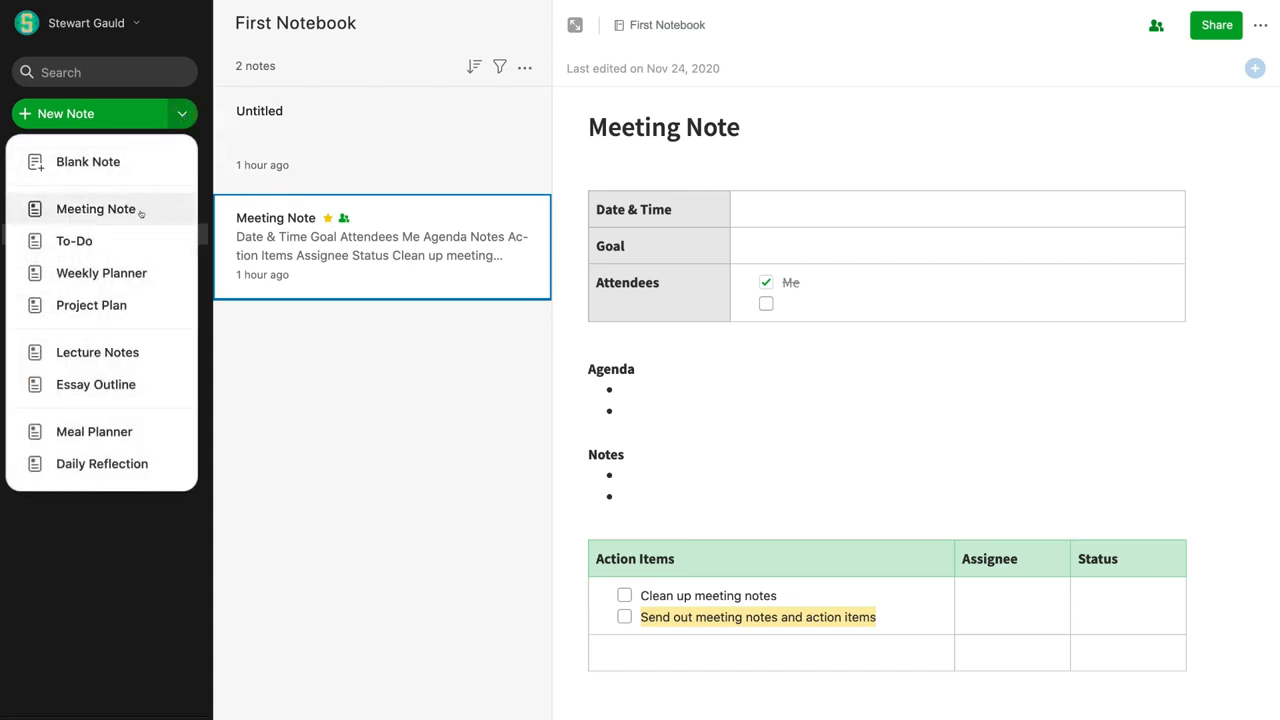
left_click(337, 328)
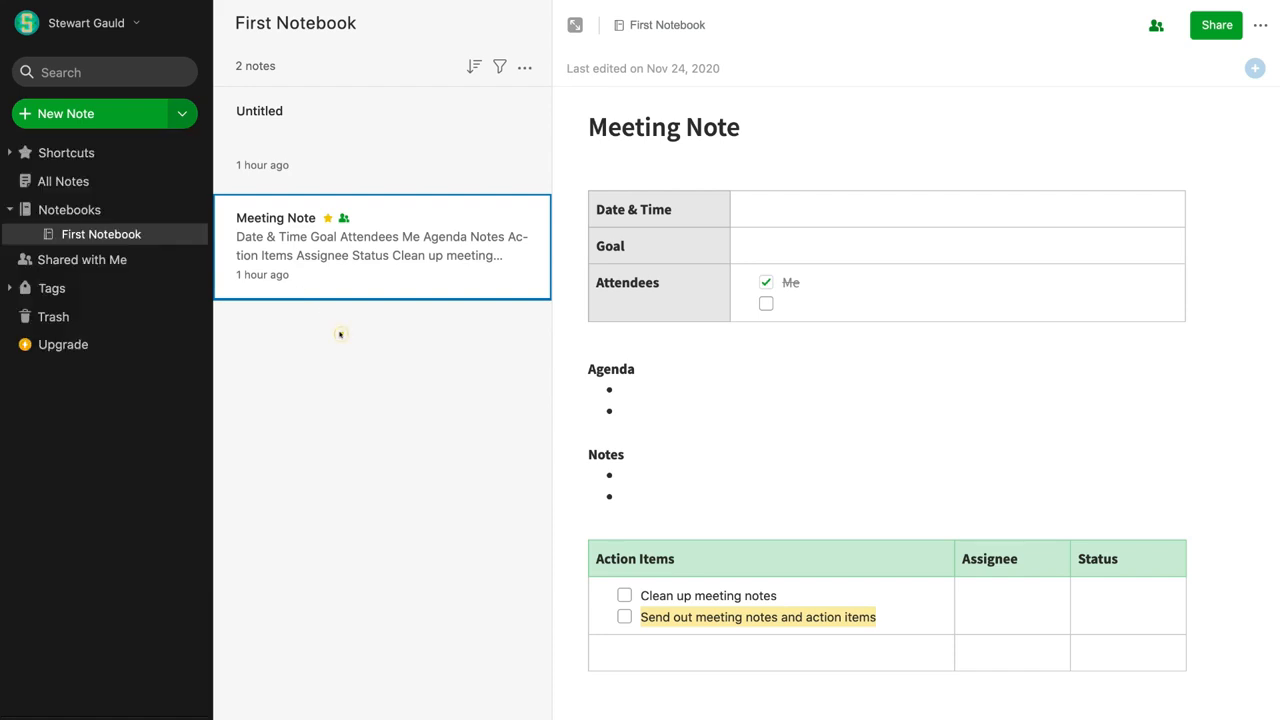
left_click(360, 119)
left_click(367, 236)
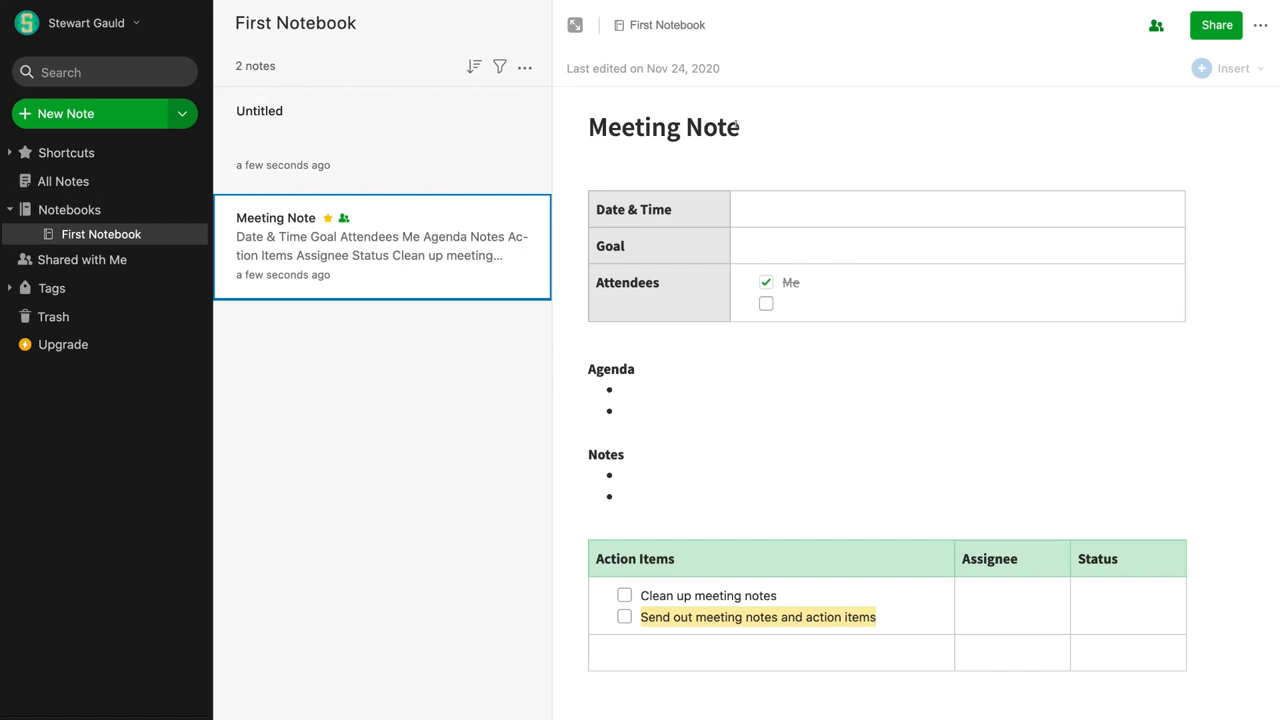
Retitle the Meeting Note as "First Meeting"
double_click(739, 127)
left_click(739, 127)
triple_click(739, 127)
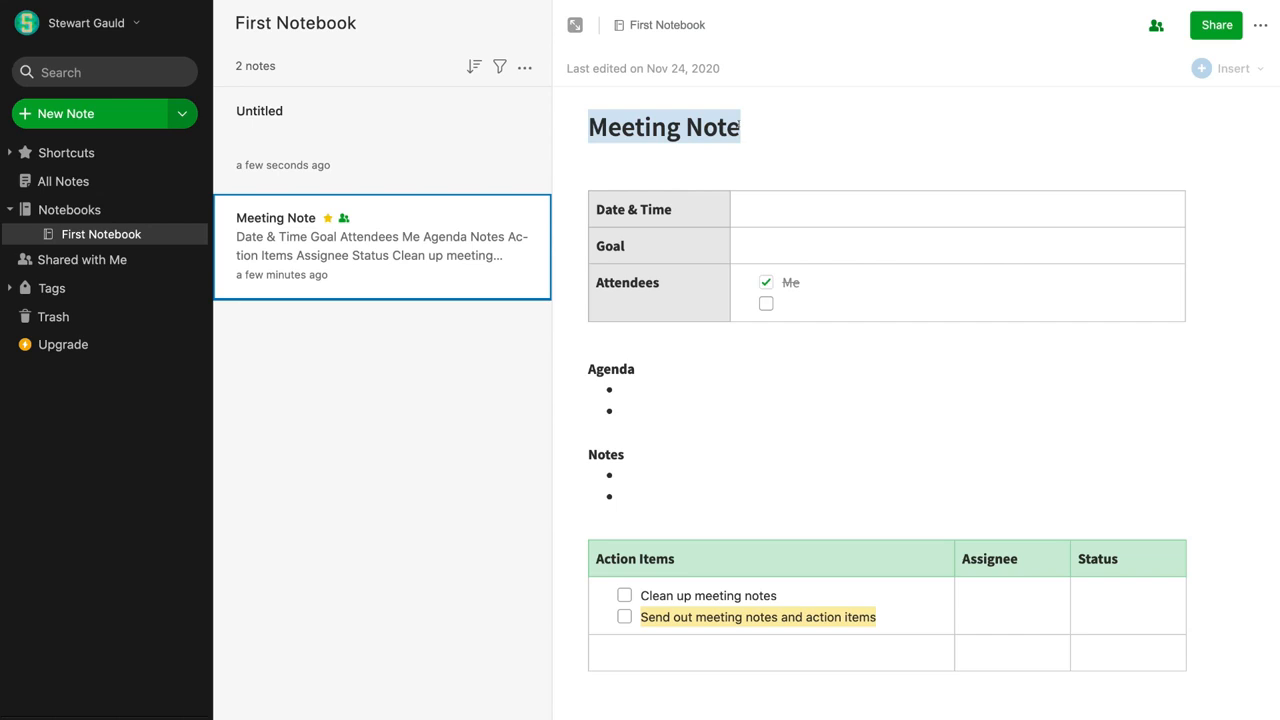
type("Fir")
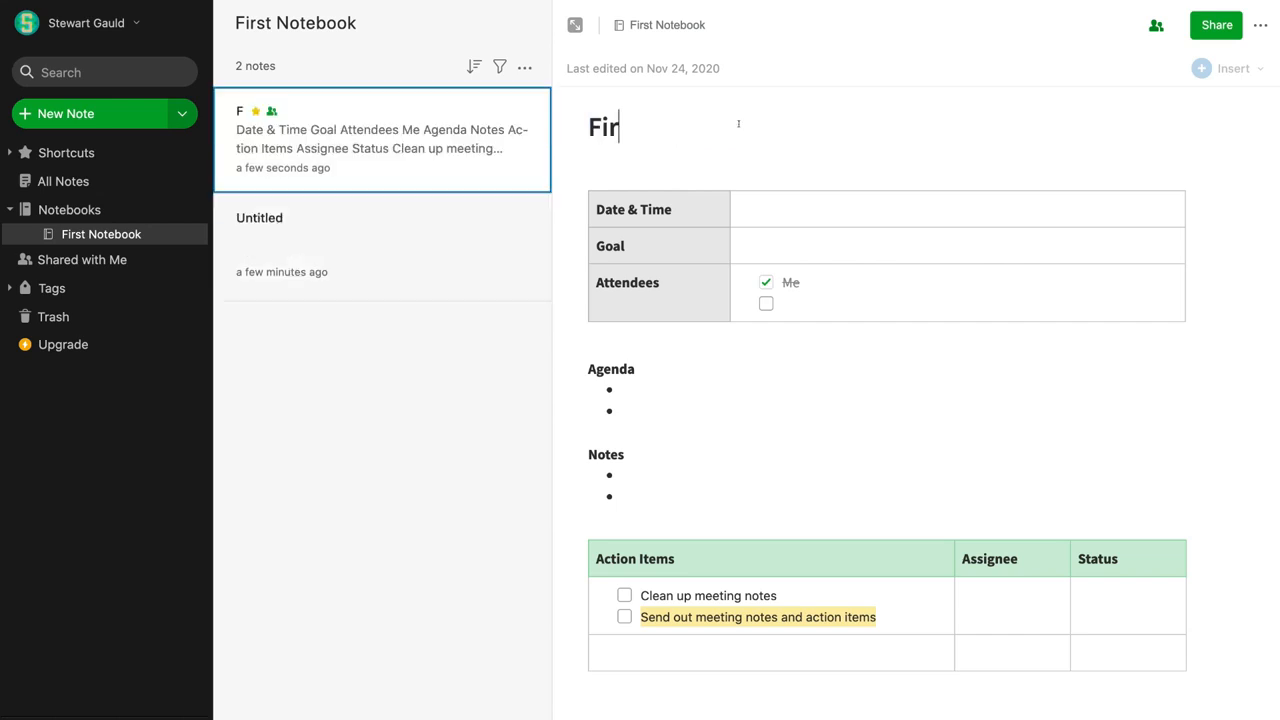
type("st Meeting")
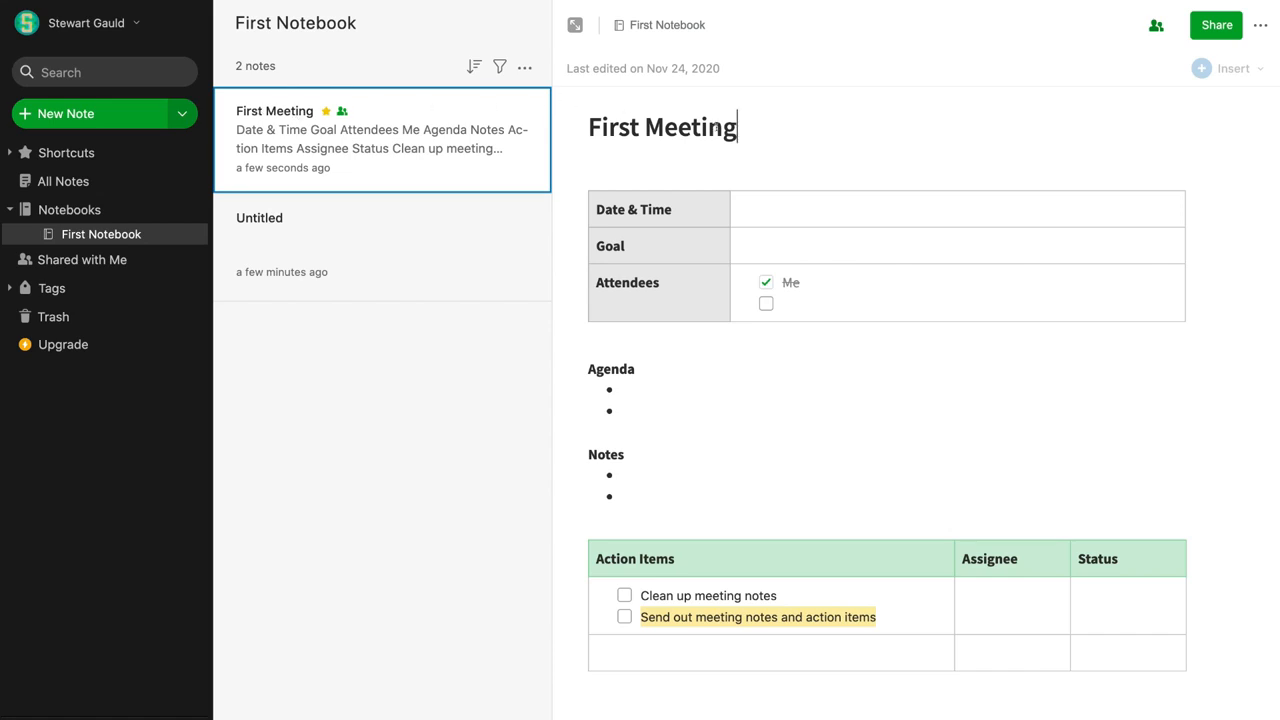
Try out the attendee checkboxes in the First Meeting note and place the cursor in the Action Items table
left_click(642, 160)
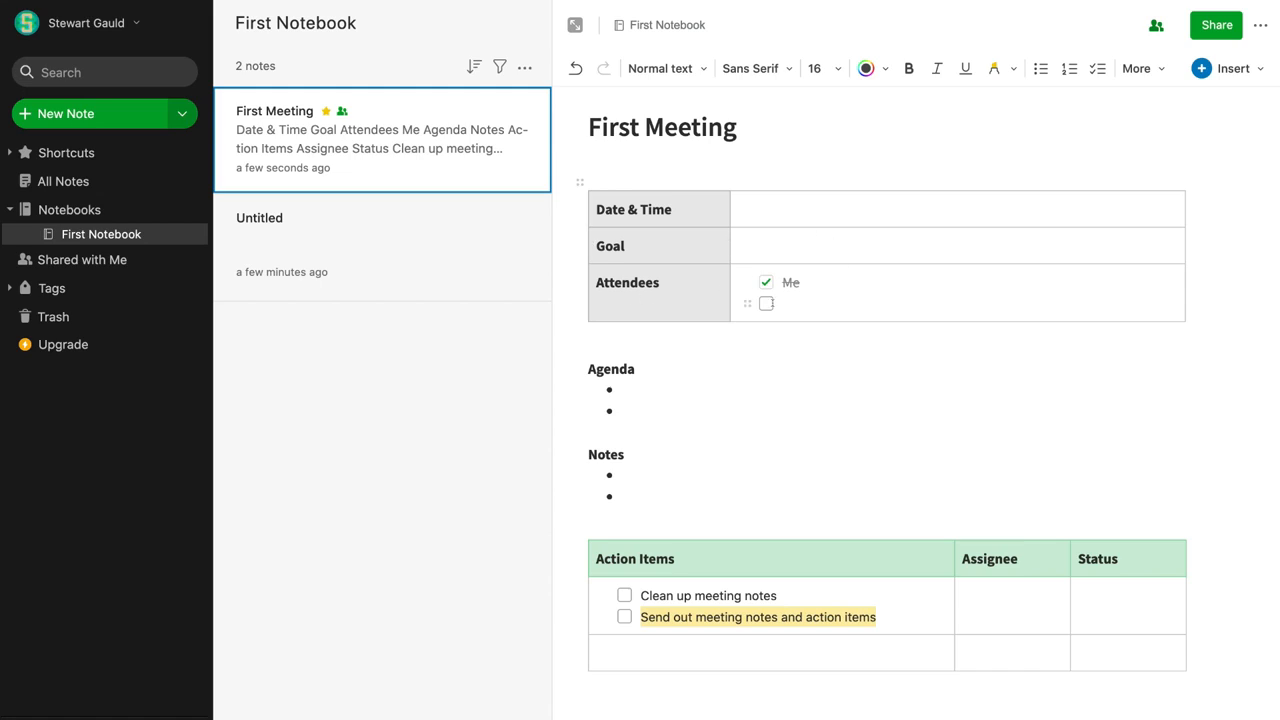
left_click(766, 303)
left_click(765, 302)
left_click(766, 283)
left_click(825, 541)
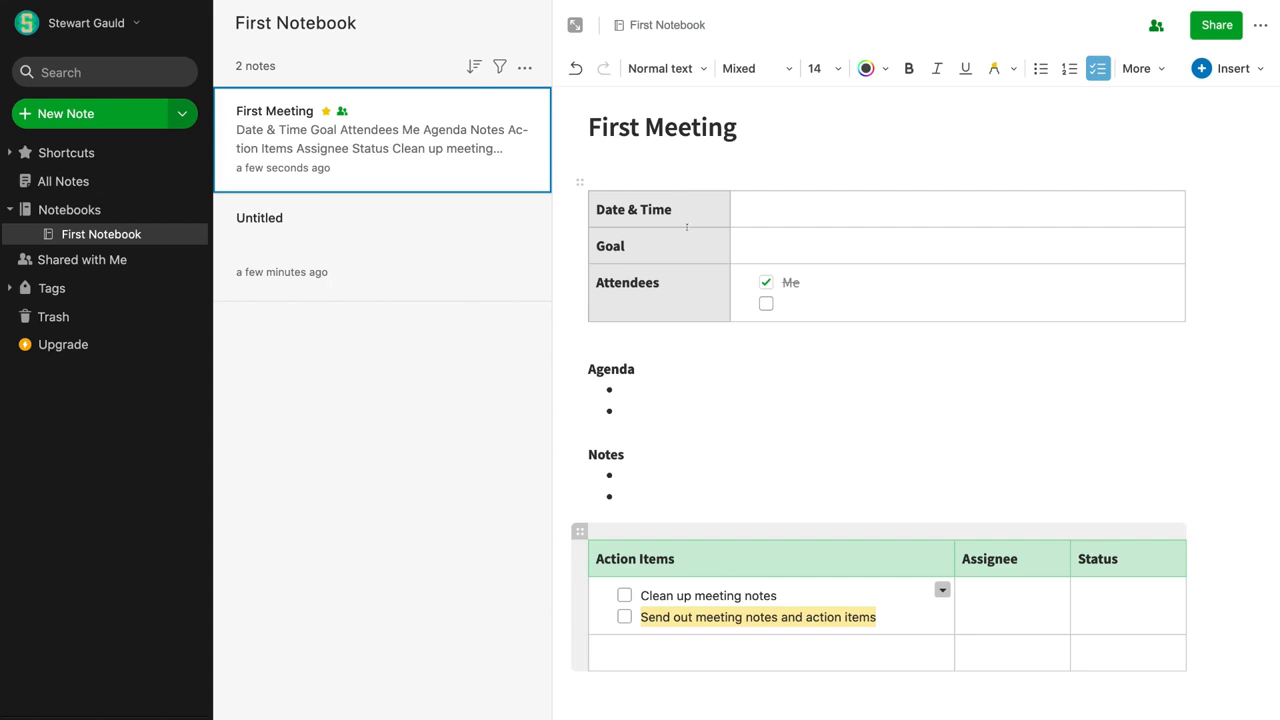
Open the Untitled note and look over all templates in its template gallery
left_click(437, 247)
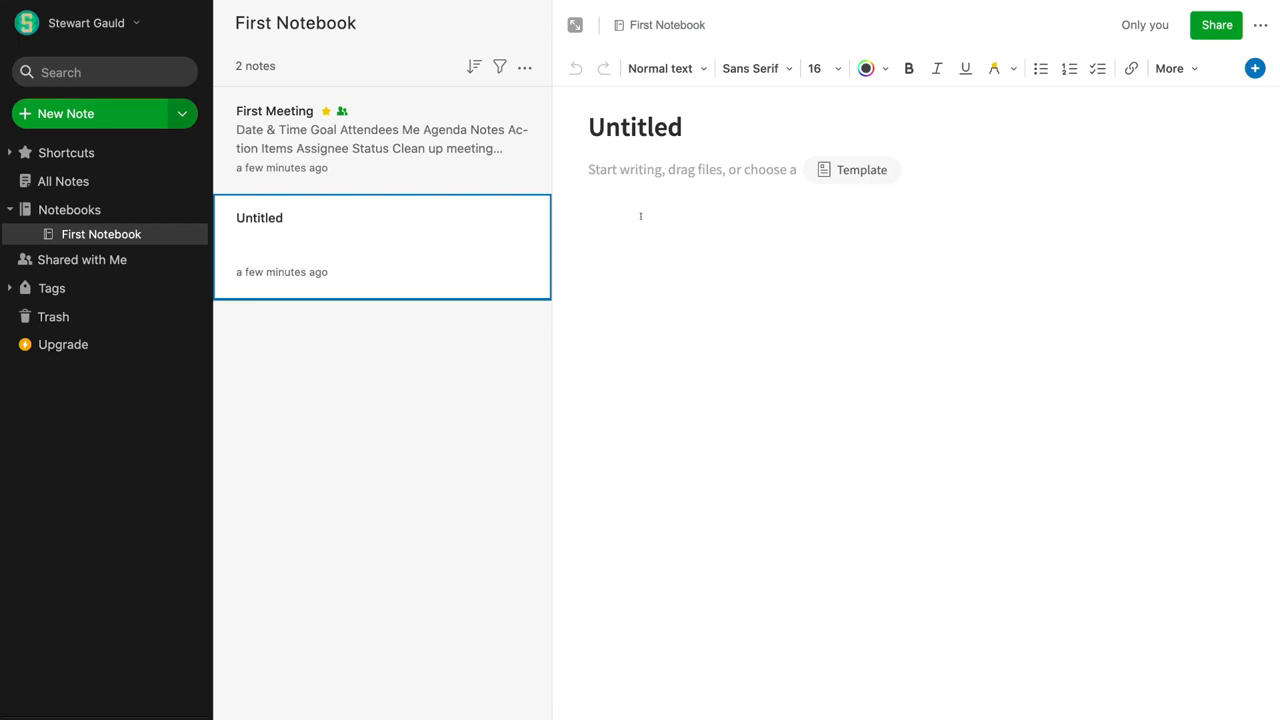
left_click(851, 170)
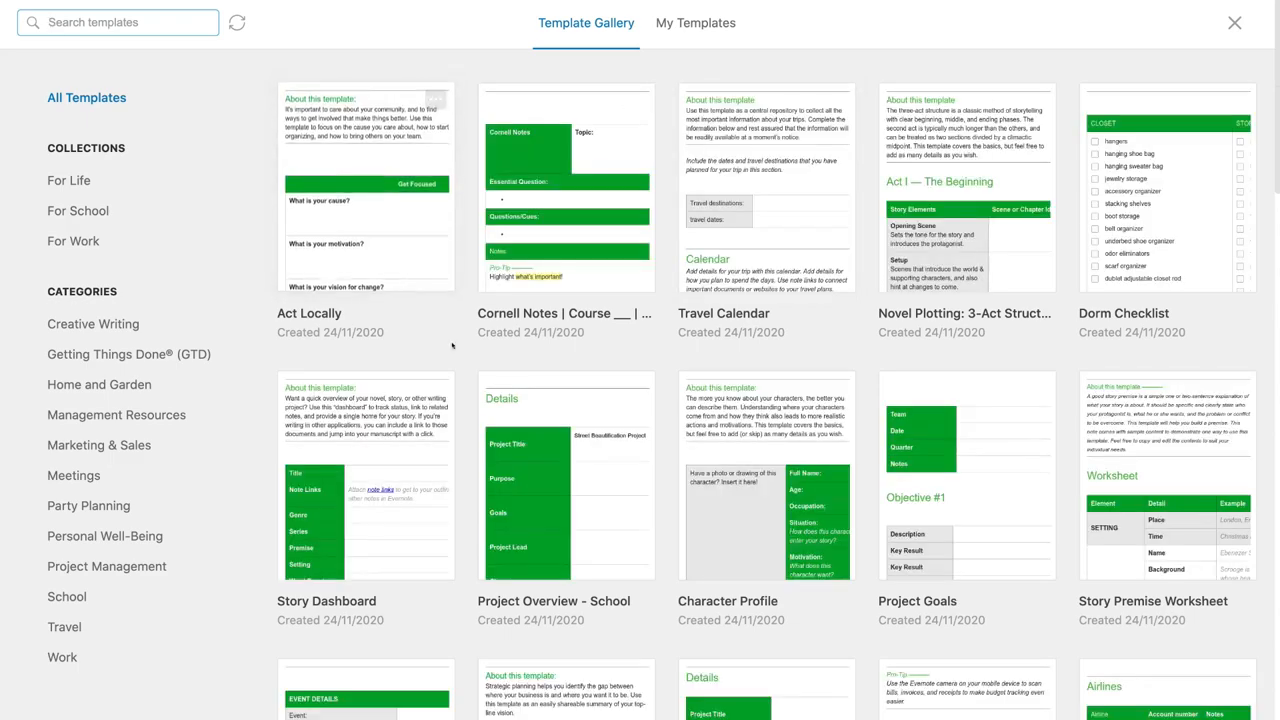
scroll(566, 423, "down", 4)
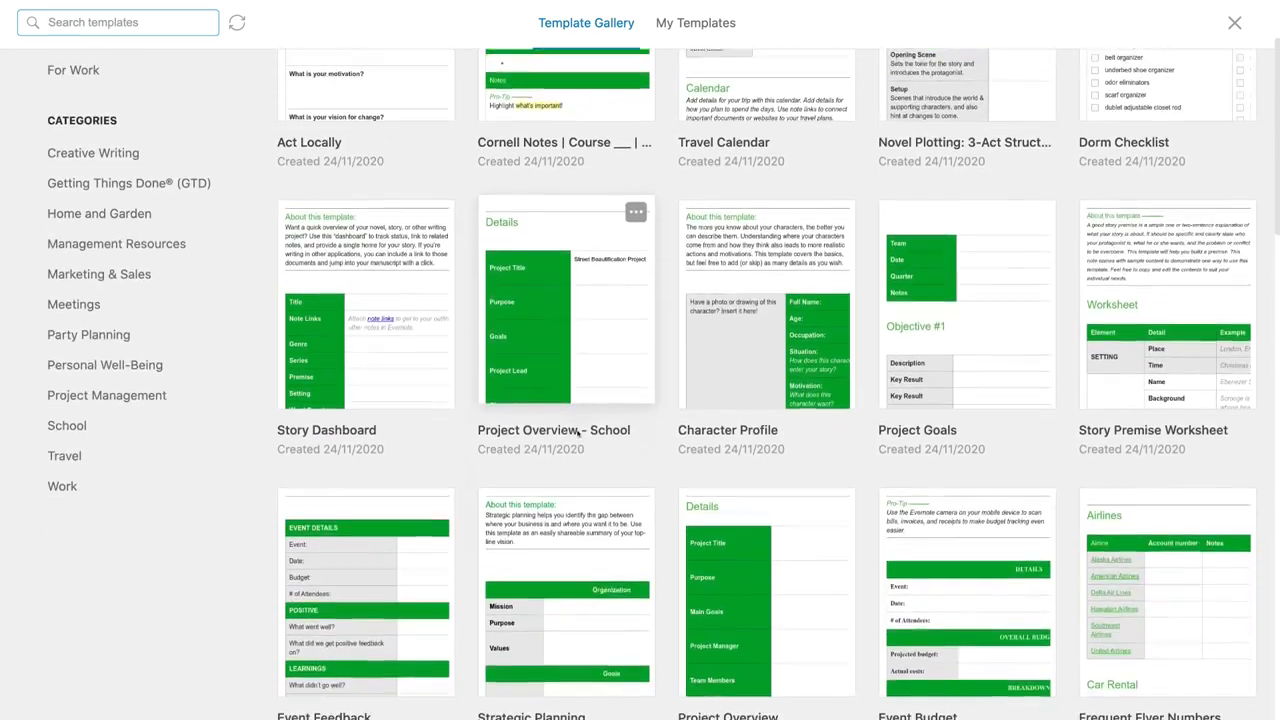
scroll(412, 259, "up", 3)
scroll(412, 259, "up", 2)
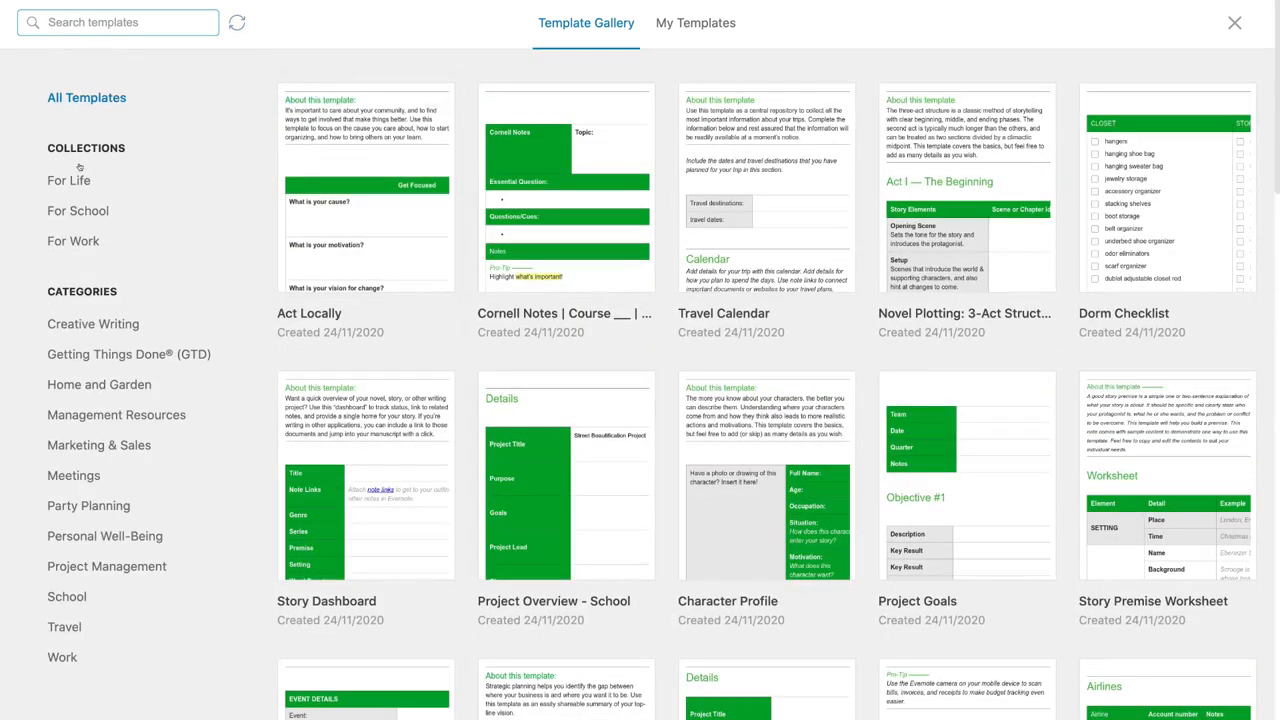
Browse the gallery's template collections and categories from For Life through Party Planning, and close the gallery without choosing a template
left_click(70, 180)
left_click(72, 213)
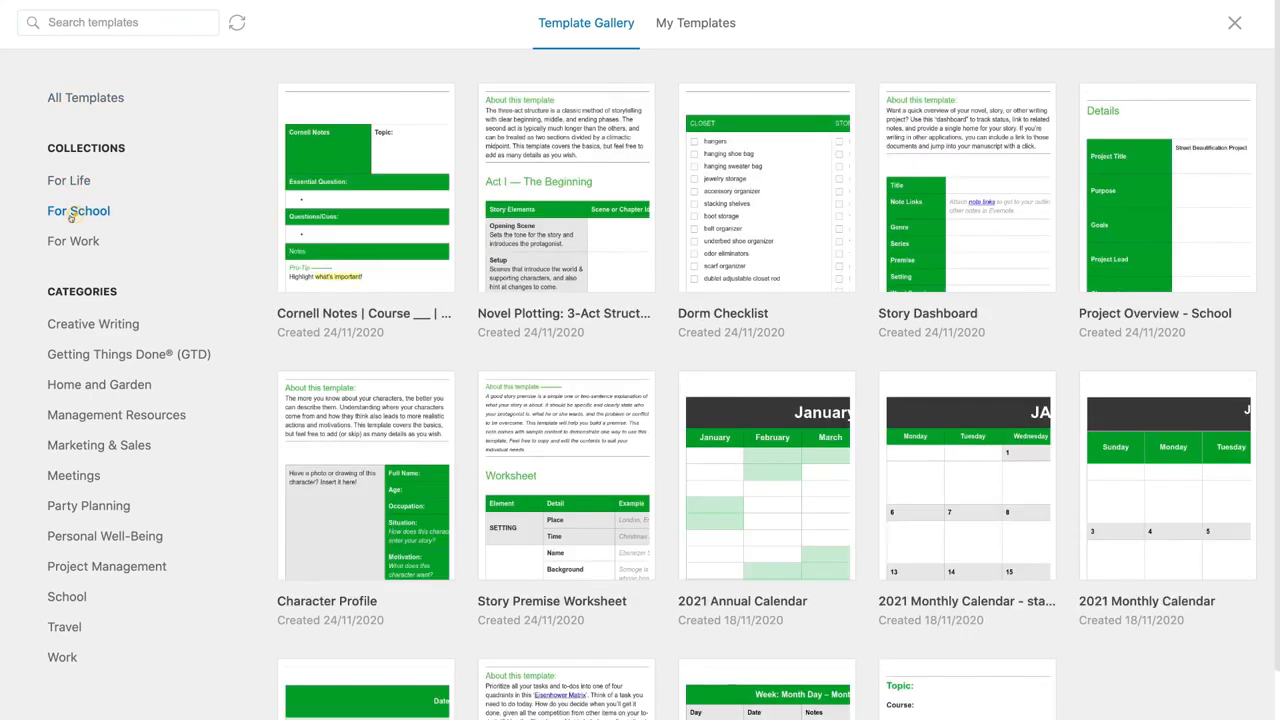
left_click(72, 241)
left_click(83, 325)
left_click(95, 358)
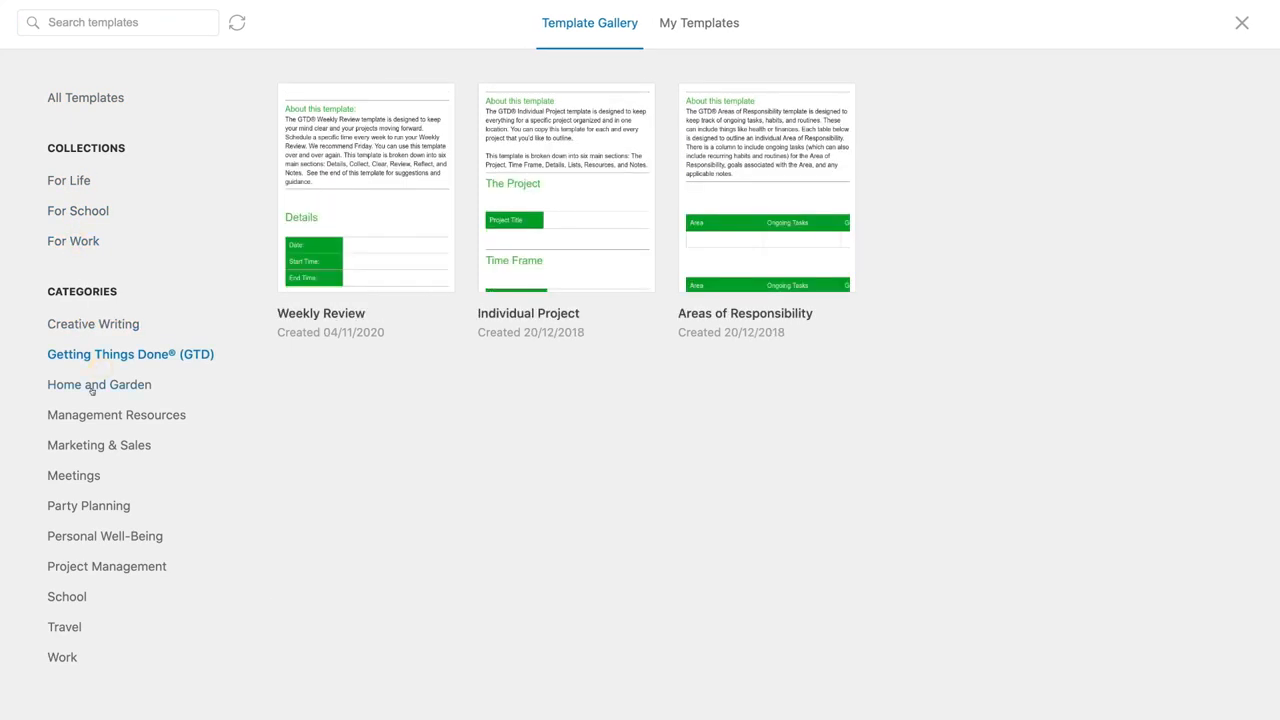
left_click(92, 389)
left_click(91, 413)
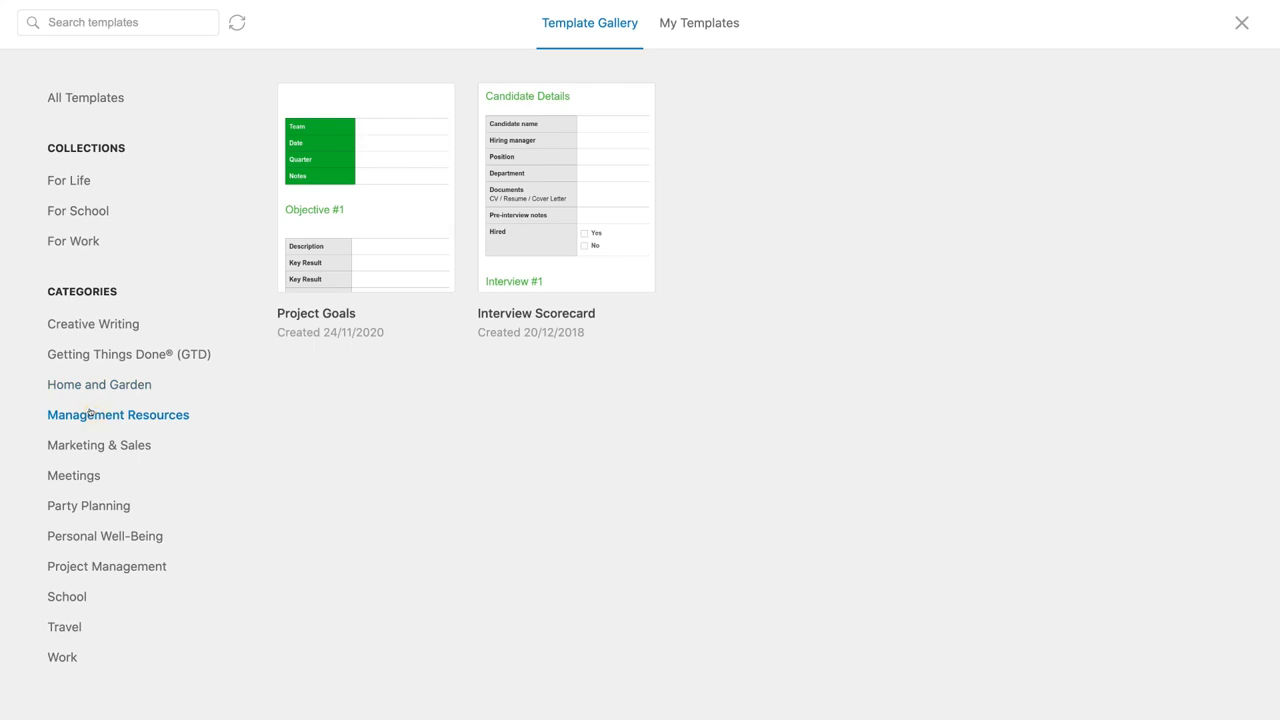
left_click(95, 445)
left_click(82, 474)
left_click(72, 507)
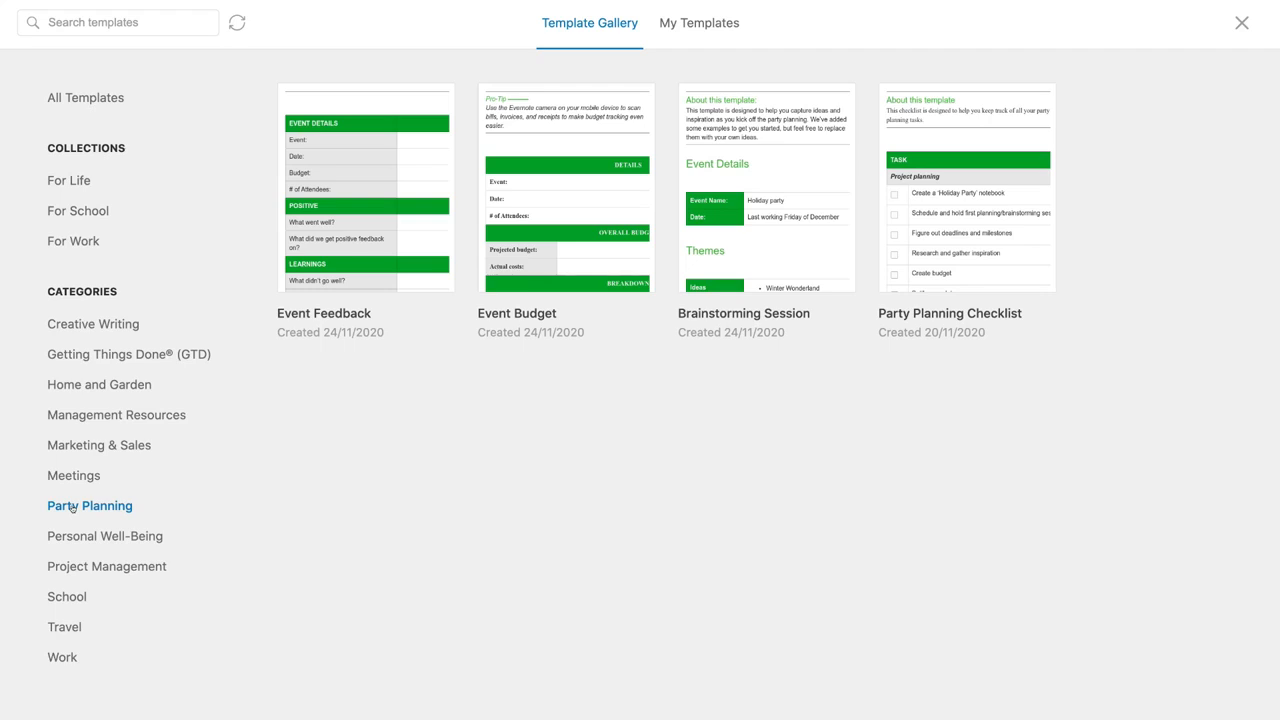
left_click(1240, 23)
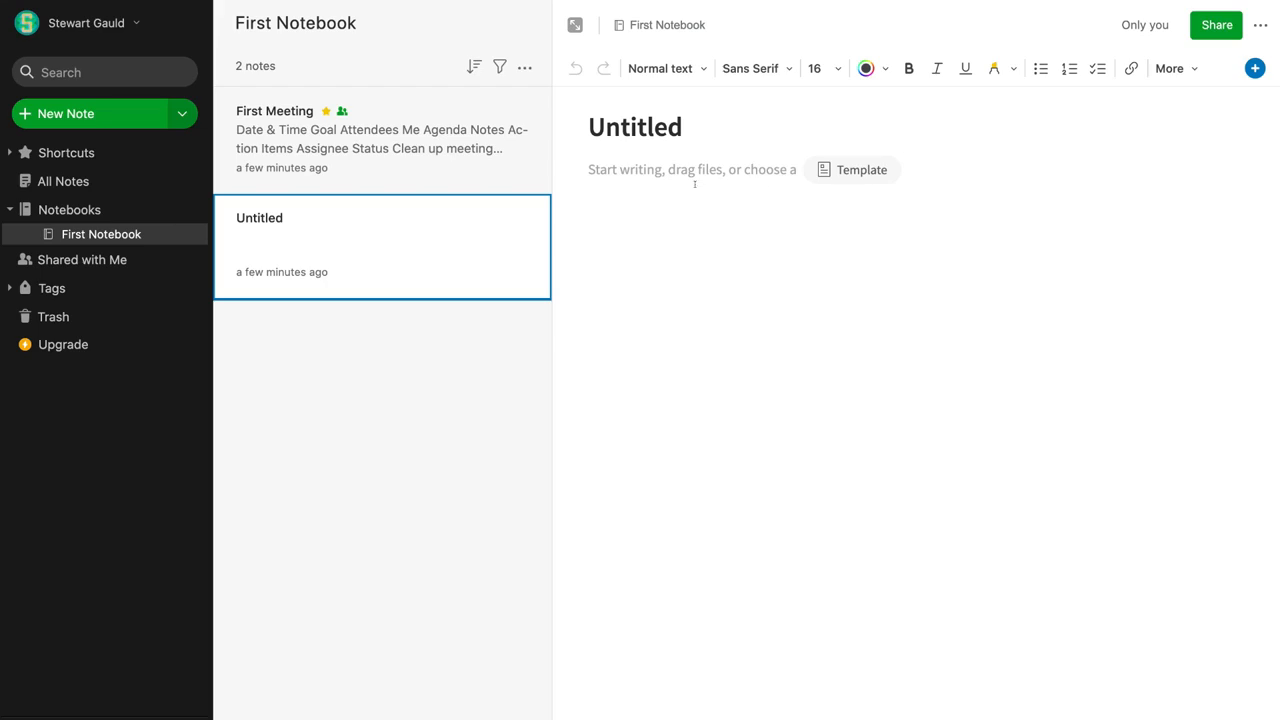
Title the Untitled note "New Note" and write a body line reading "Hi my name is" followed by the author's first name
left_click(693, 131)
type("New Note")
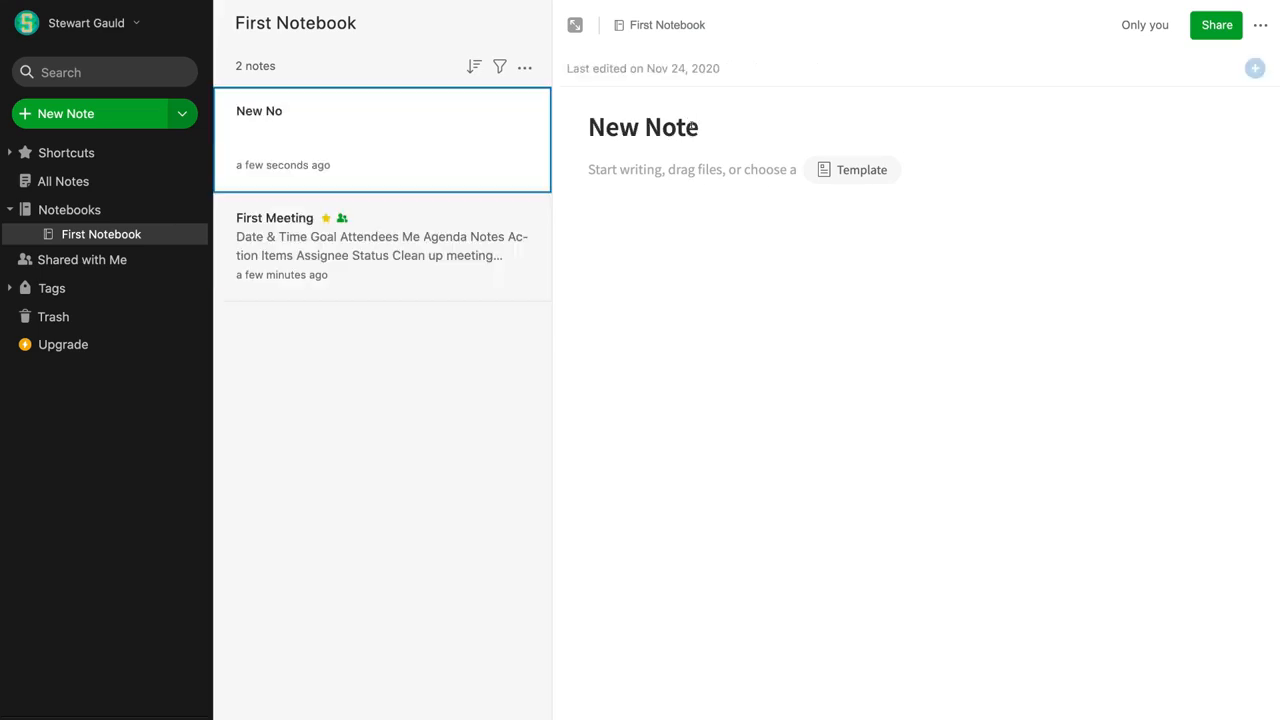
left_click(636, 169)
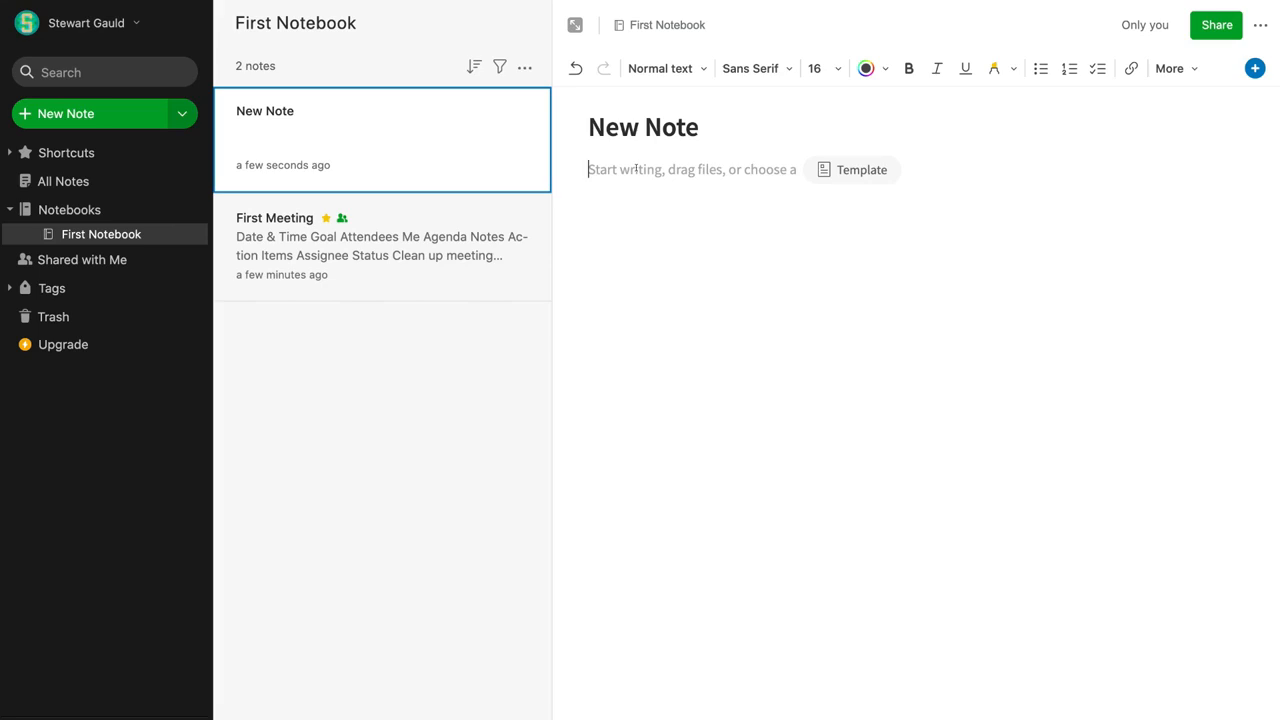
type("Hi my nam")
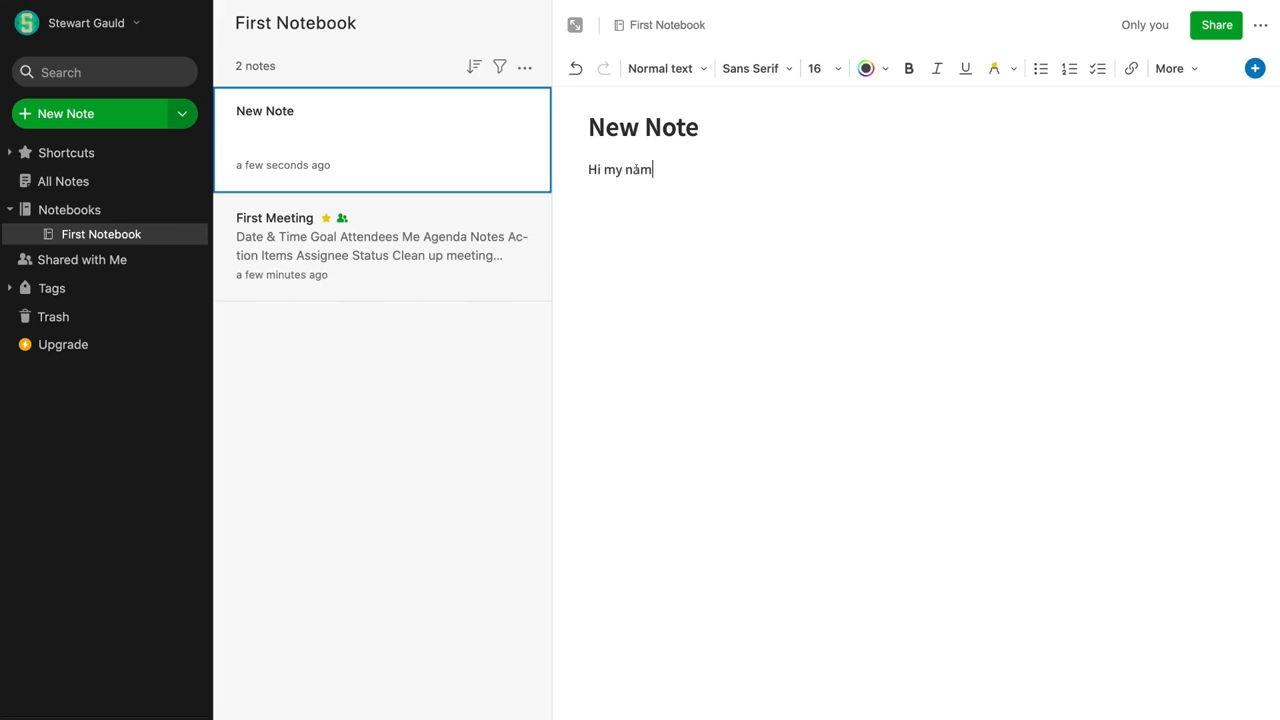
type("e is Stewart")
key("Return")
key("Return")
Look over the header styles and fonts available for the greeting line, and set its text size to 20
left_click_drag(585, 167, 717, 164)
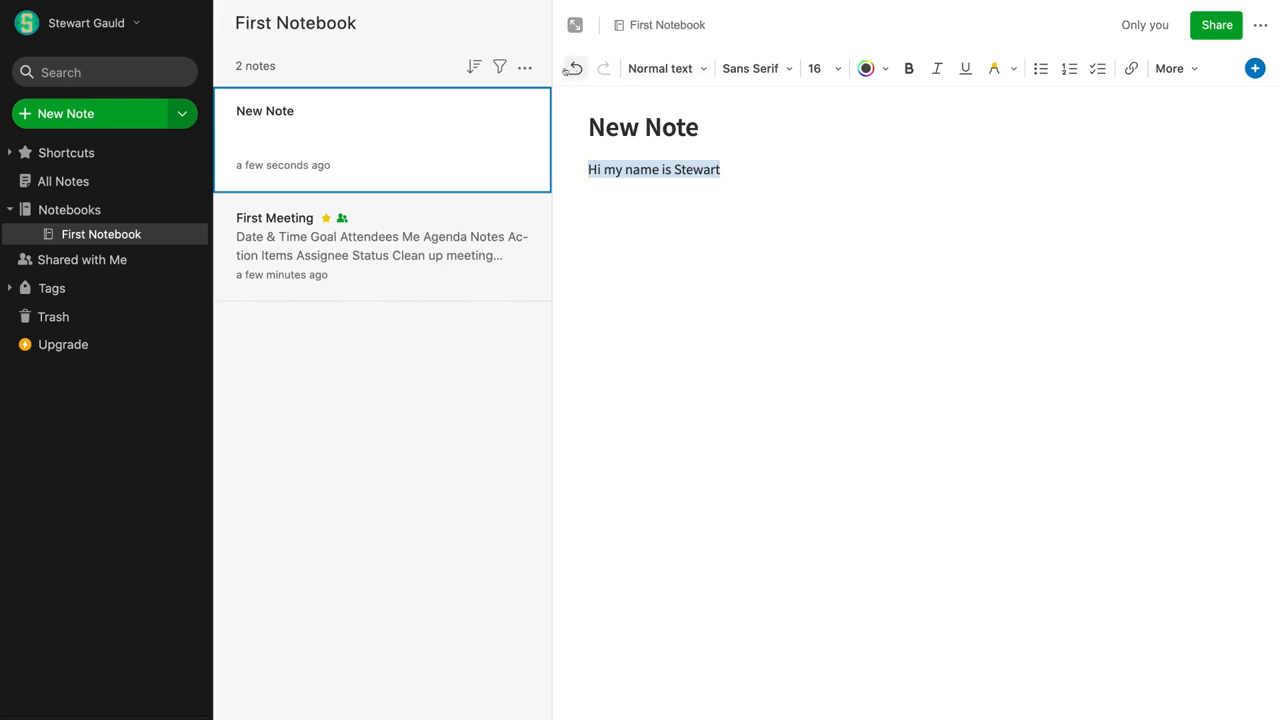
left_click(691, 63)
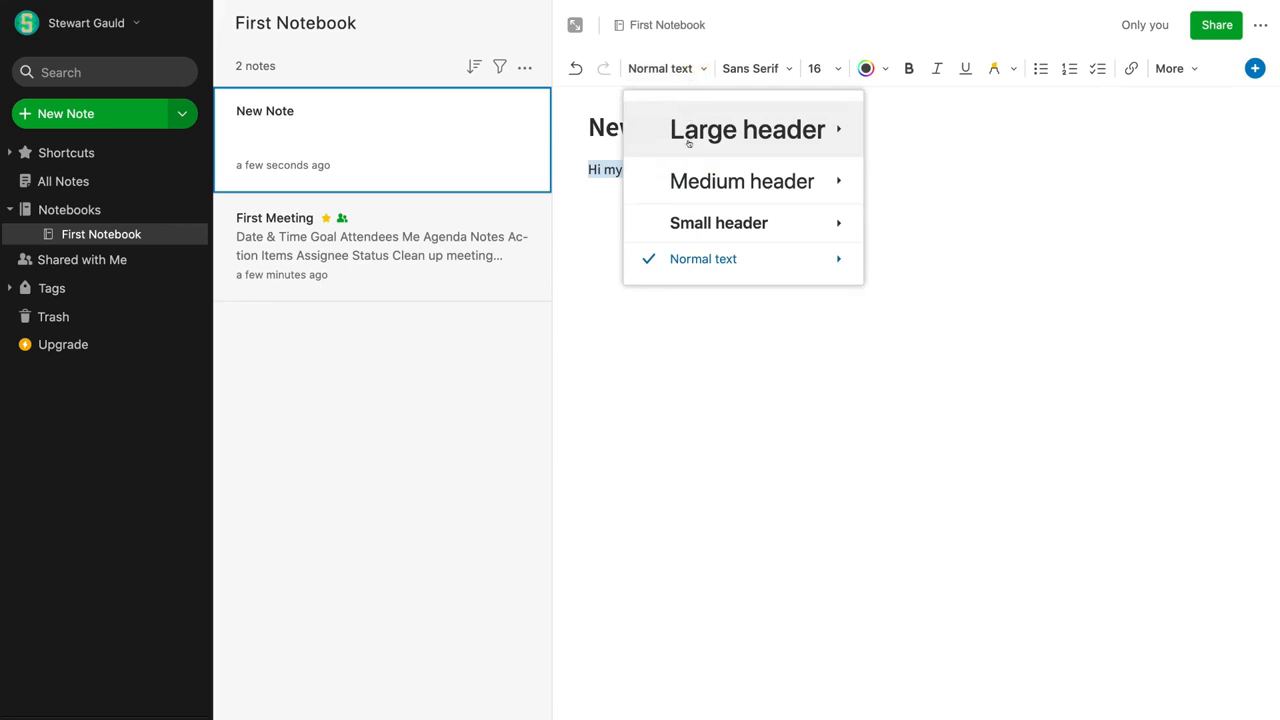
left_click(757, 70)
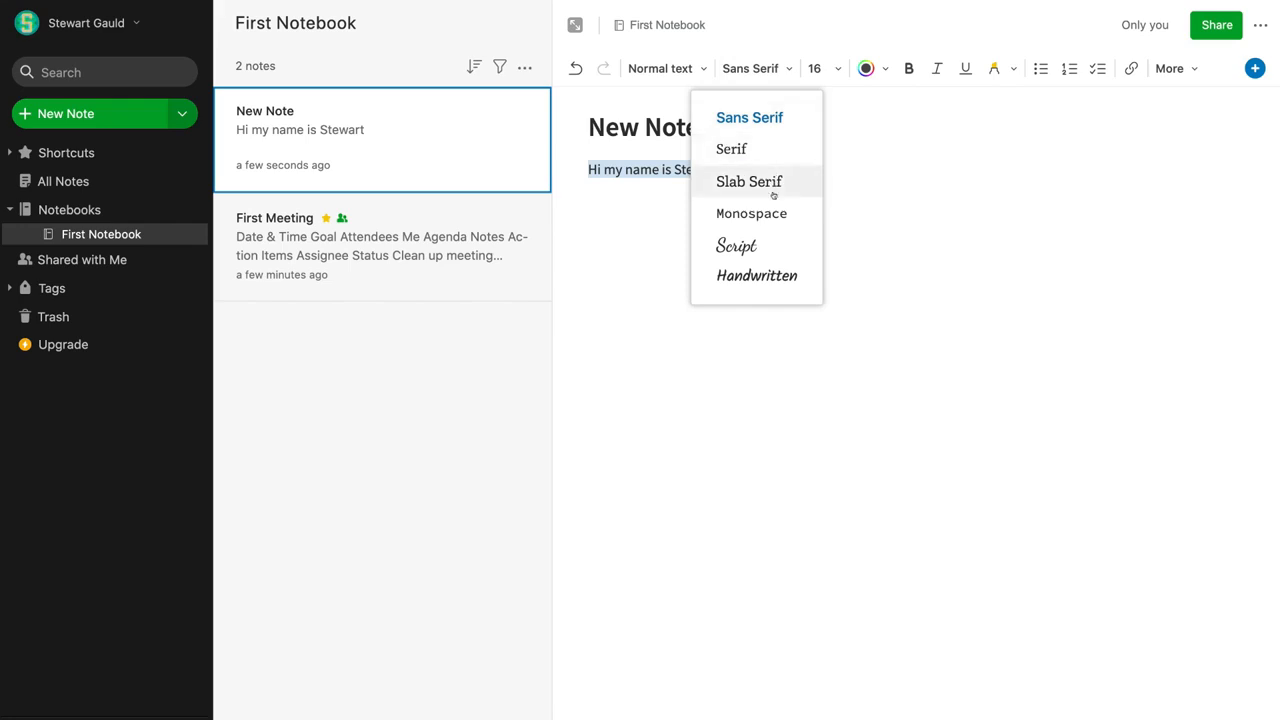
left_click(824, 70)
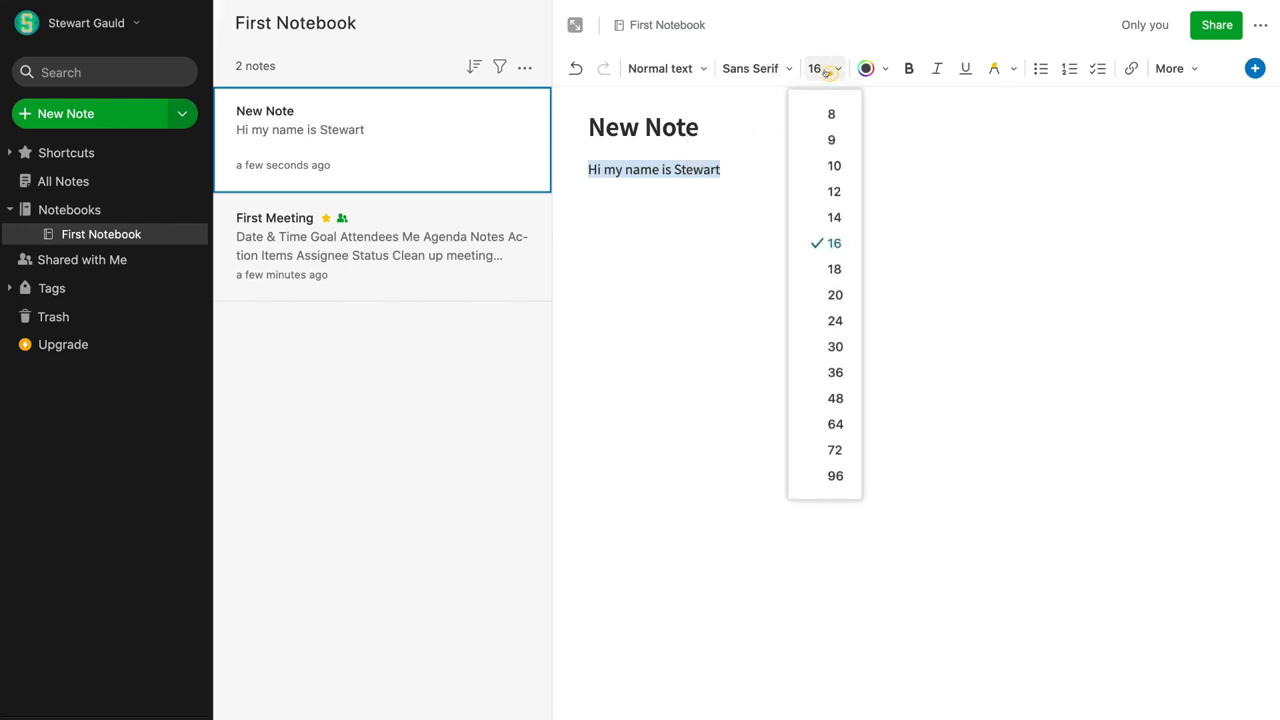
left_click(831, 291)
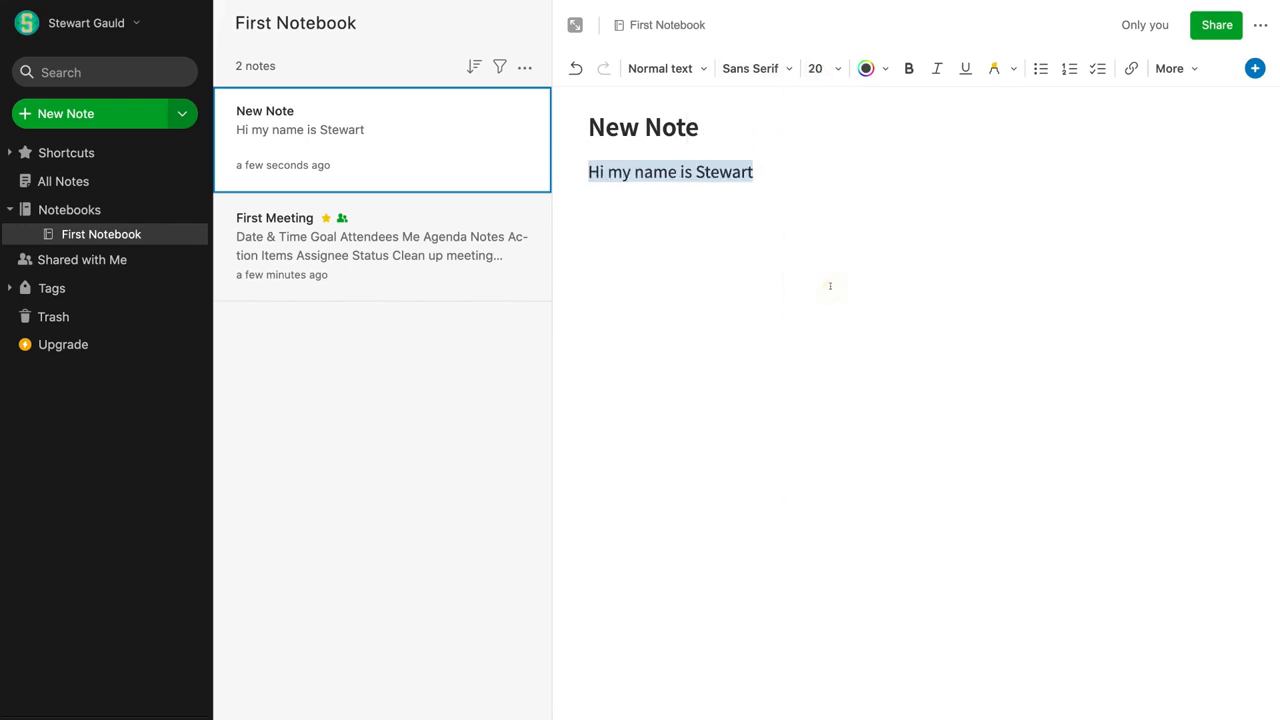
Try red as the greeting line's text colour, and settle on green
left_click(870, 68)
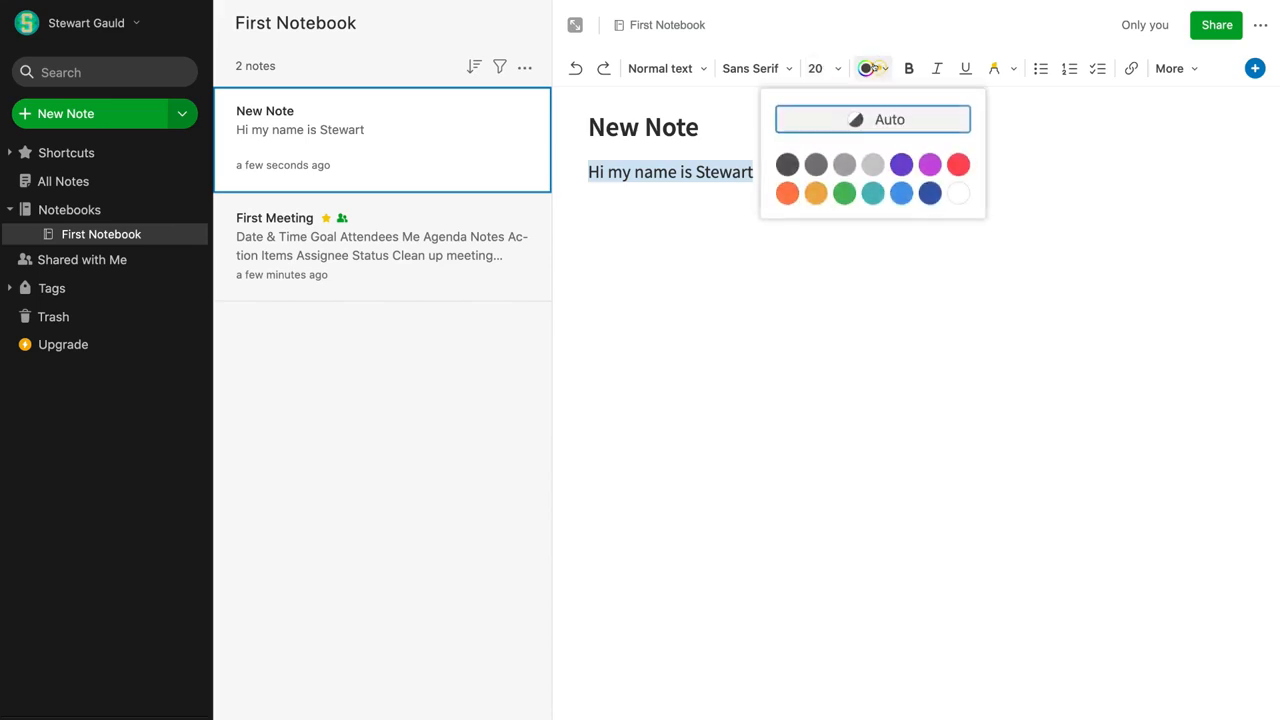
left_click(958, 163)
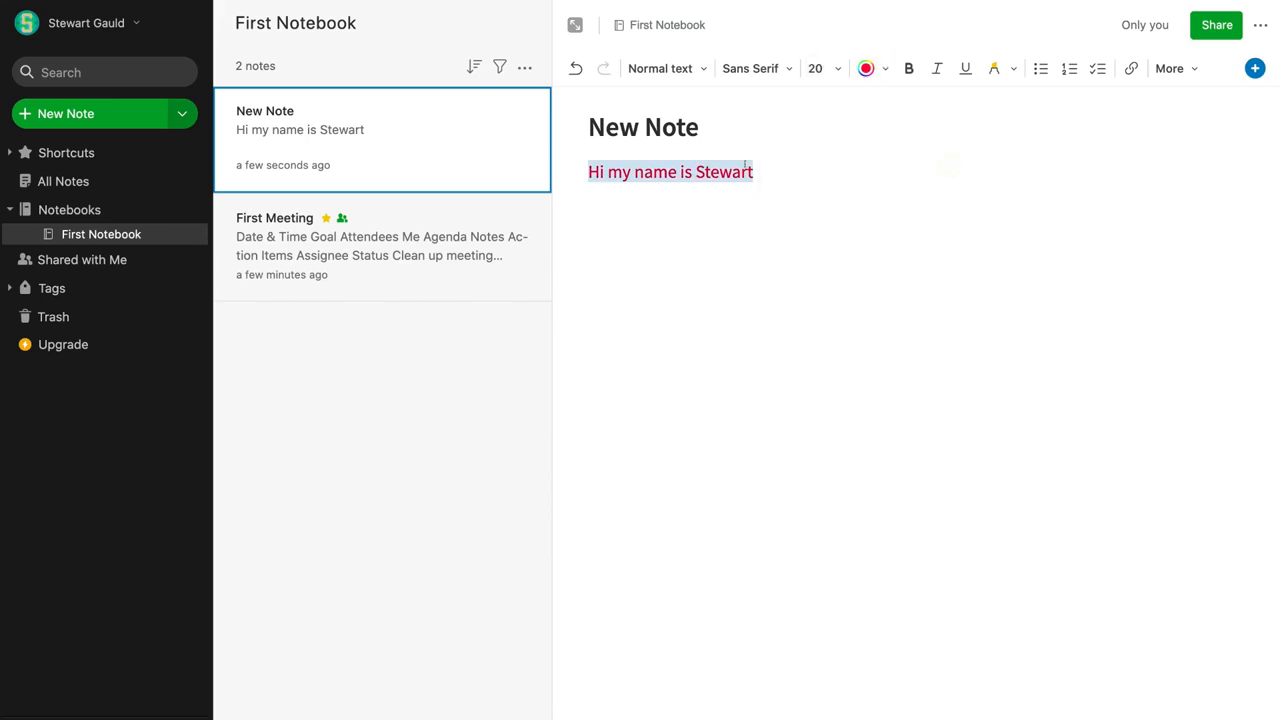
left_click(866, 68)
left_click(842, 189)
left_click(727, 208)
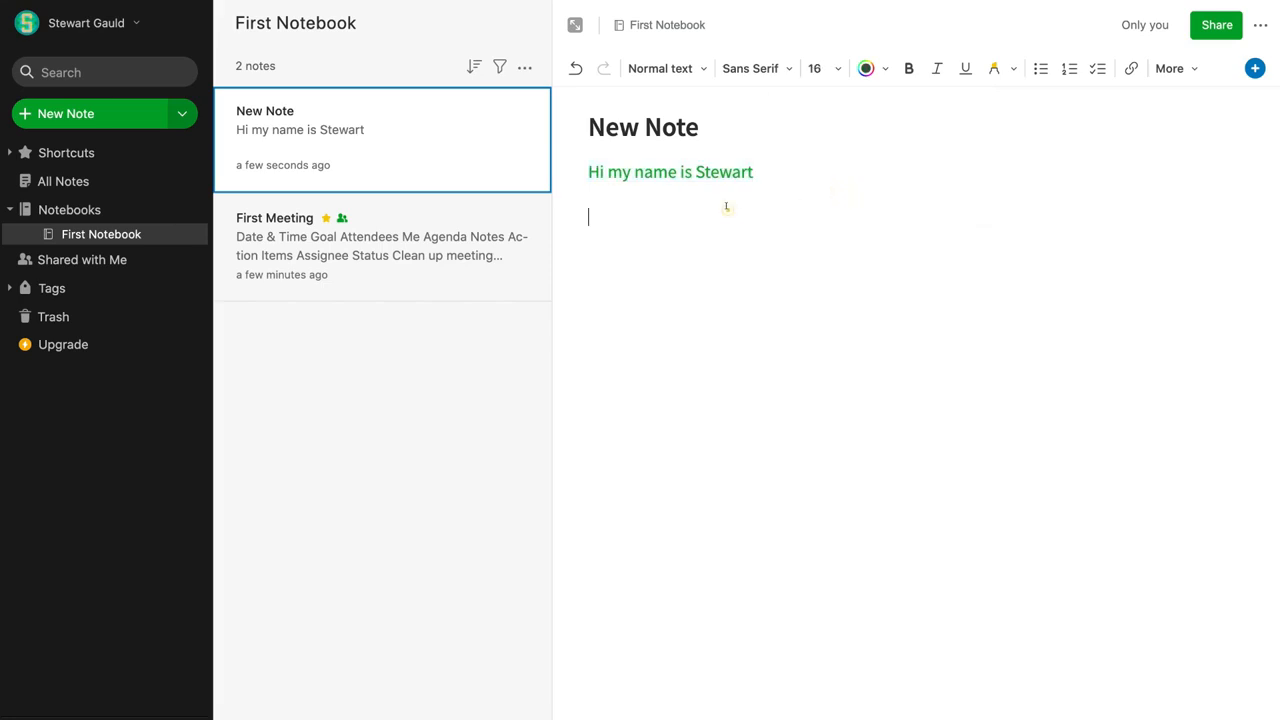
Try bold and underline on the whole greeting line, and remove both formats again
left_click(775, 168)
triple_click(728, 171)
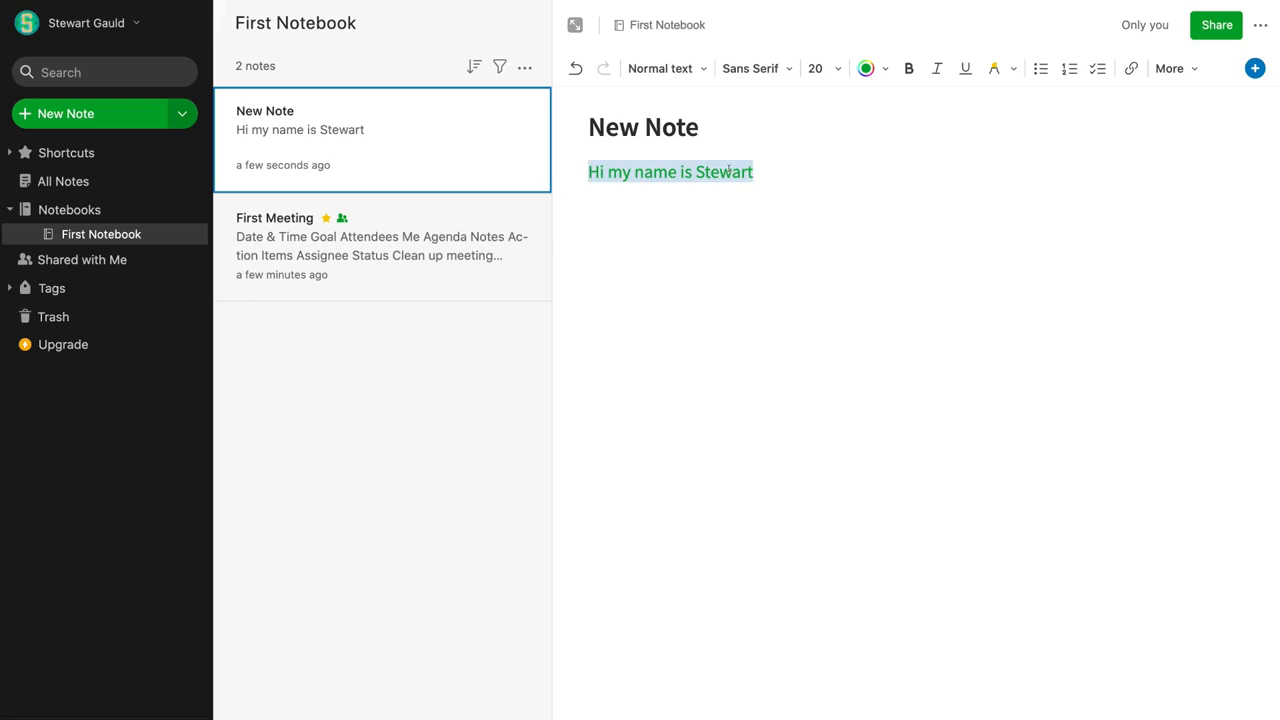
left_click(907, 67)
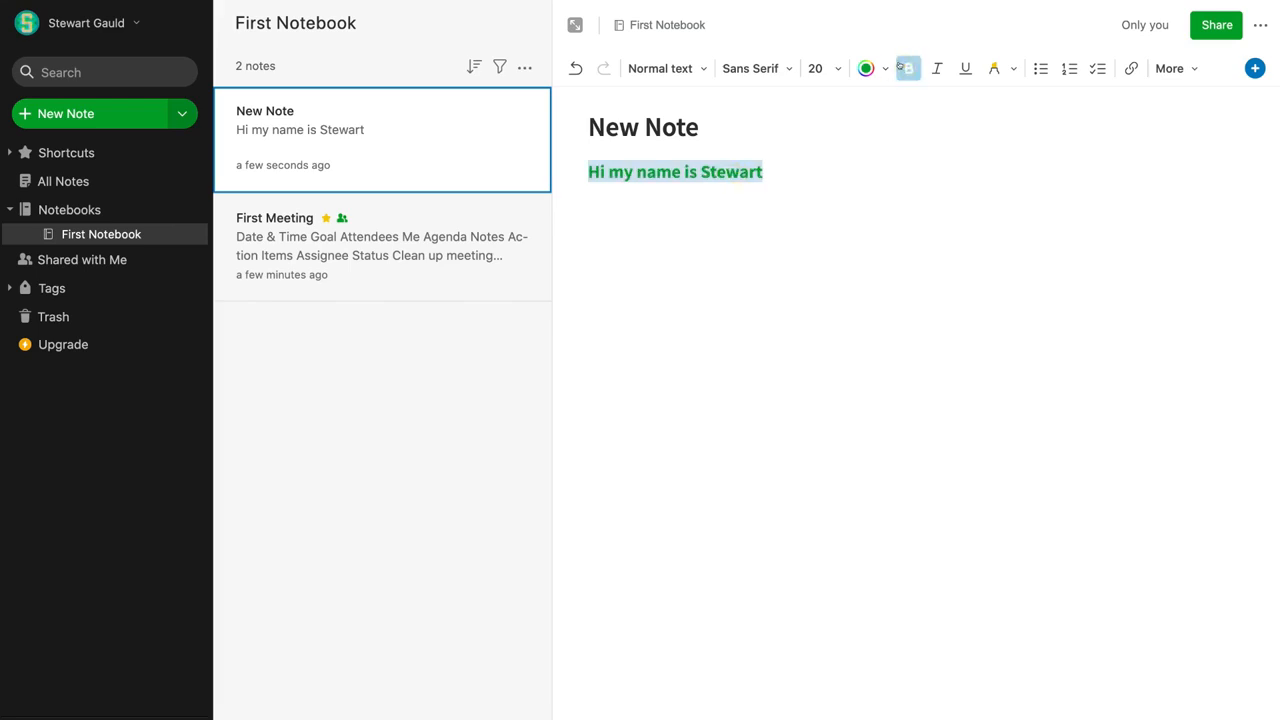
left_click(957, 68)
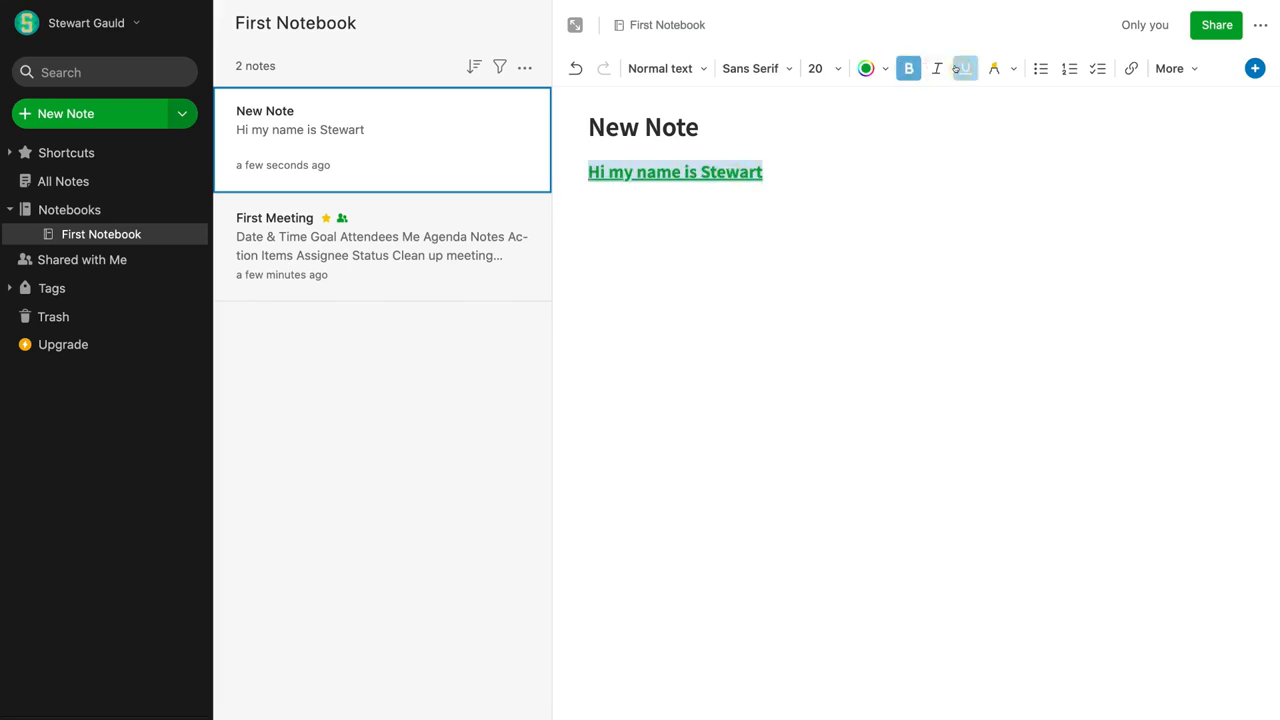
left_click(957, 68)
left_click(908, 68)
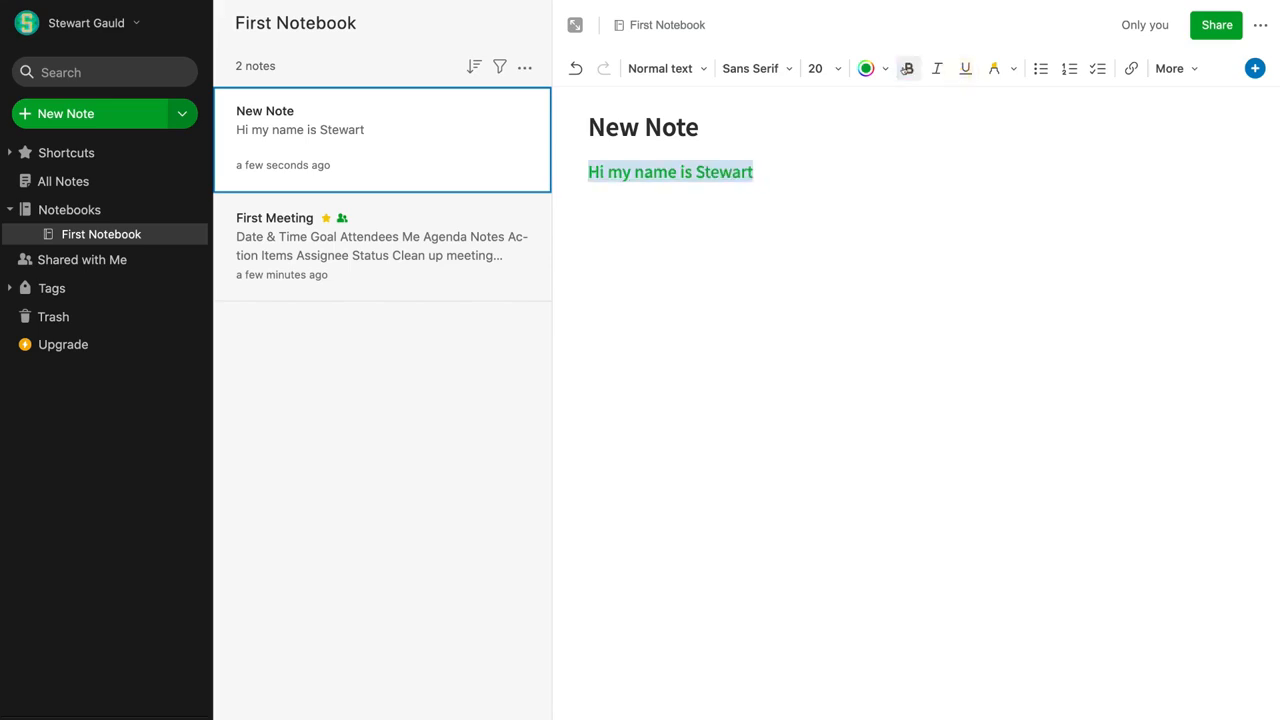
Try a green highlight on the greeting line, remove it, and look over the other highlight colours
left_click(1000, 68)
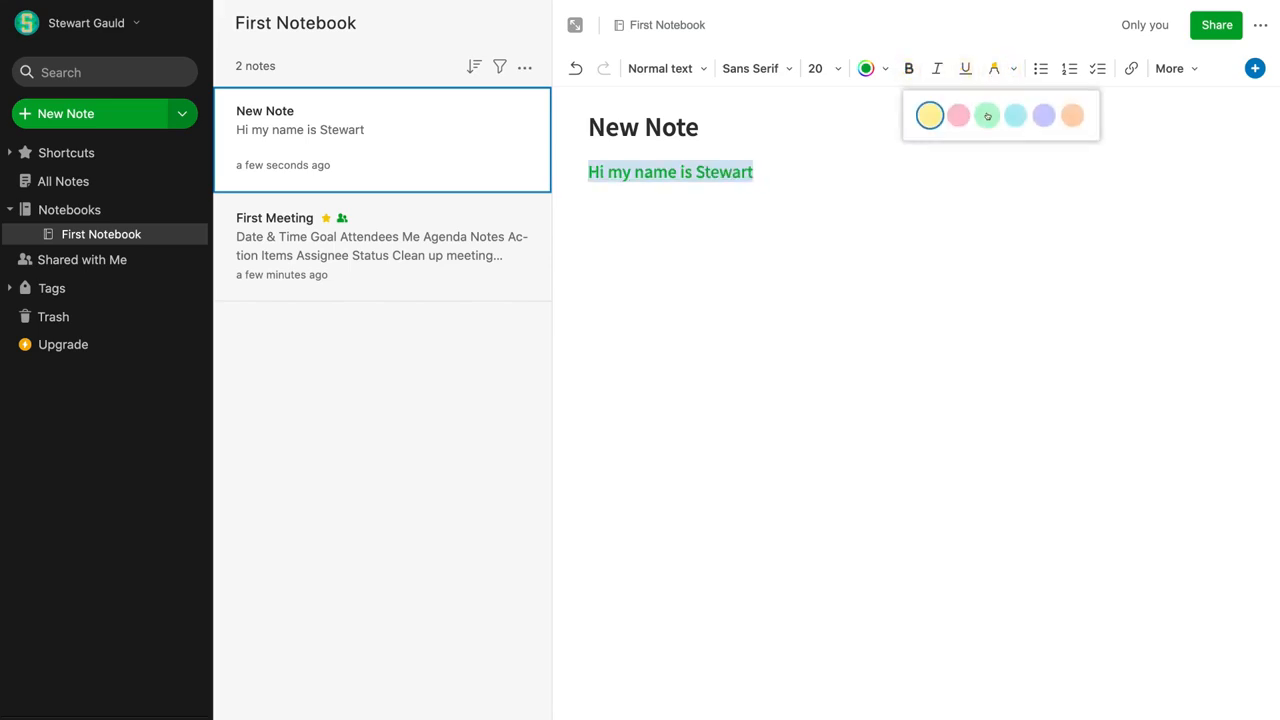
left_click(987, 113)
left_click(855, 219)
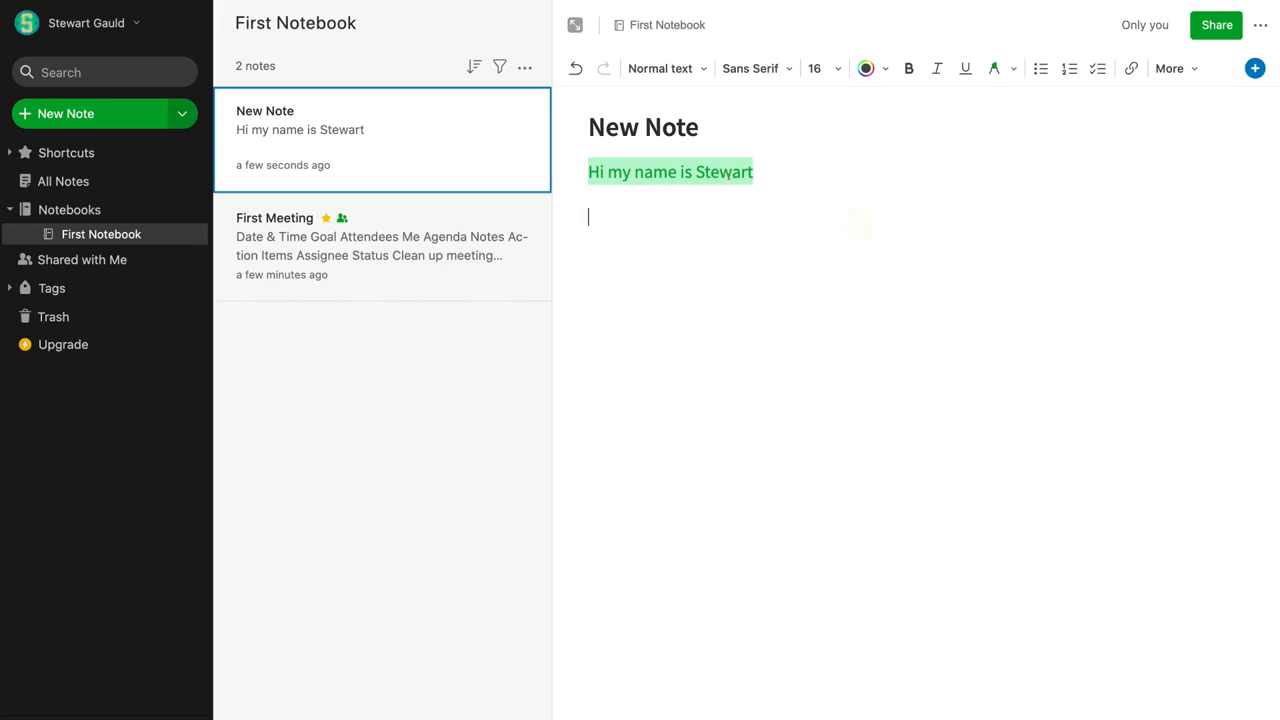
triple_click(739, 170)
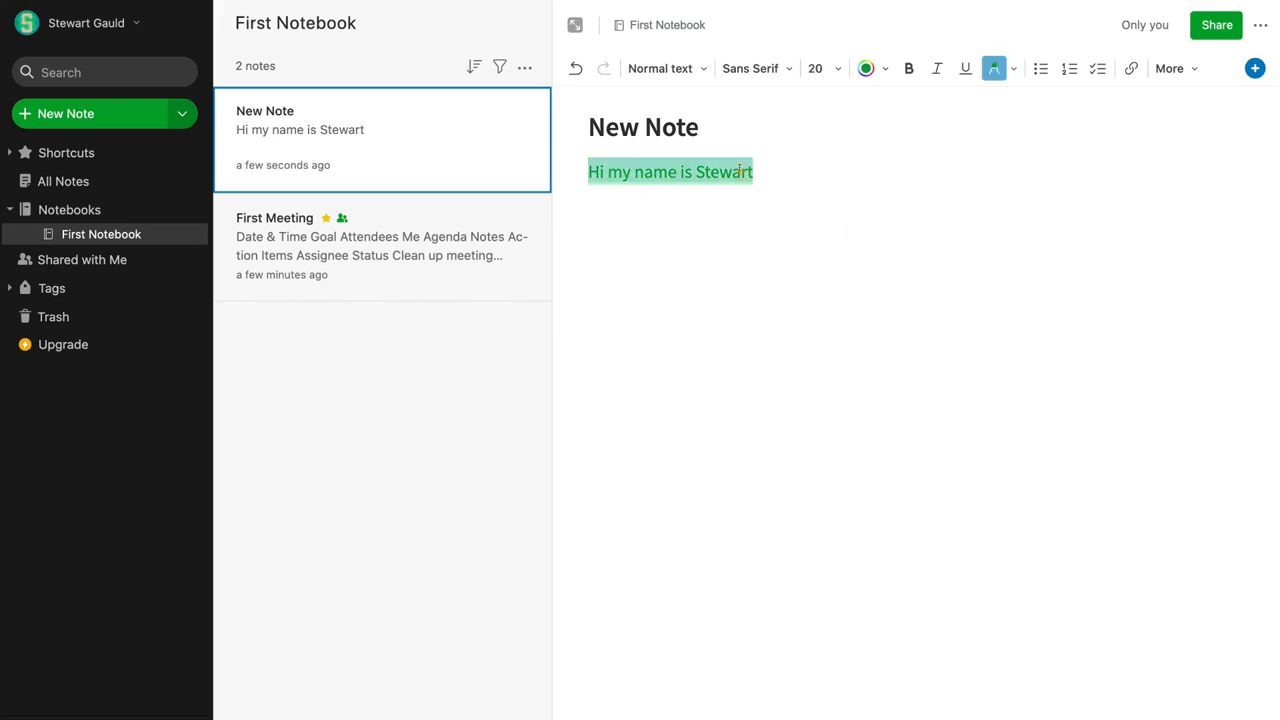
left_click(993, 68)
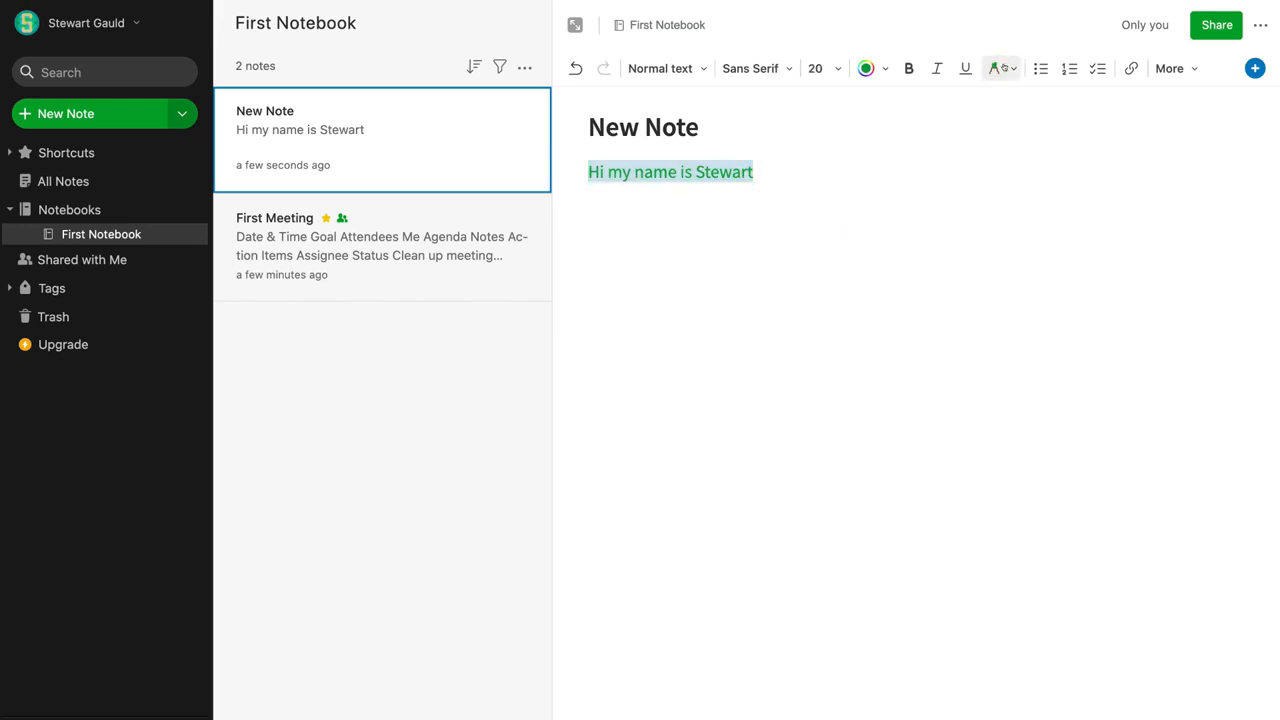
left_click(1012, 68)
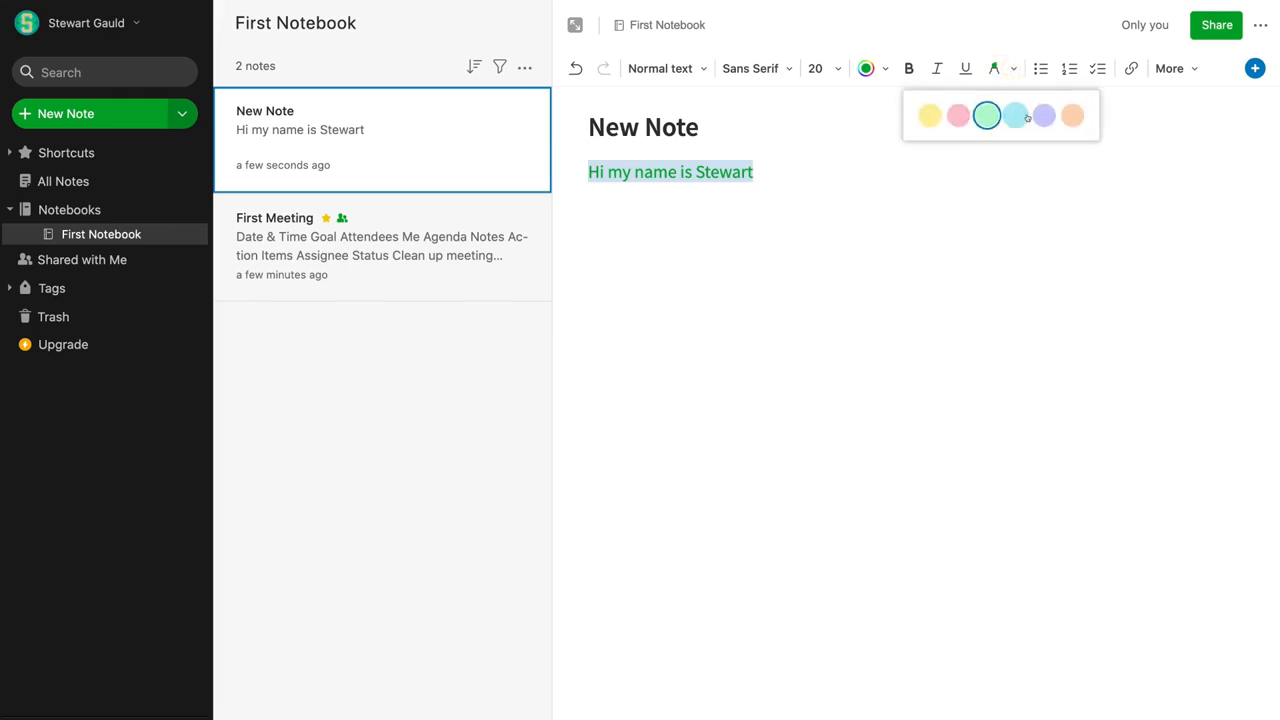
left_click(963, 189)
Try bulleted and numbered list formats on the greeting line, make it a checklist item, and test ticking and unticking its checkbox
triple_click(709, 172)
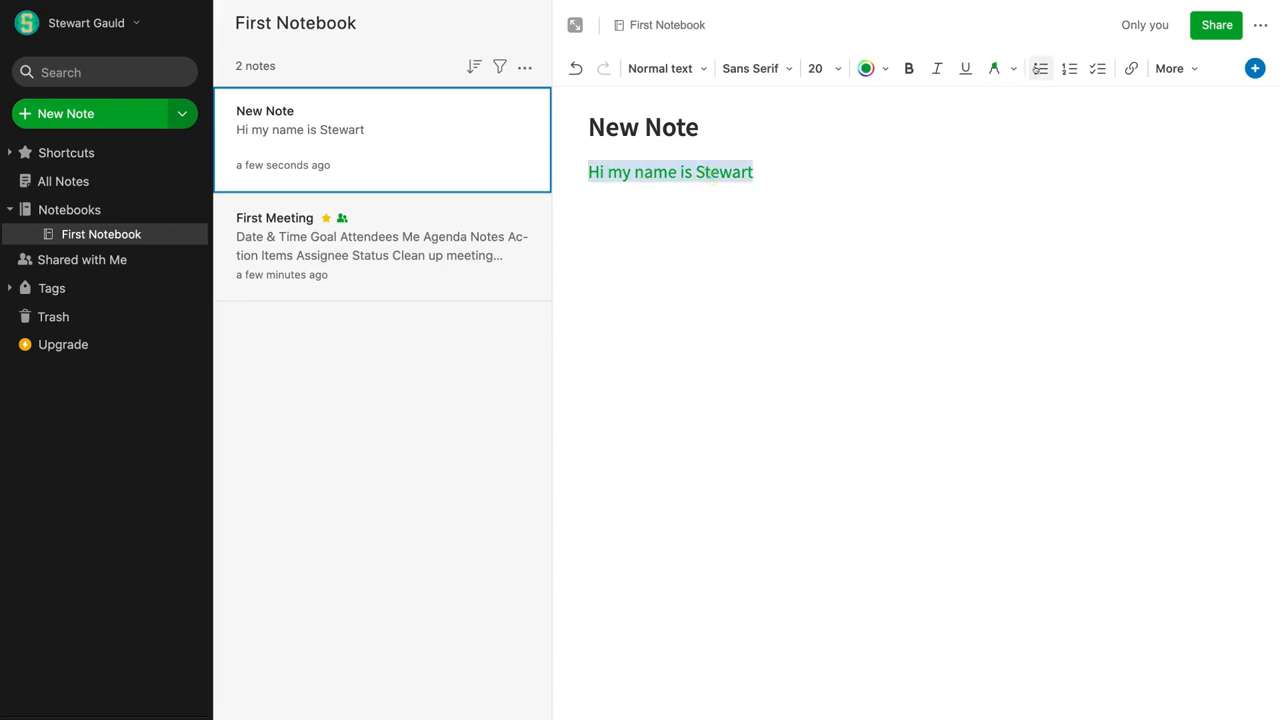
left_click(1039, 68)
left_click(1068, 68)
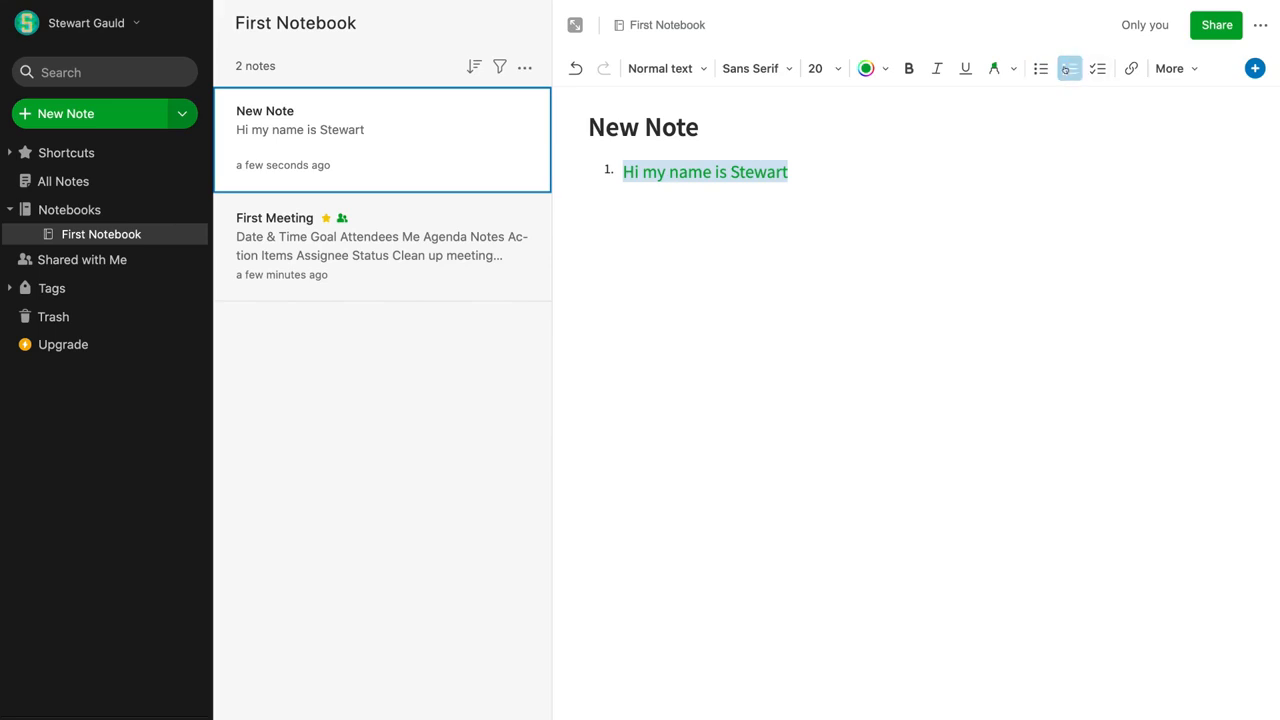
left_click(1090, 69)
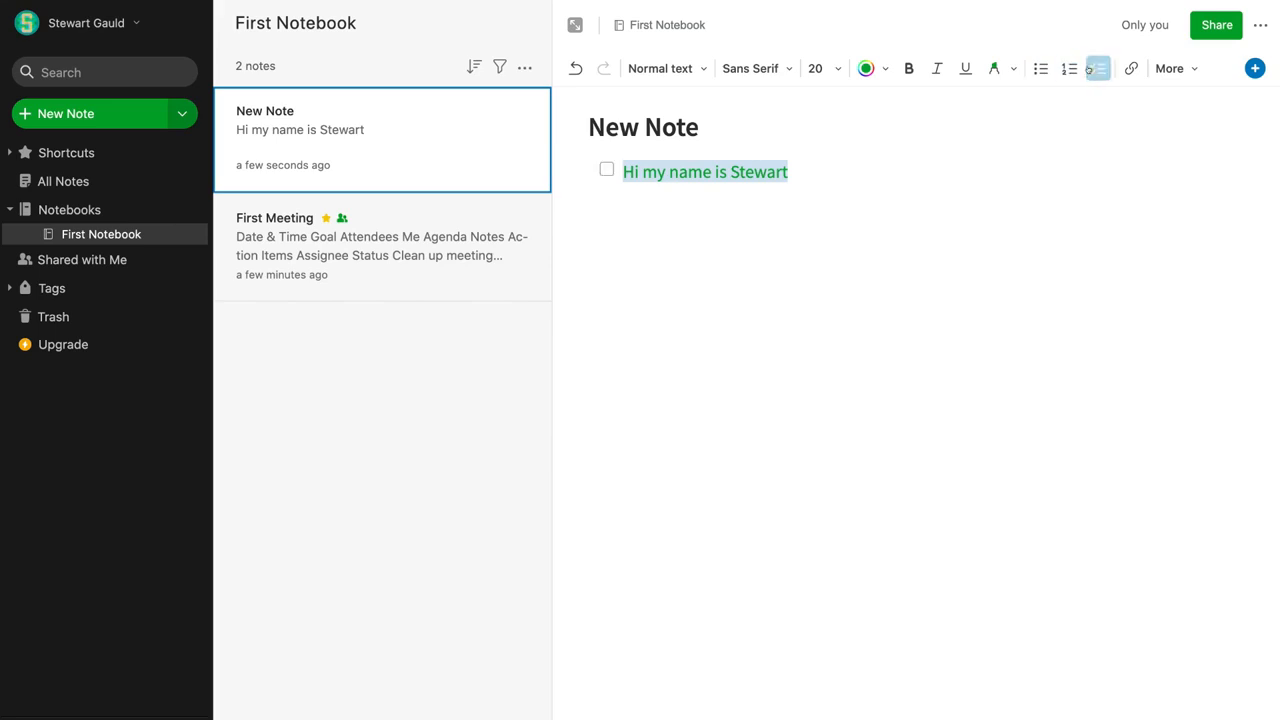
left_click(605, 169)
left_click(605, 169)
left_click(694, 194)
Add the line "New Business ideas" below the checklist item and format it as a Medium header
left_click(641, 222)
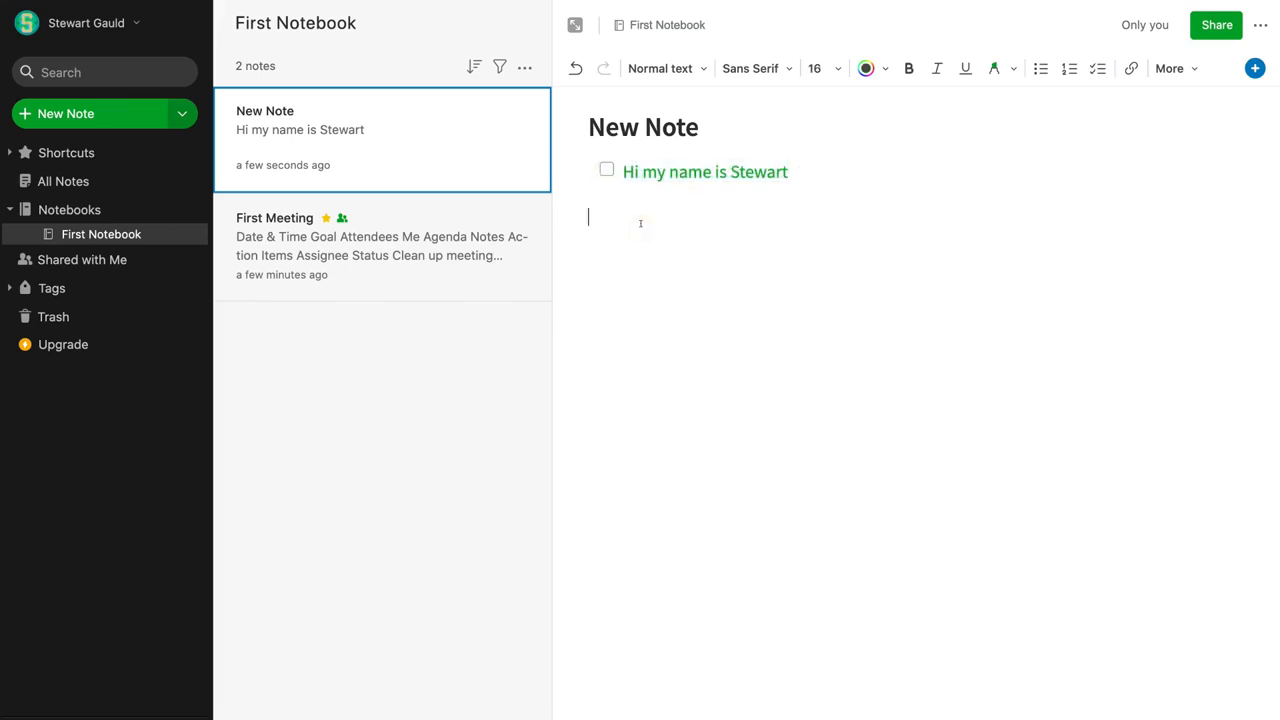
type("New Business ideas")
triple_click(631, 222)
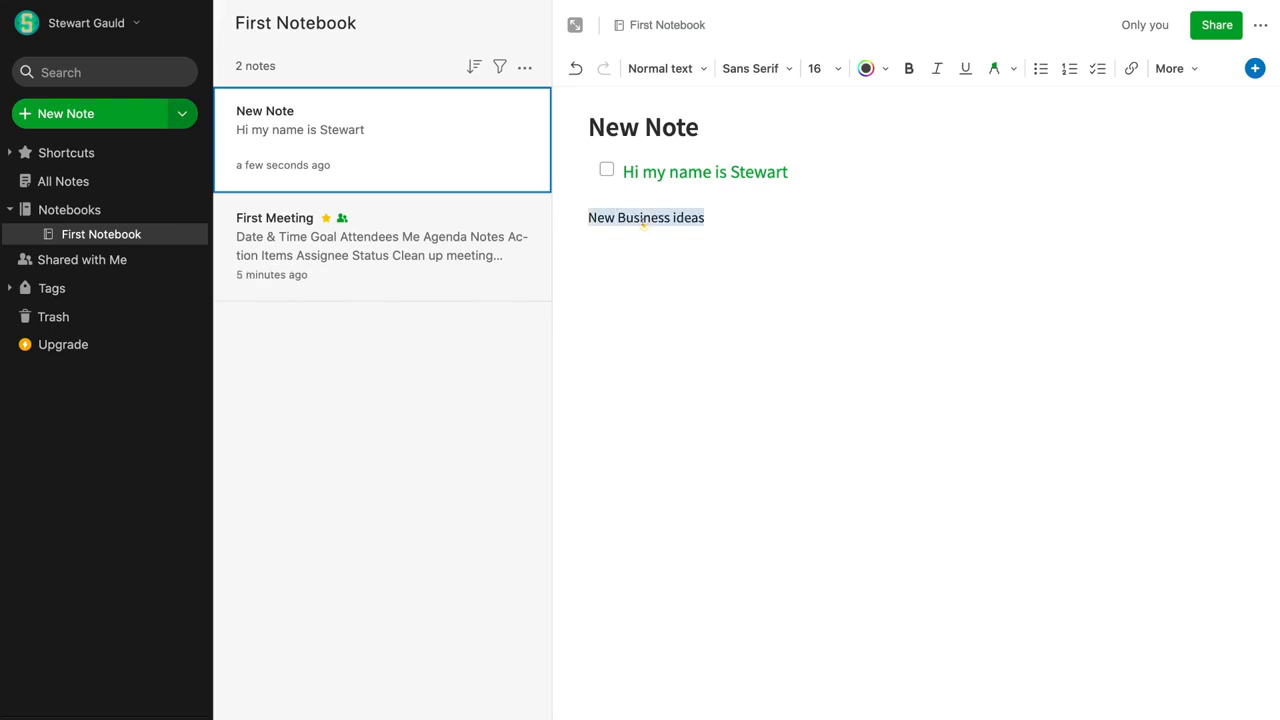
left_click(688, 68)
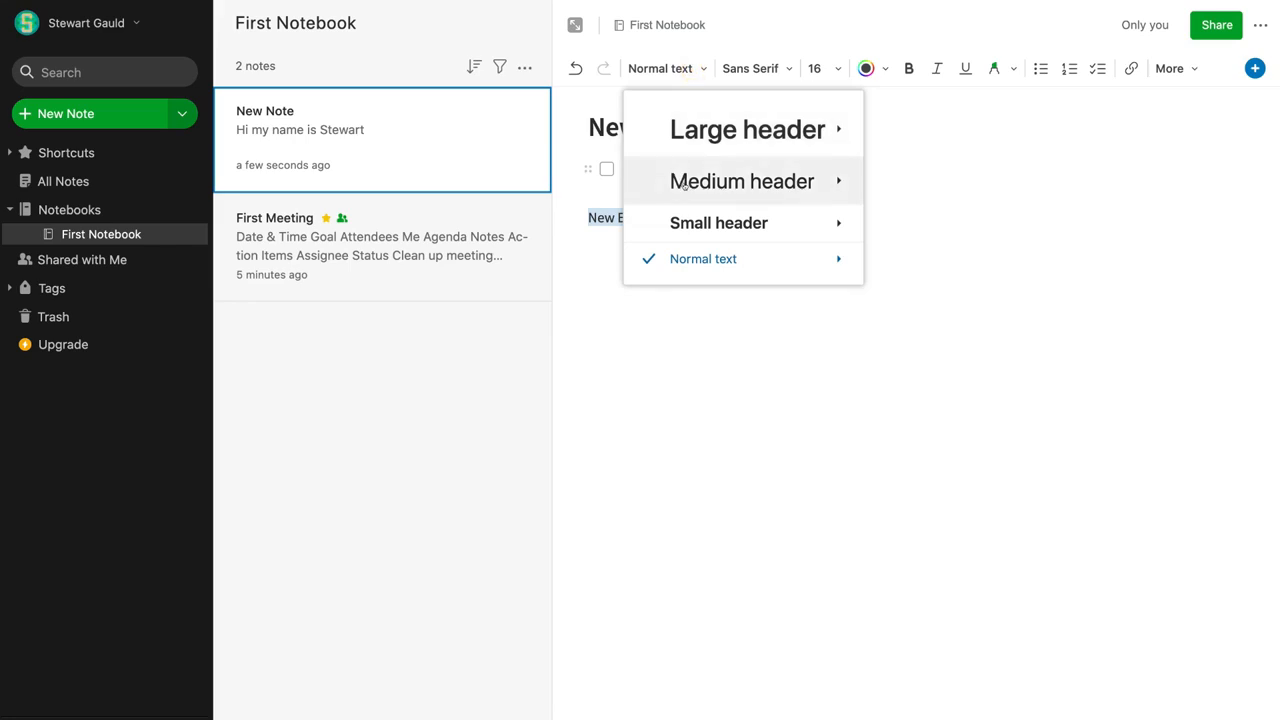
left_click(686, 183)
Below the header, add the separate lines "Marketing business", "Start a roofing company", "Digital consultancy" and "Graphic design business"
left_click(718, 289)
key("Return")
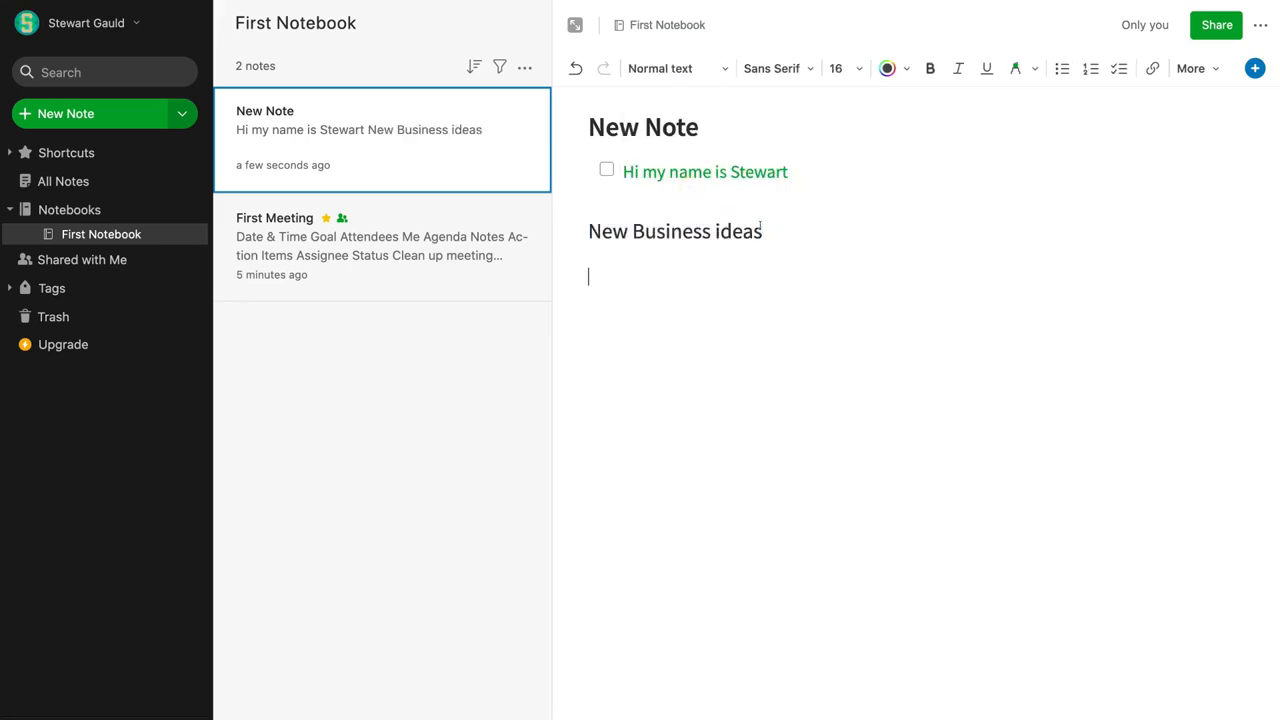
type("Marketing business Start a roofing company Digital consultancy  Graphic design business")
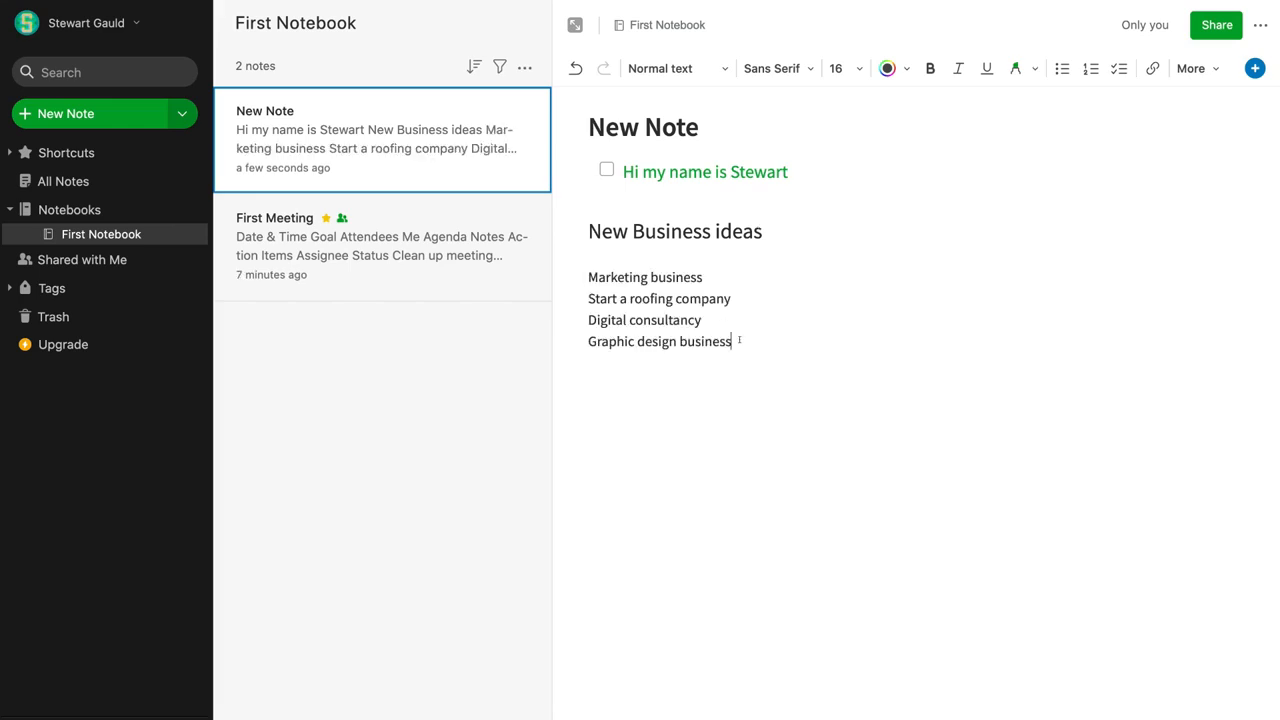
Turn the four business idea lines into a bulleted list, and try undoing and redoing that change
left_click_drag(734, 341, 582, 277)
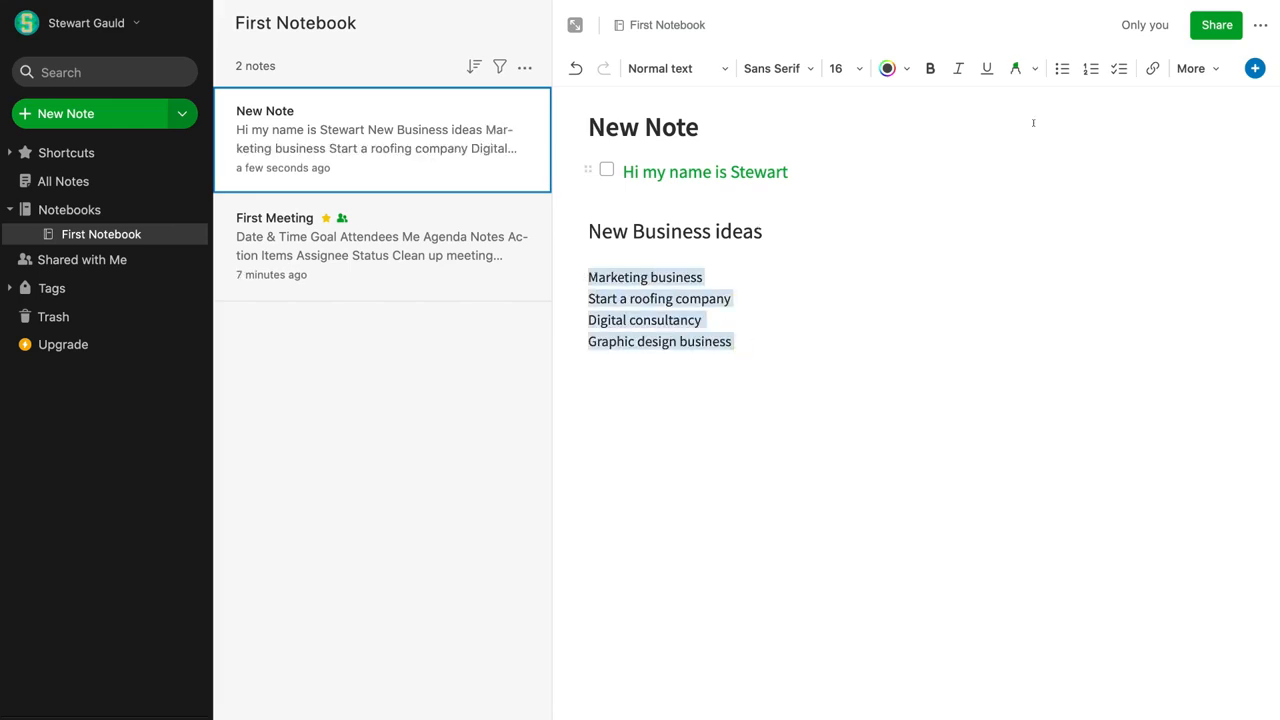
left_click(1062, 68)
left_click(879, 375)
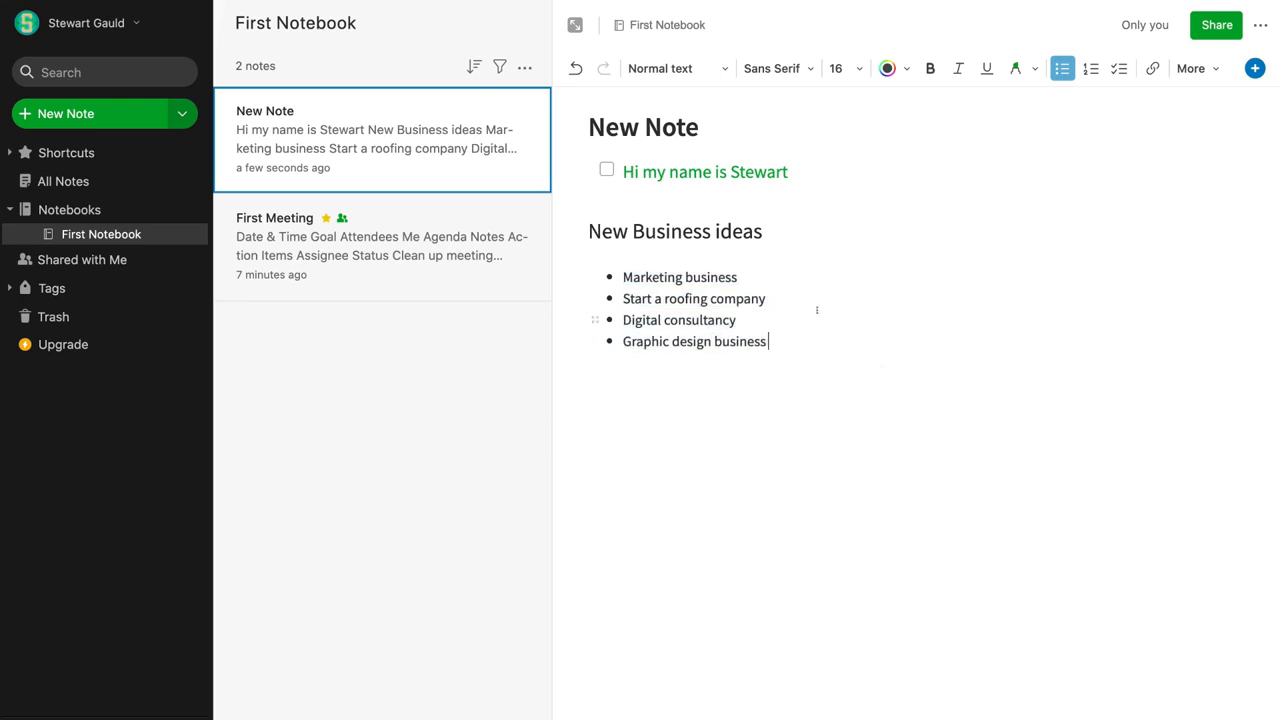
left_click(574, 68)
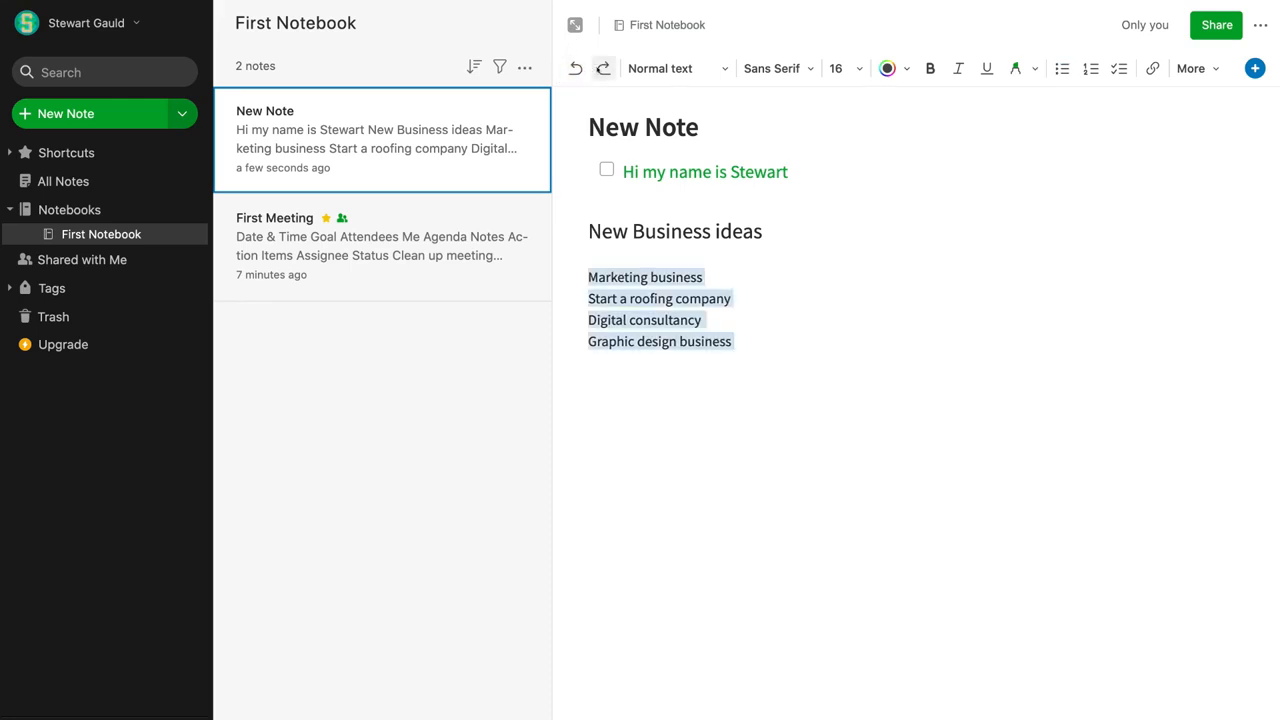
left_click(601, 68)
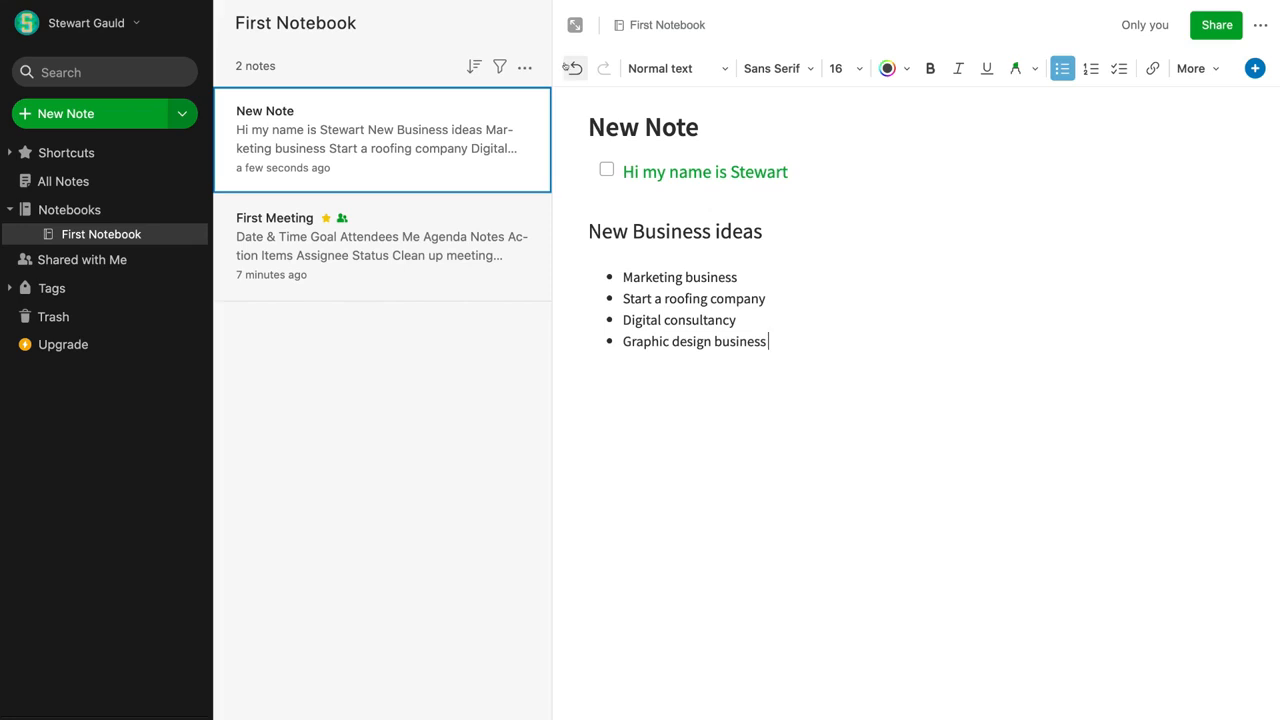
Link the "Marketing business" bullet text to ads.google.com
left_click(784, 230)
left_click_drag(738, 276, 622, 277)
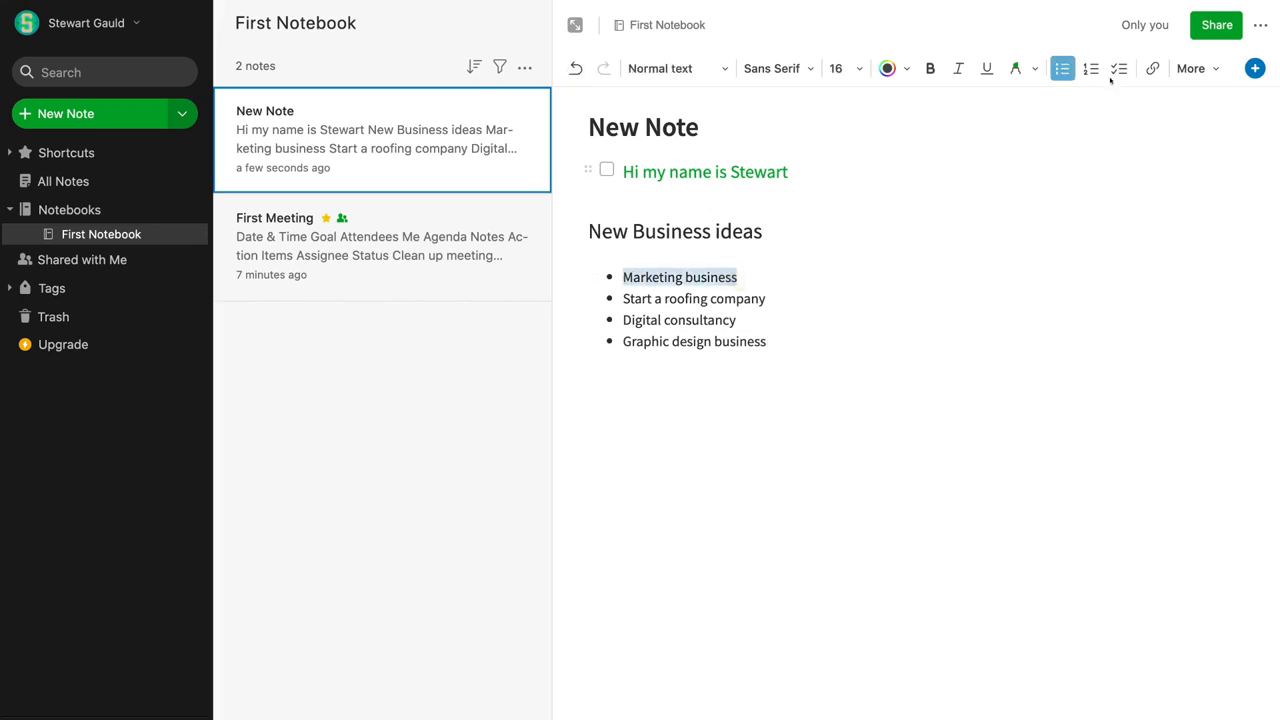
left_click(1152, 68)
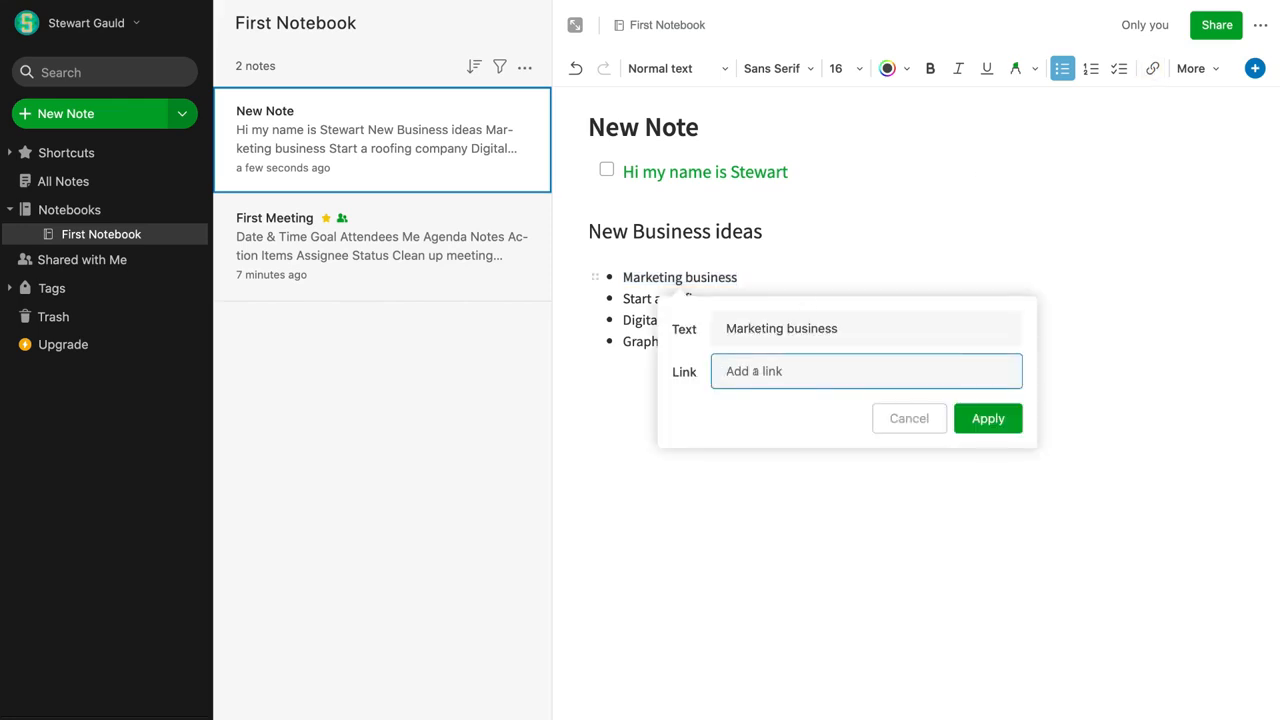
type("ads.google.com")
left_click(980, 418)
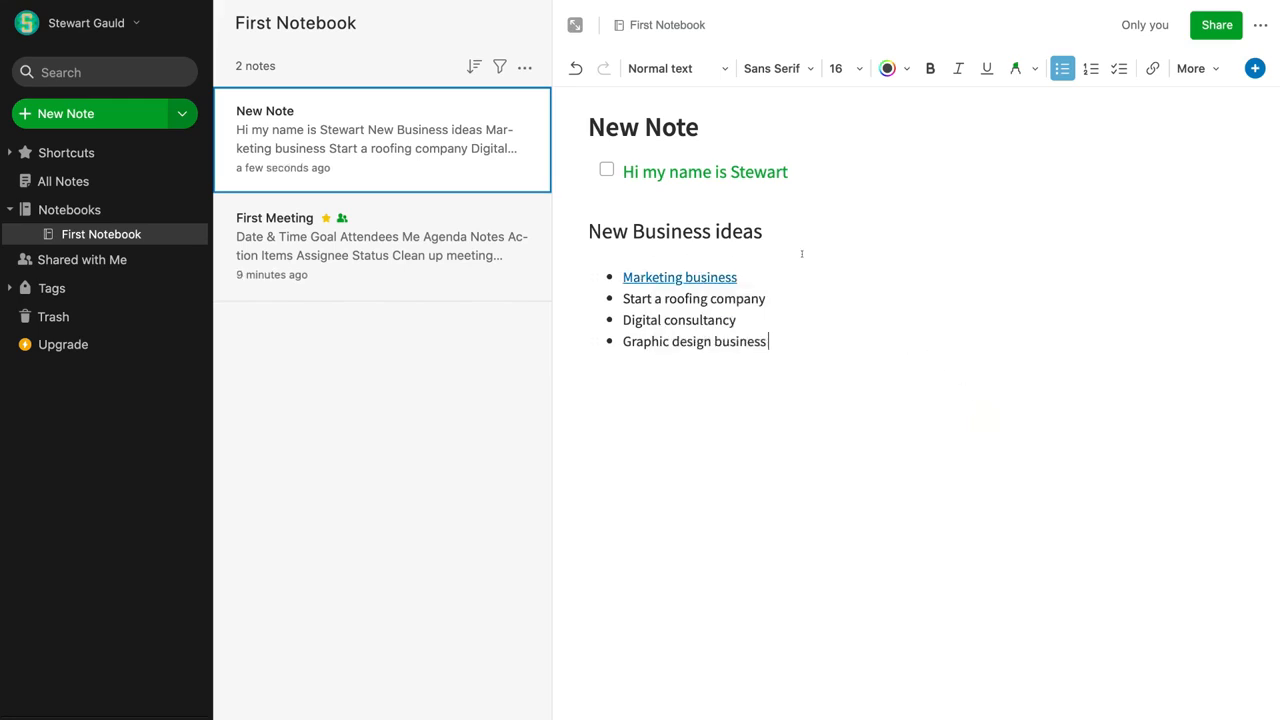
Insert a two-by-two table below the "New Business ideas" header, with a blank line between header and table
left_click(1207, 69)
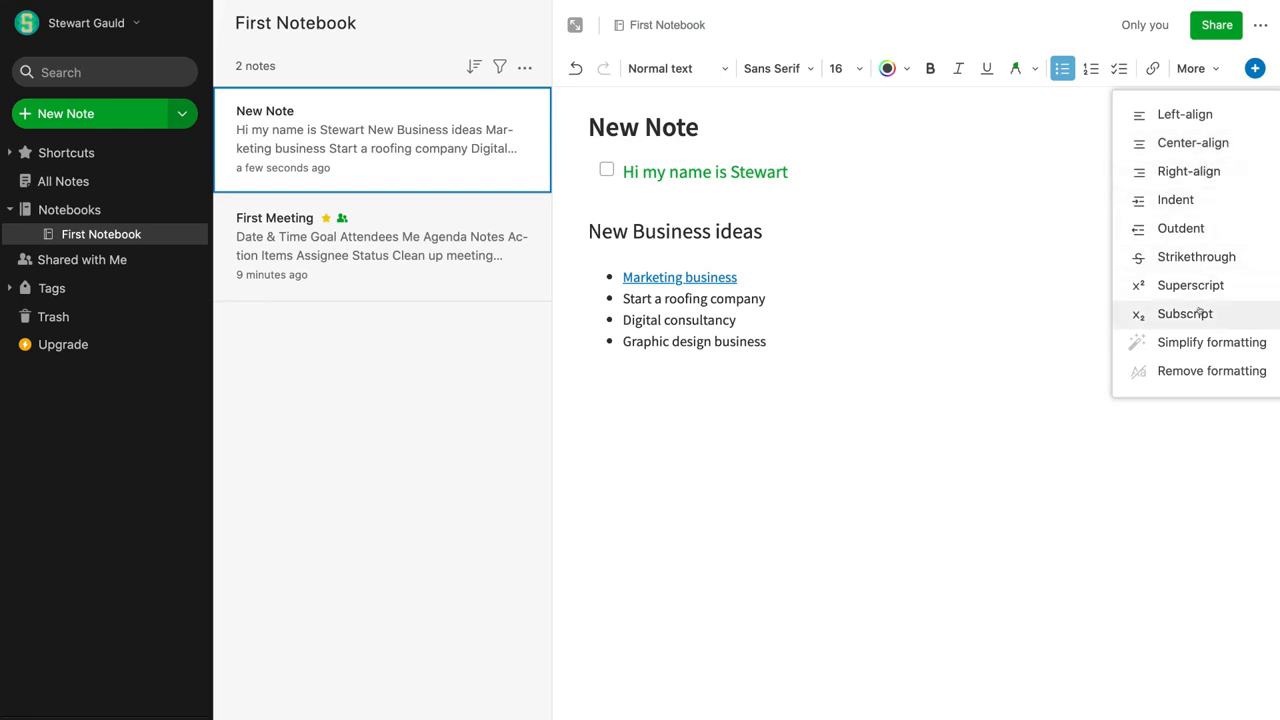
left_click(1095, 231)
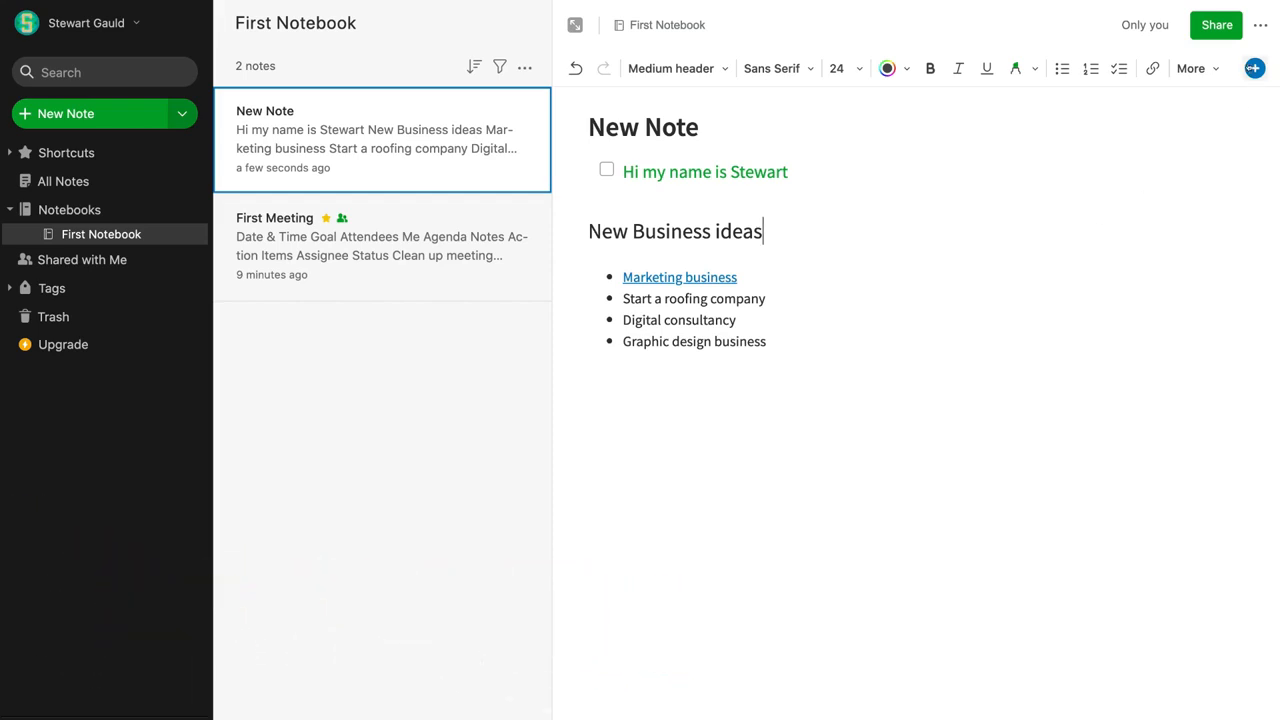
left_click(1254, 68)
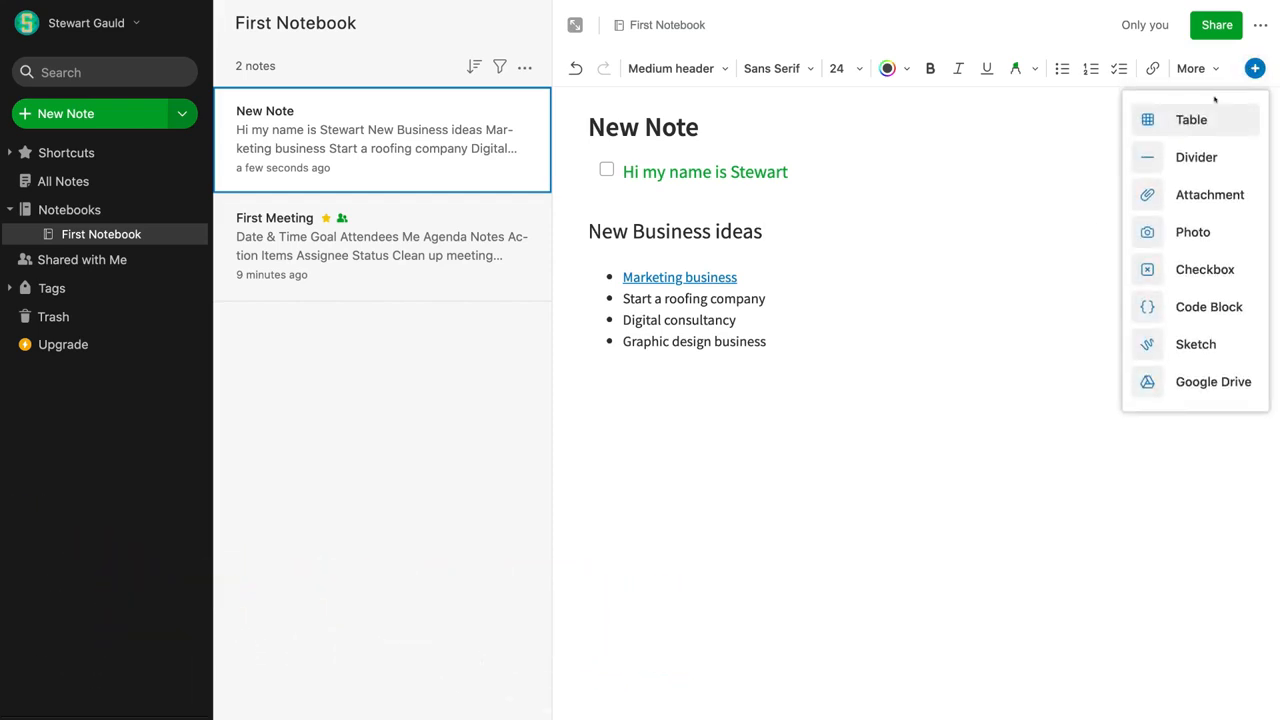
left_click(1199, 130)
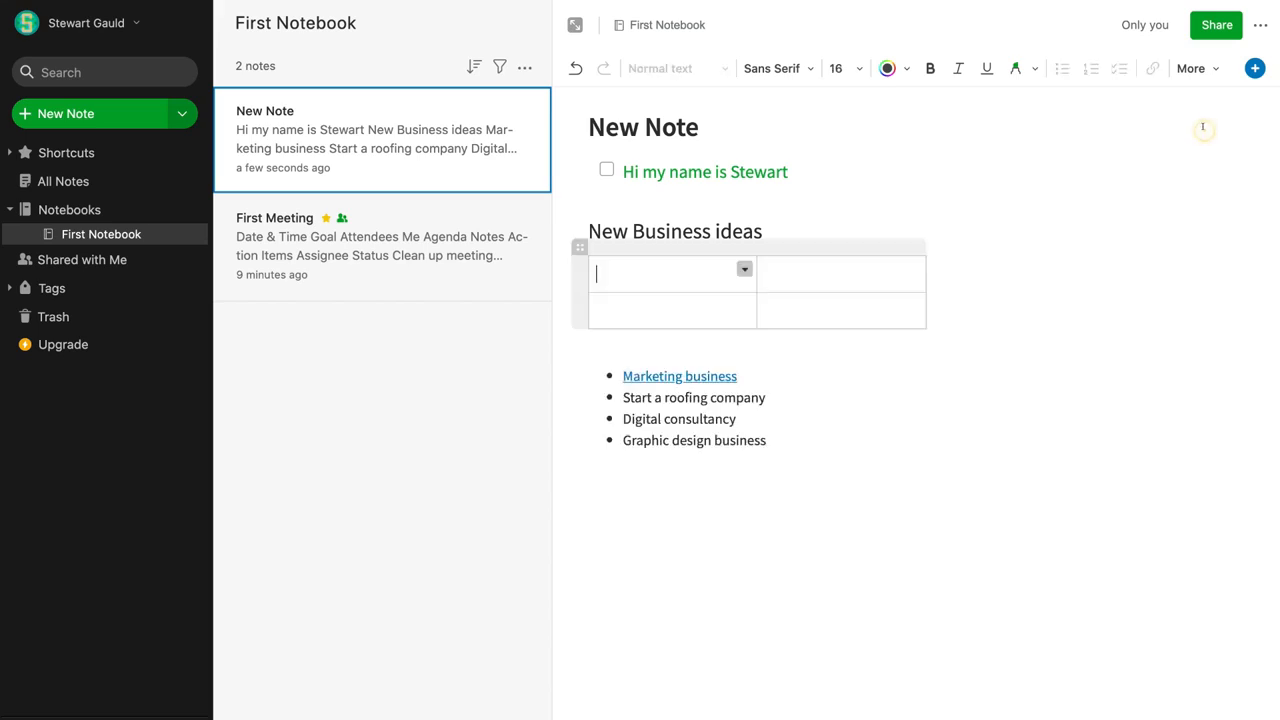
left_click(778, 228)
key("Return")
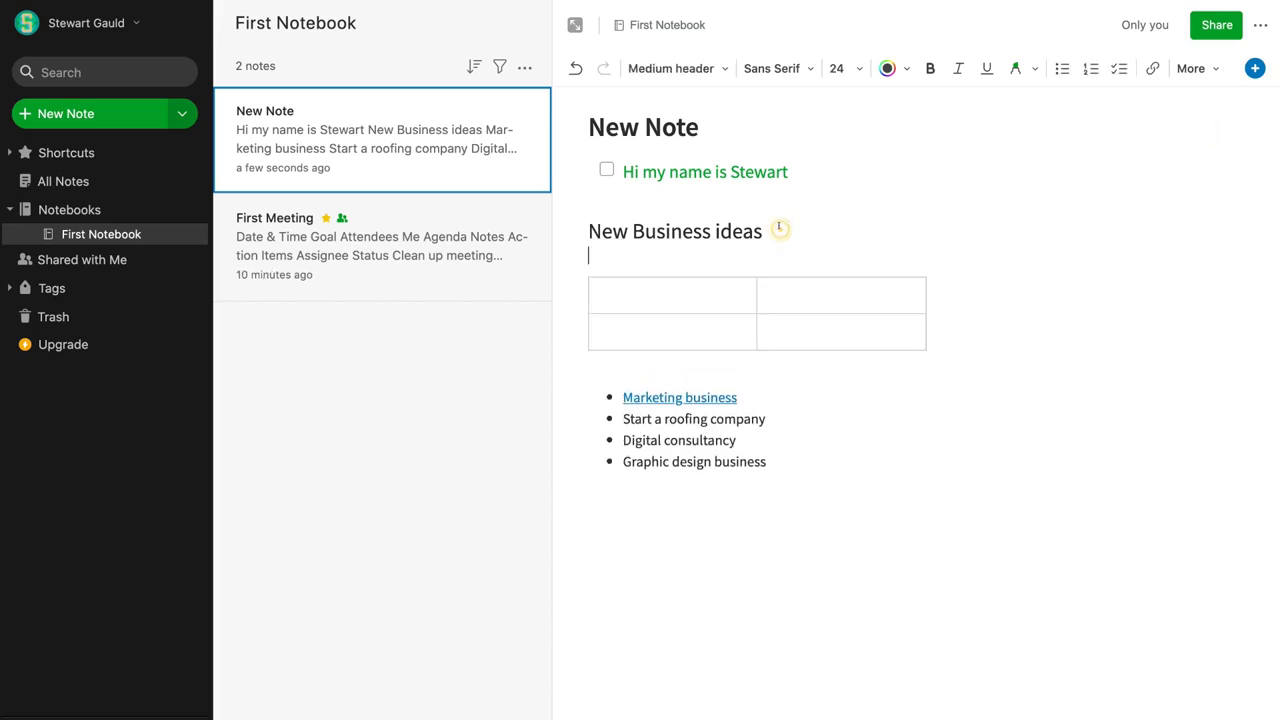
Insert a divider below the bulleted list, after the "Graphic design business" item
left_click(778, 486)
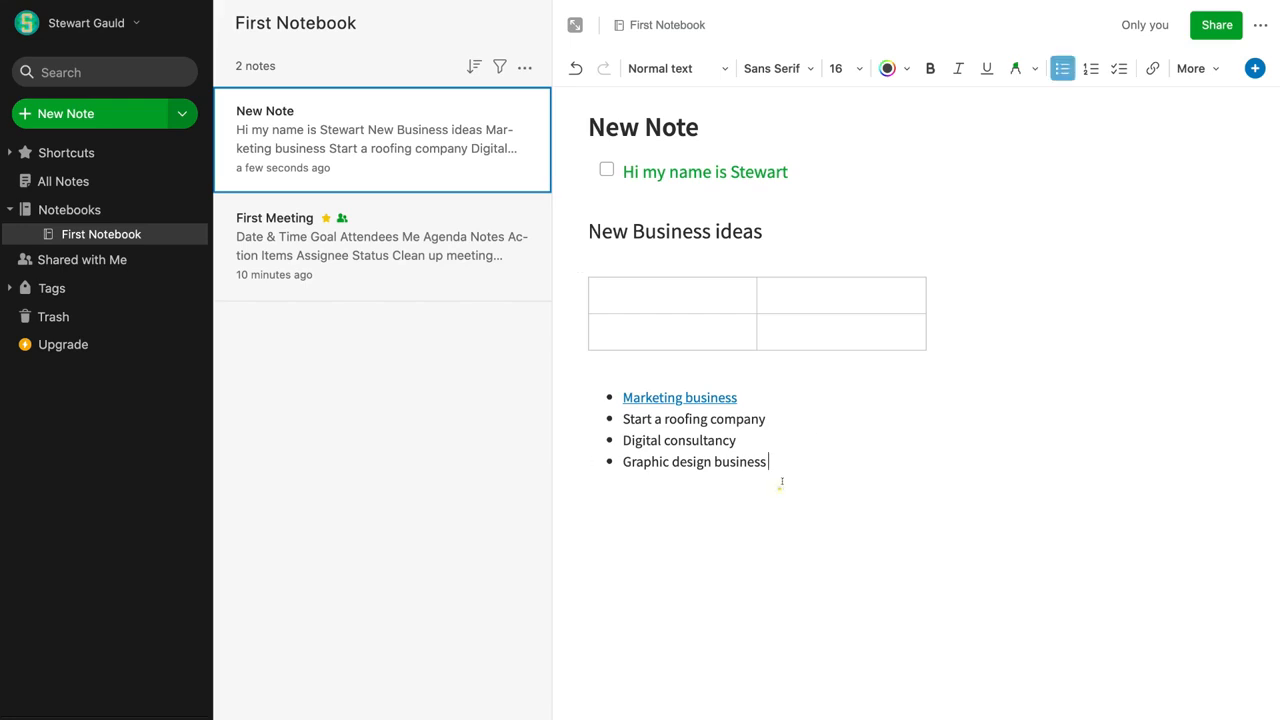
key("Return")
key("Return")
left_click(1254, 68)
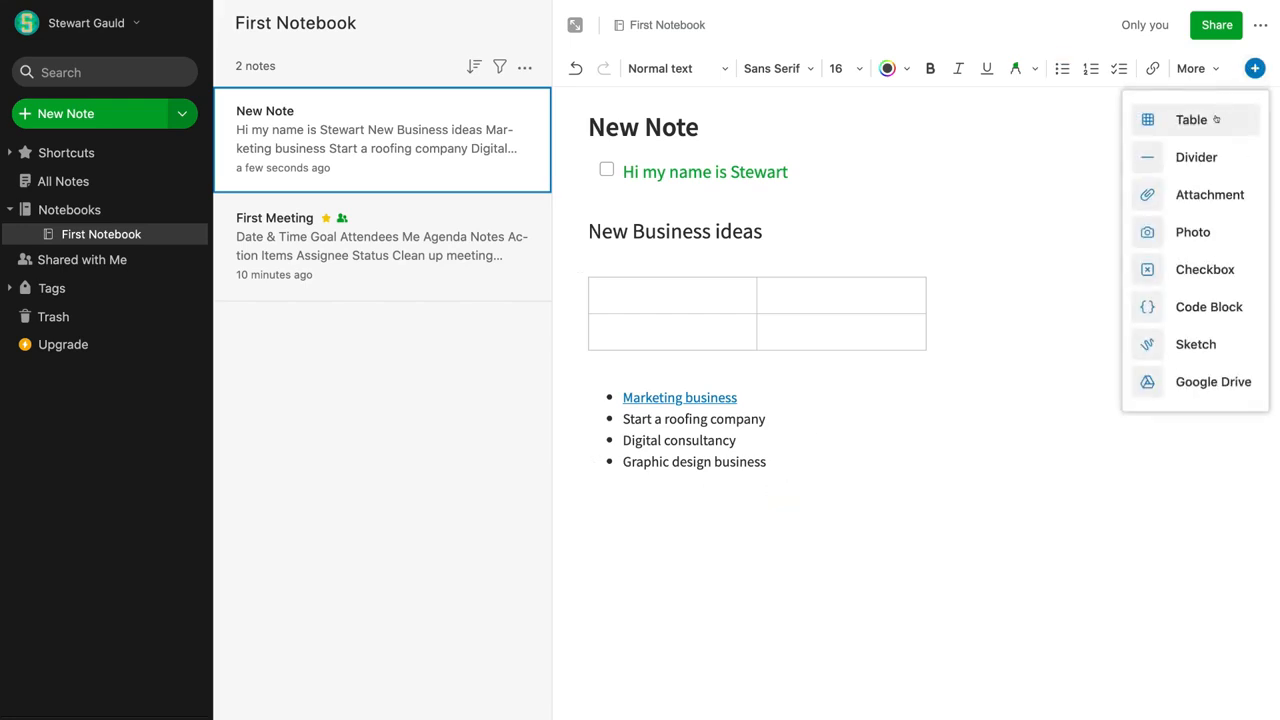
left_click(1207, 157)
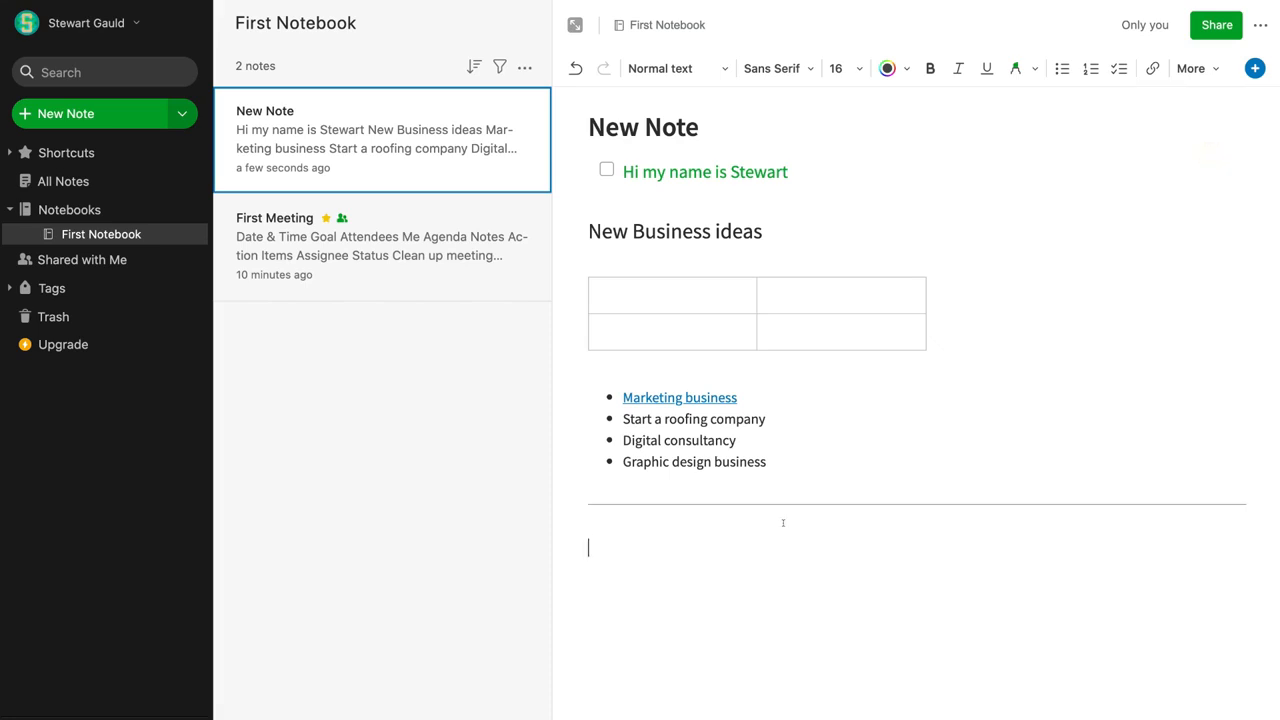
Attach the "HOW TO USE EVERNOTE" PNG image from the Desktop below the divider
left_click(1250, 70)
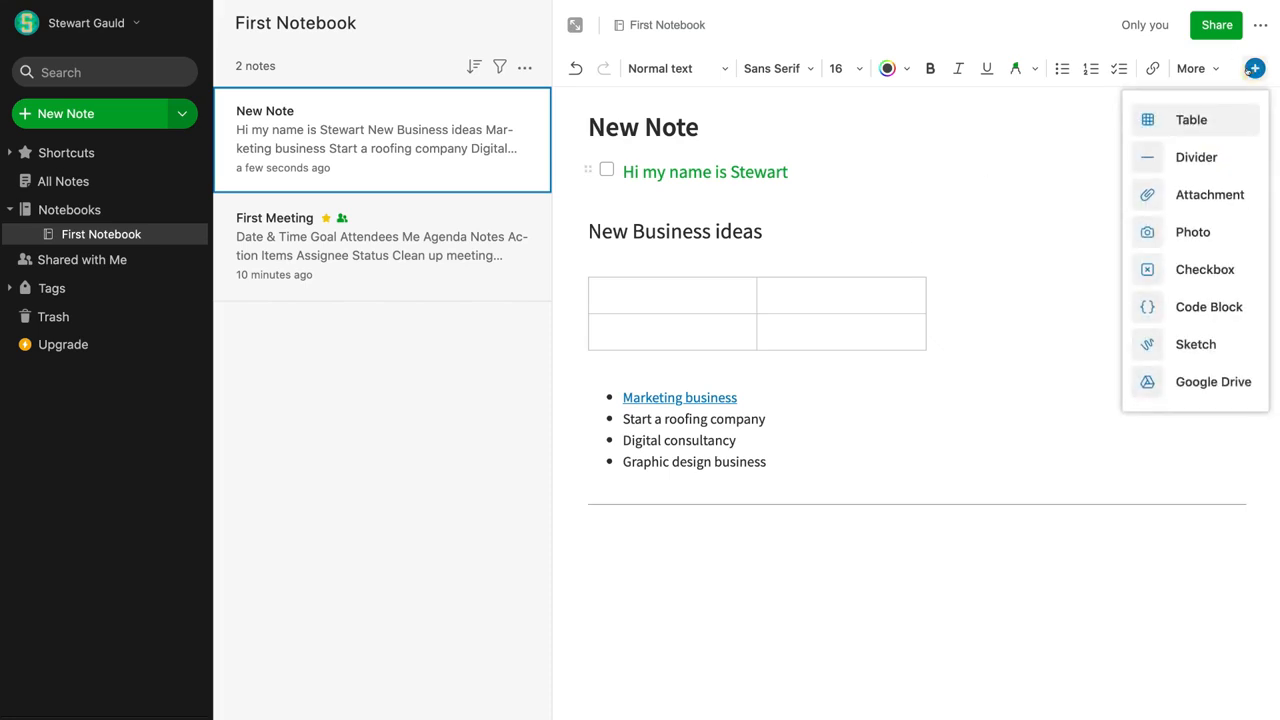
left_click(1210, 194)
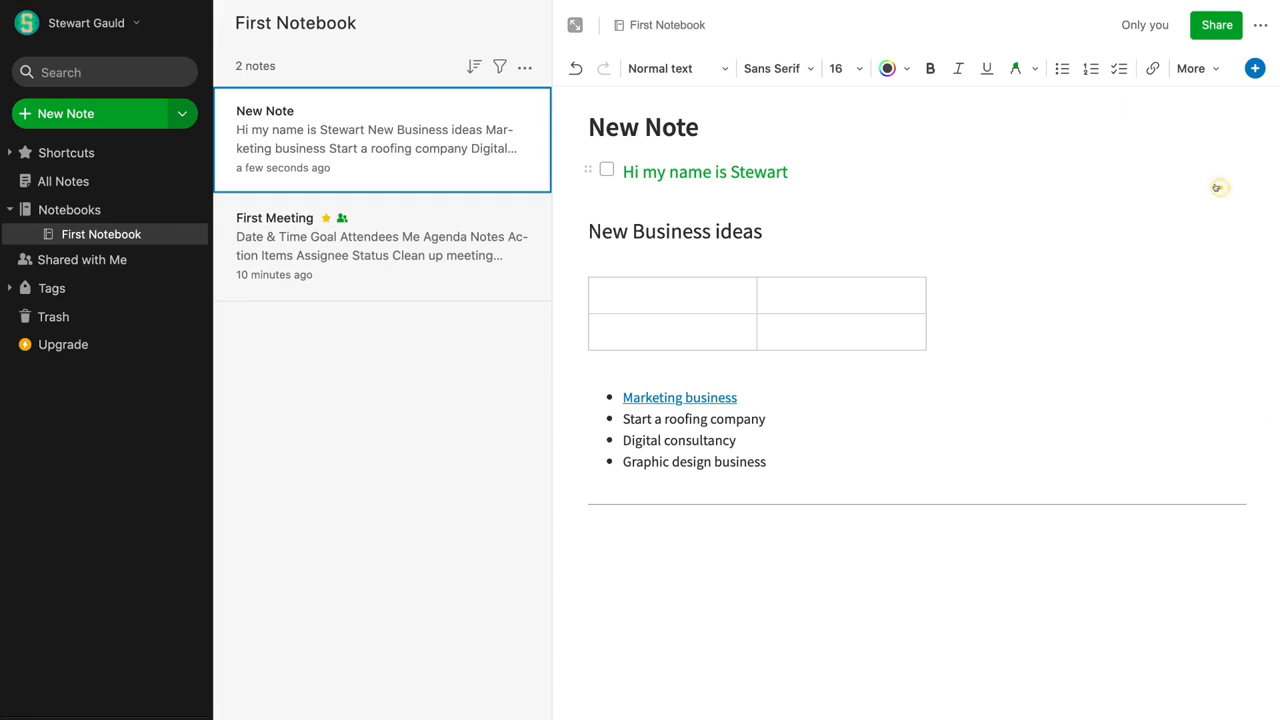
scroll(848, 252, "down", 3)
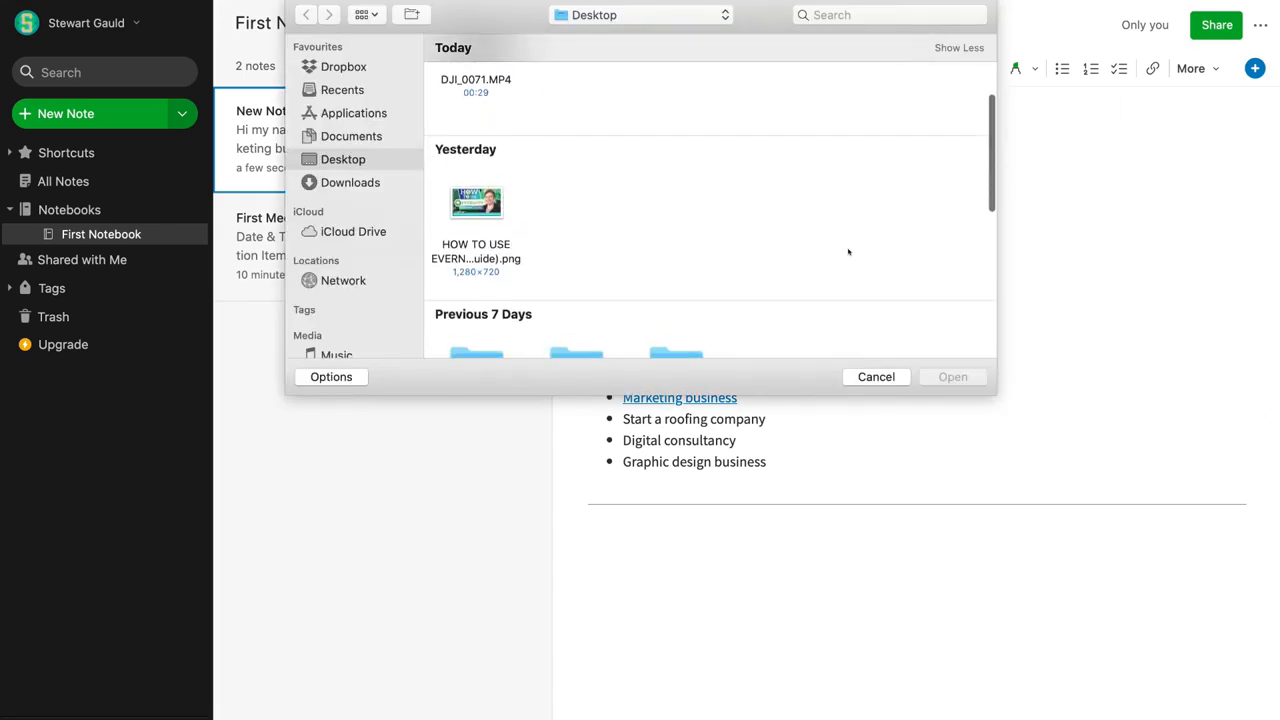
left_click(480, 200)
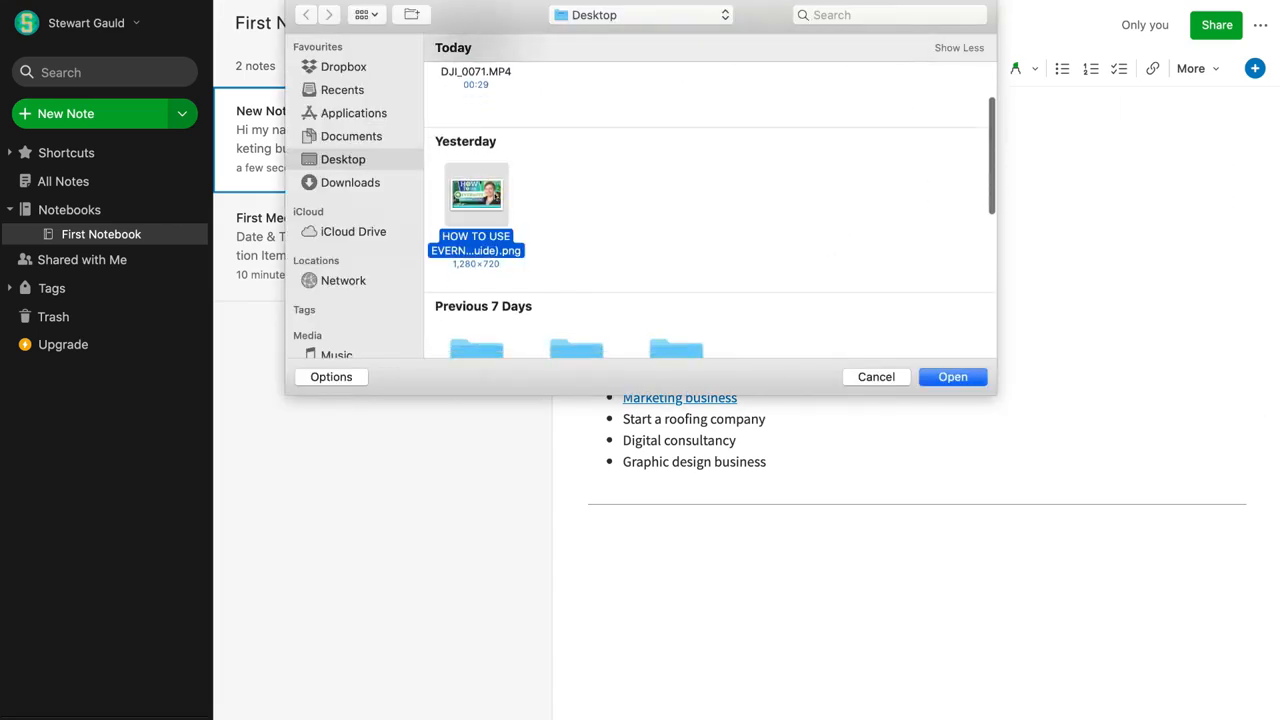
left_click(951, 377)
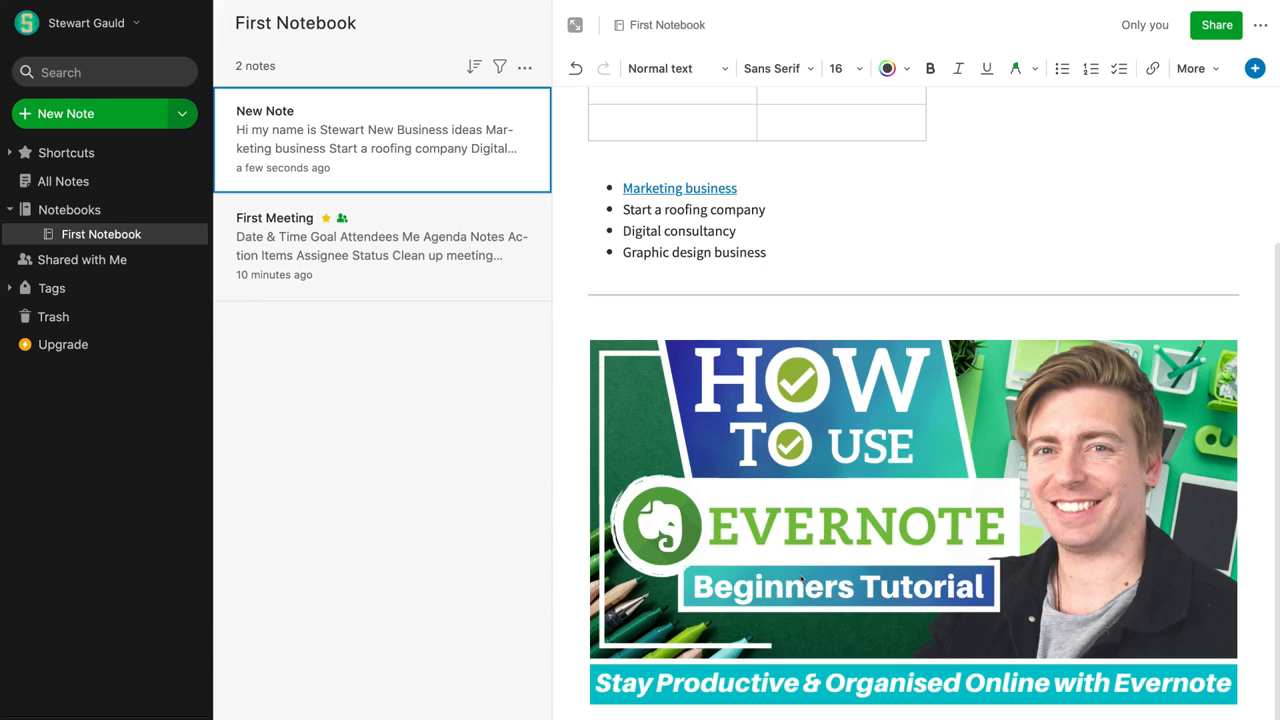
Insert a sketch below the image with a short first name handwritten using the black pen
left_click(1248, 70)
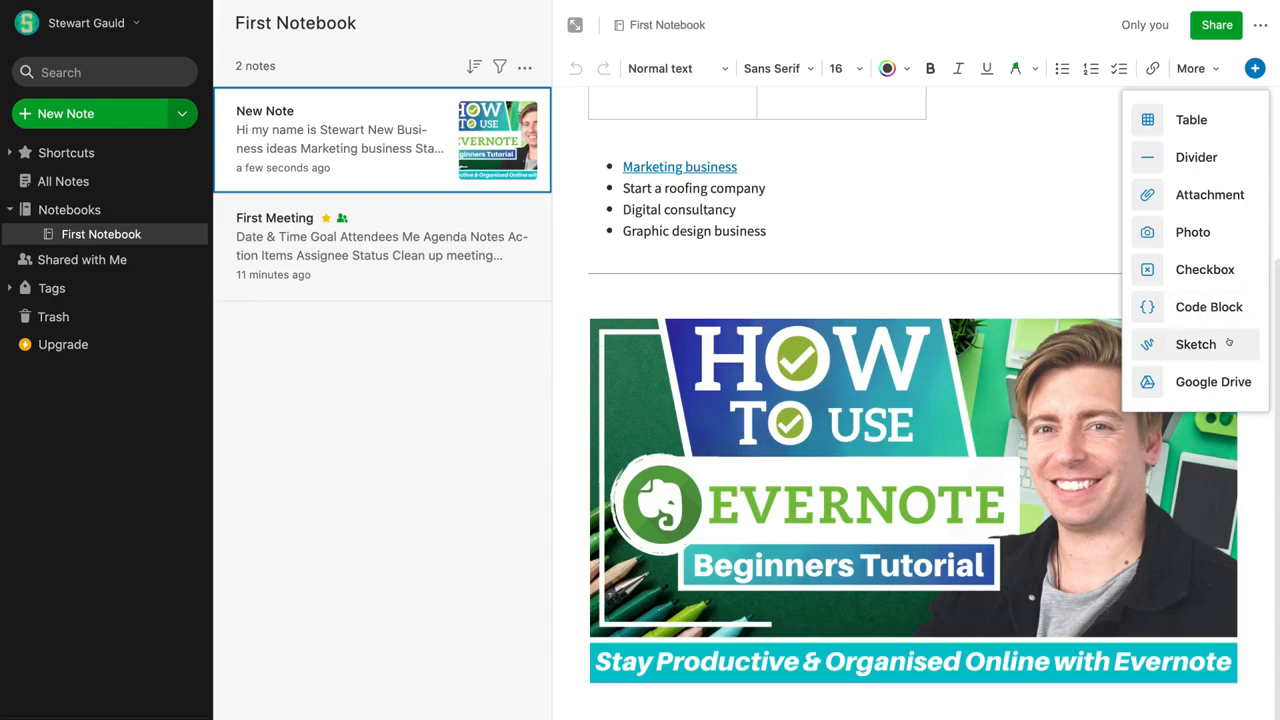
left_click(1229, 343)
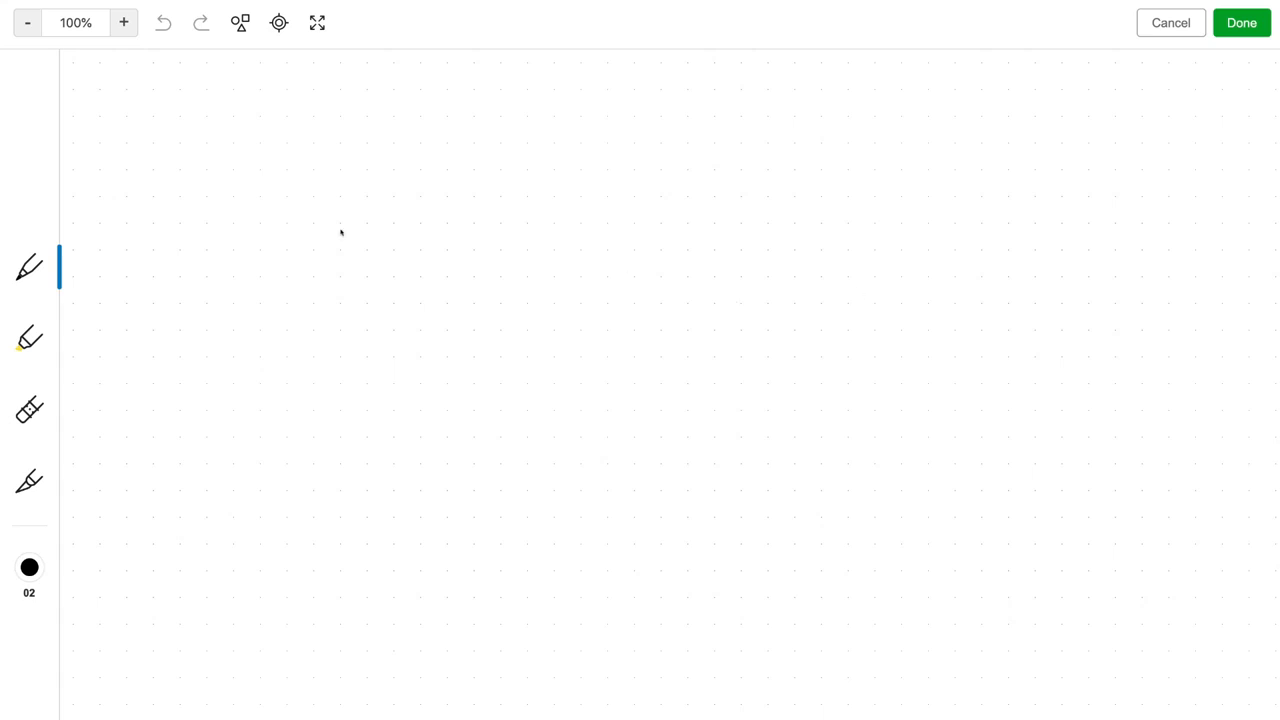
left_click(18, 486)
left_click(16, 418)
left_click(22, 350)
left_click(27, 282)
mouse_move(323, 170)
left_mouse_down()
mouse_move(214, 210)
mouse_move(238, 294)
left_mouse_up()
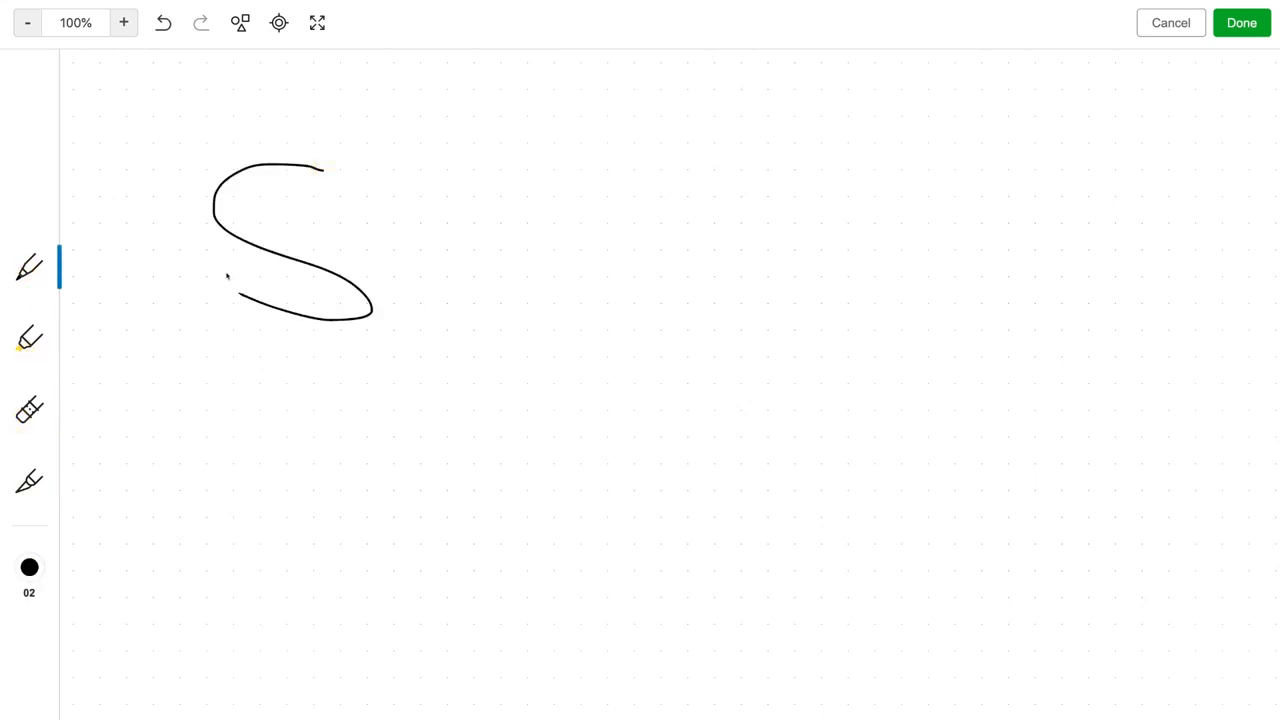
left_click_drag(390, 190, 414, 365)
left_click_drag(375, 278, 460, 246)
mouse_move(474, 292)
left_mouse_down()
mouse_move(472, 332)
mouse_move(566, 356)
left_mouse_up()
mouse_move(576, 268)
left_mouse_down()
mouse_move(637, 288)
mouse_move(700, 278)
left_mouse_up()
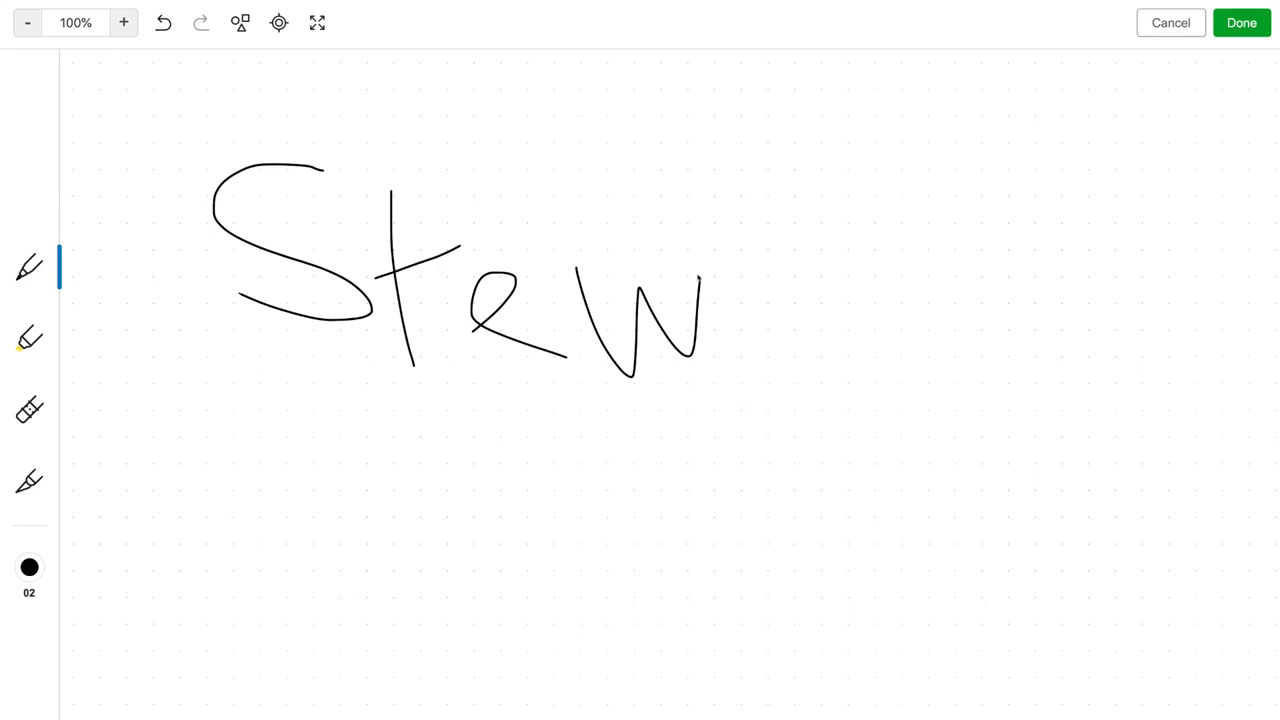
left_click(1241, 22)
scroll(1068, 380, "down", 2)
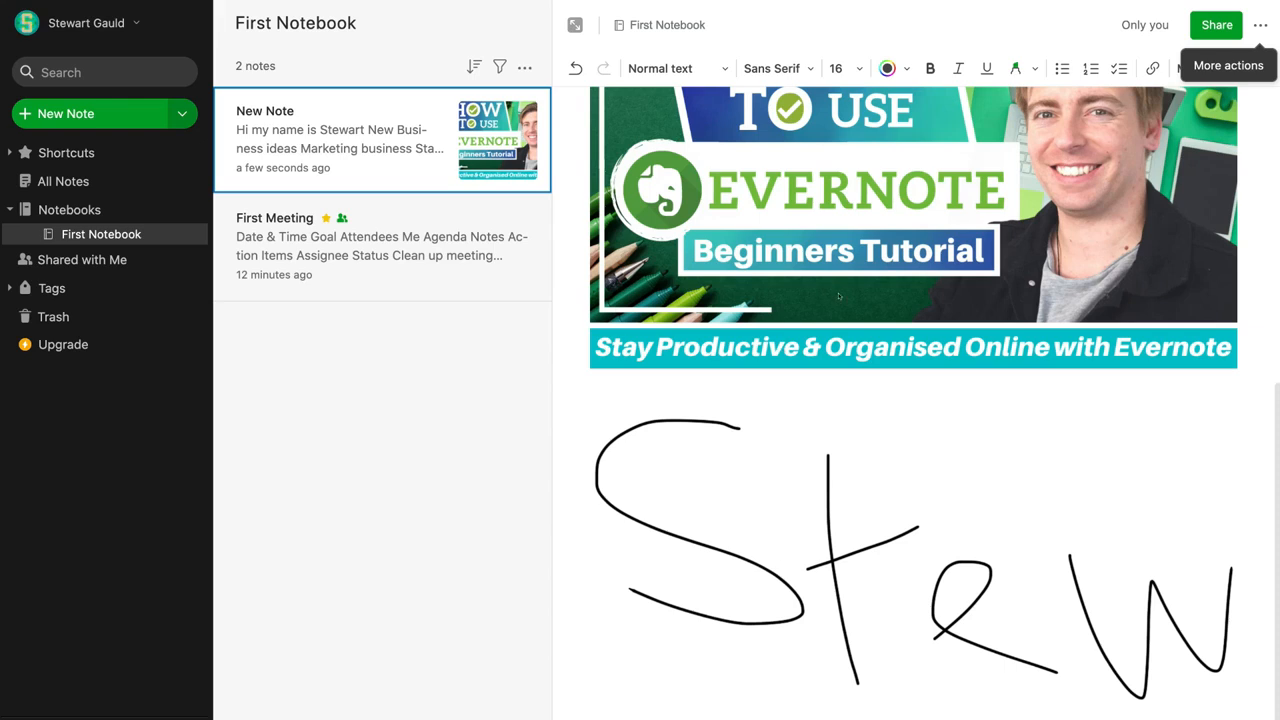
Examine the Google Drive insert option, the attached image's Edit & Annotate editor and its additional image actions
left_click(1254, 68)
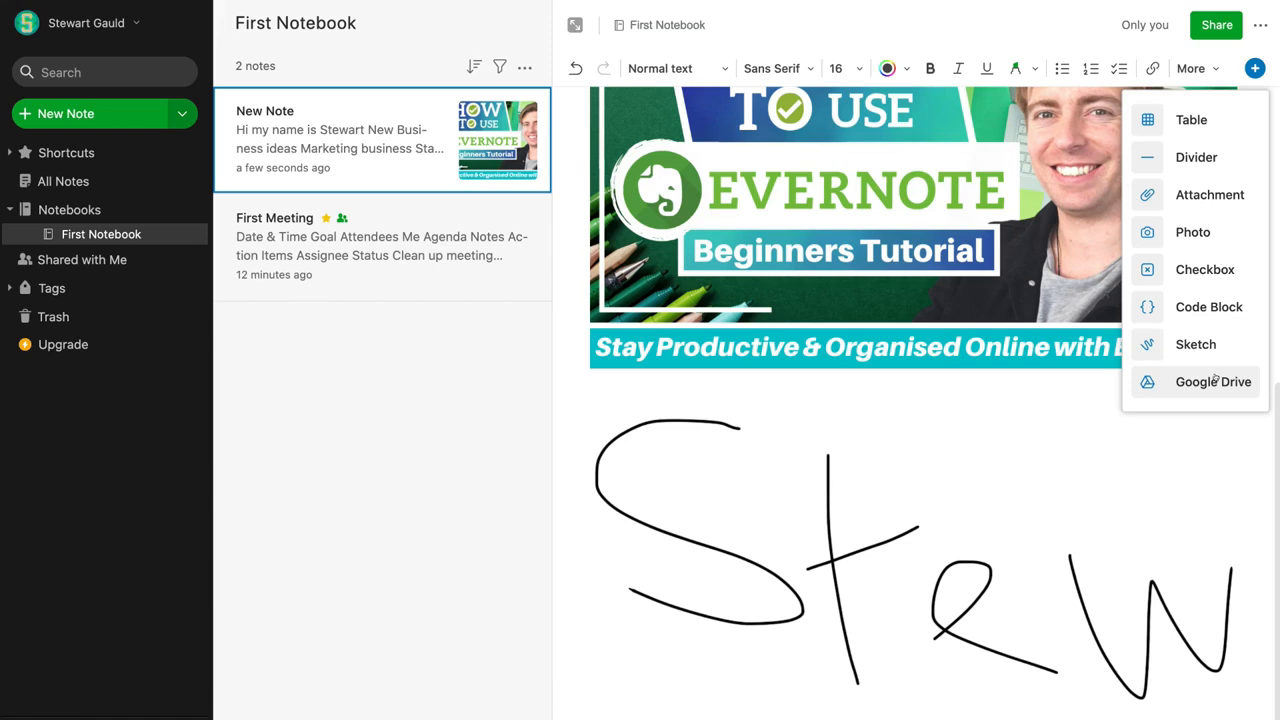
left_click(1094, 401)
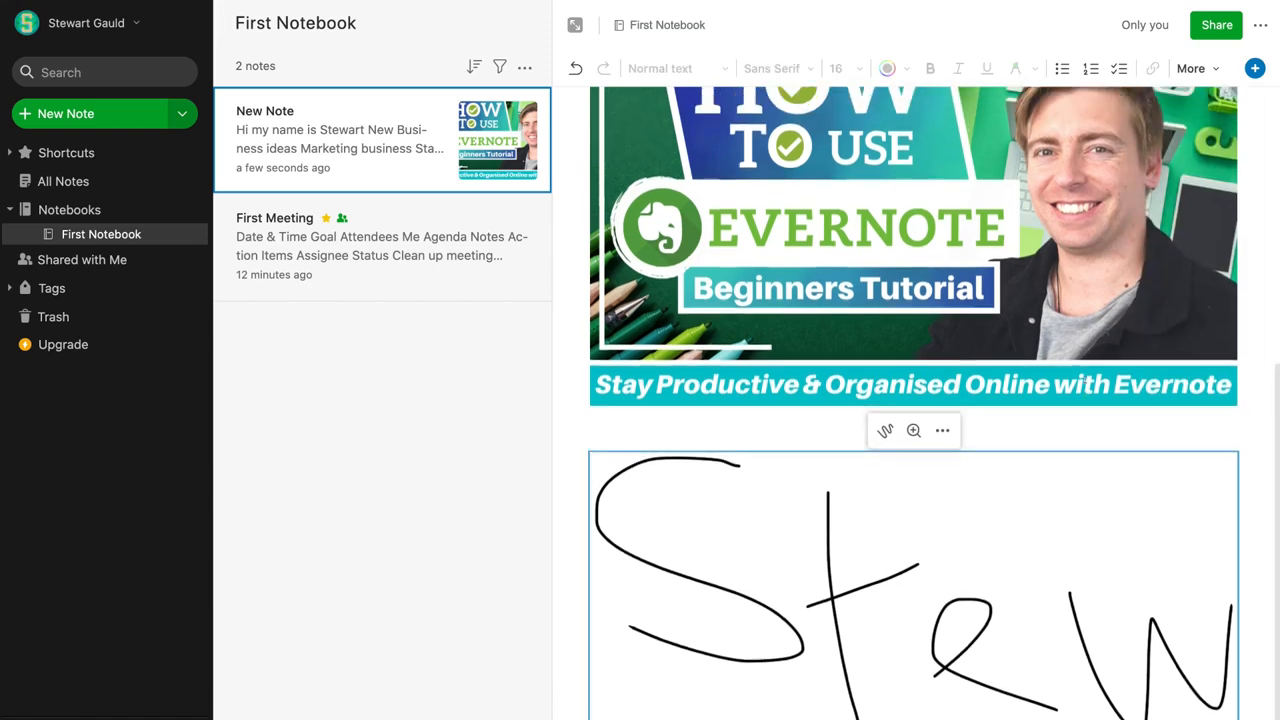
scroll(1086, 381, "up", 5)
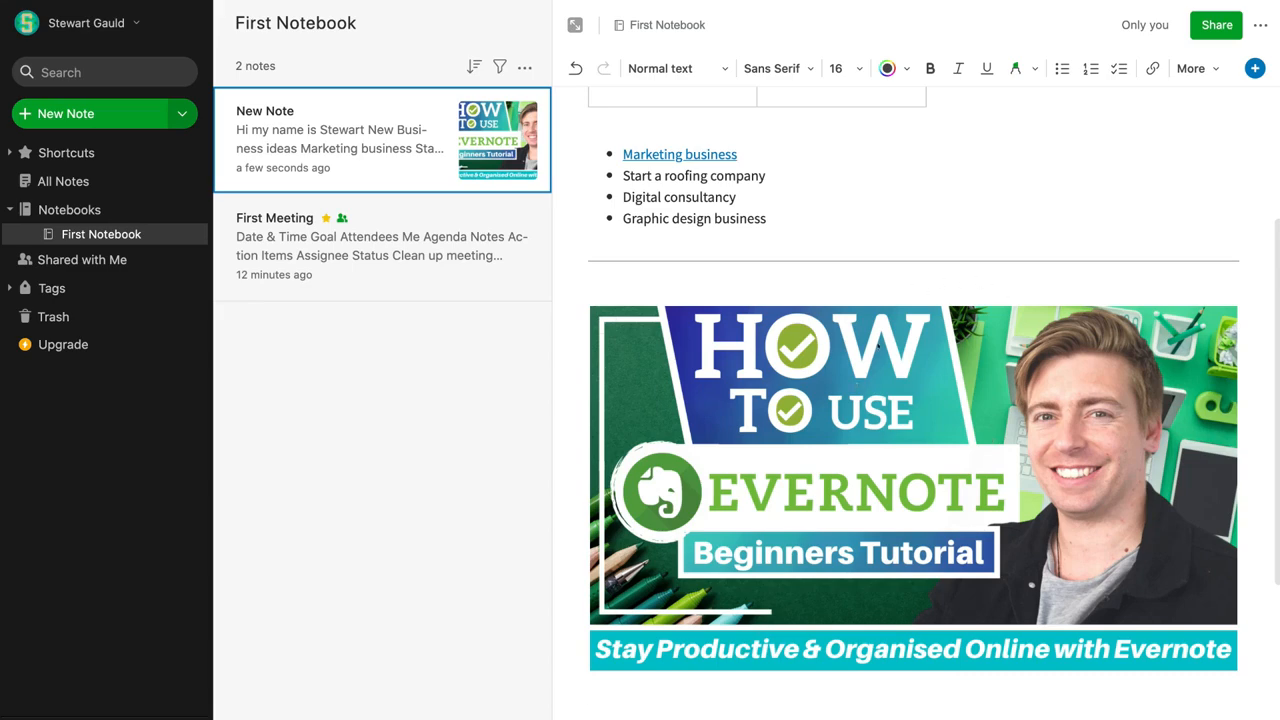
left_click(924, 344)
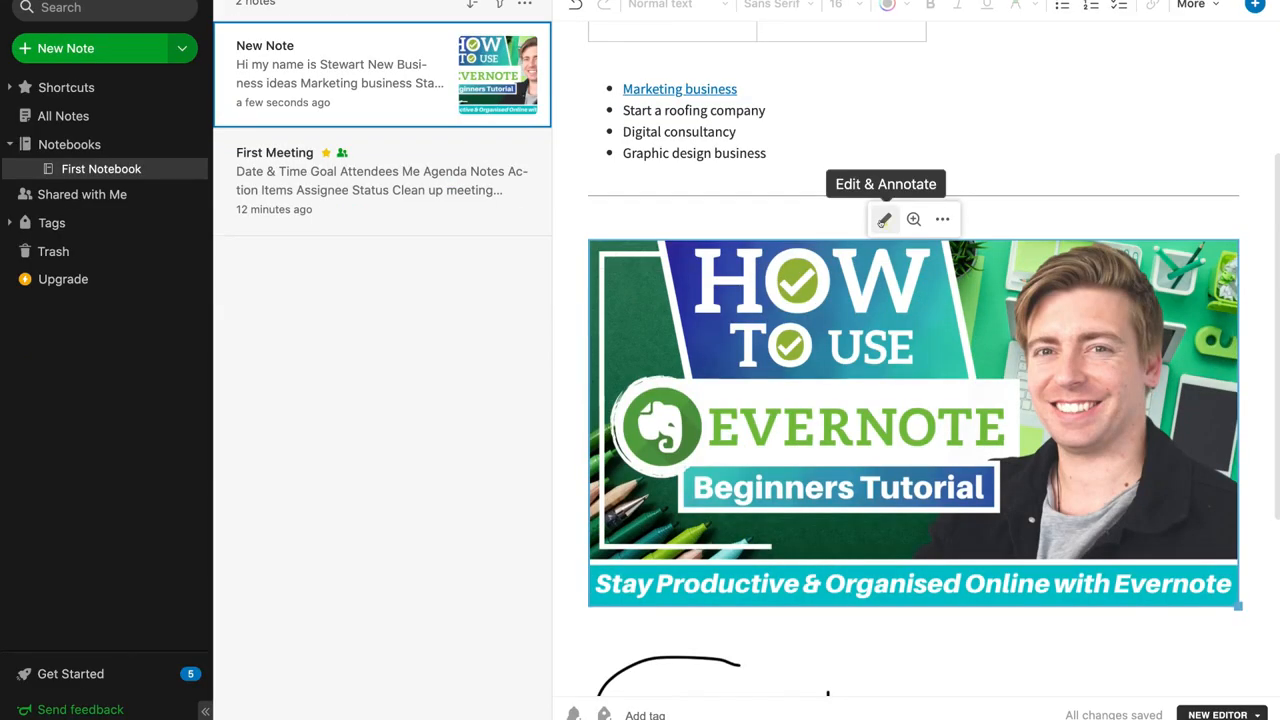
left_click(883, 221)
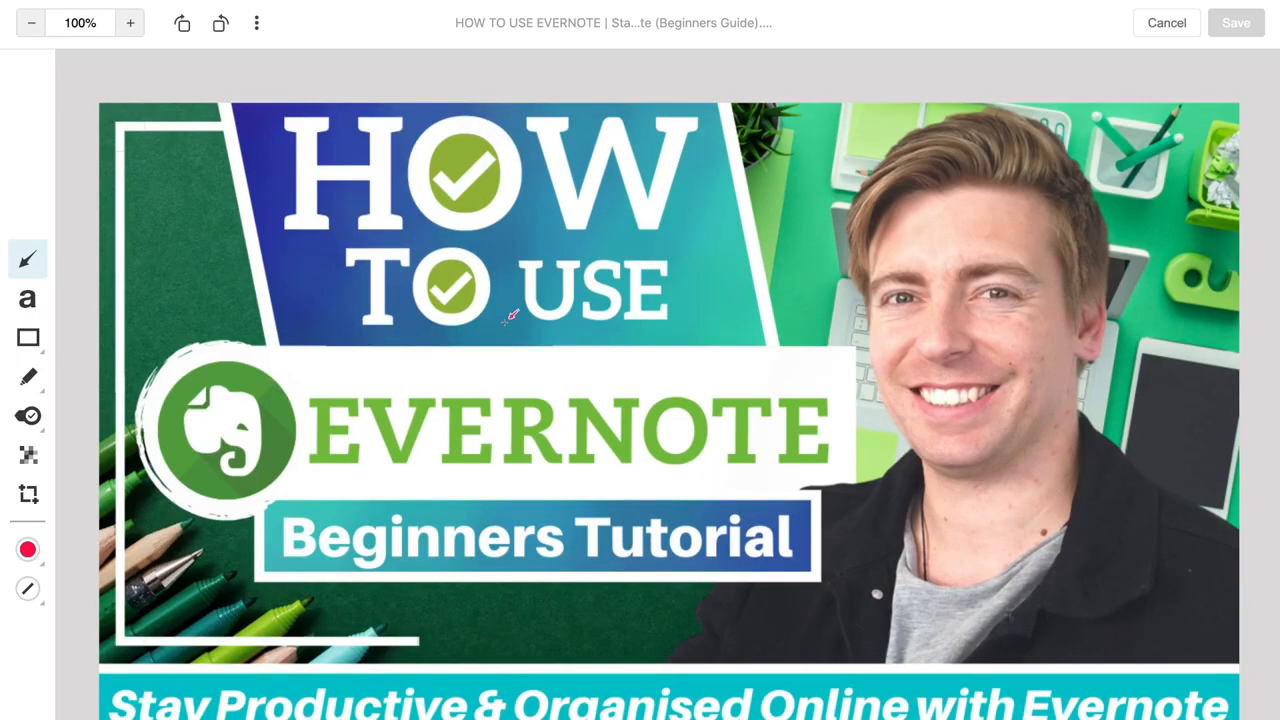
left_click(1163, 30)
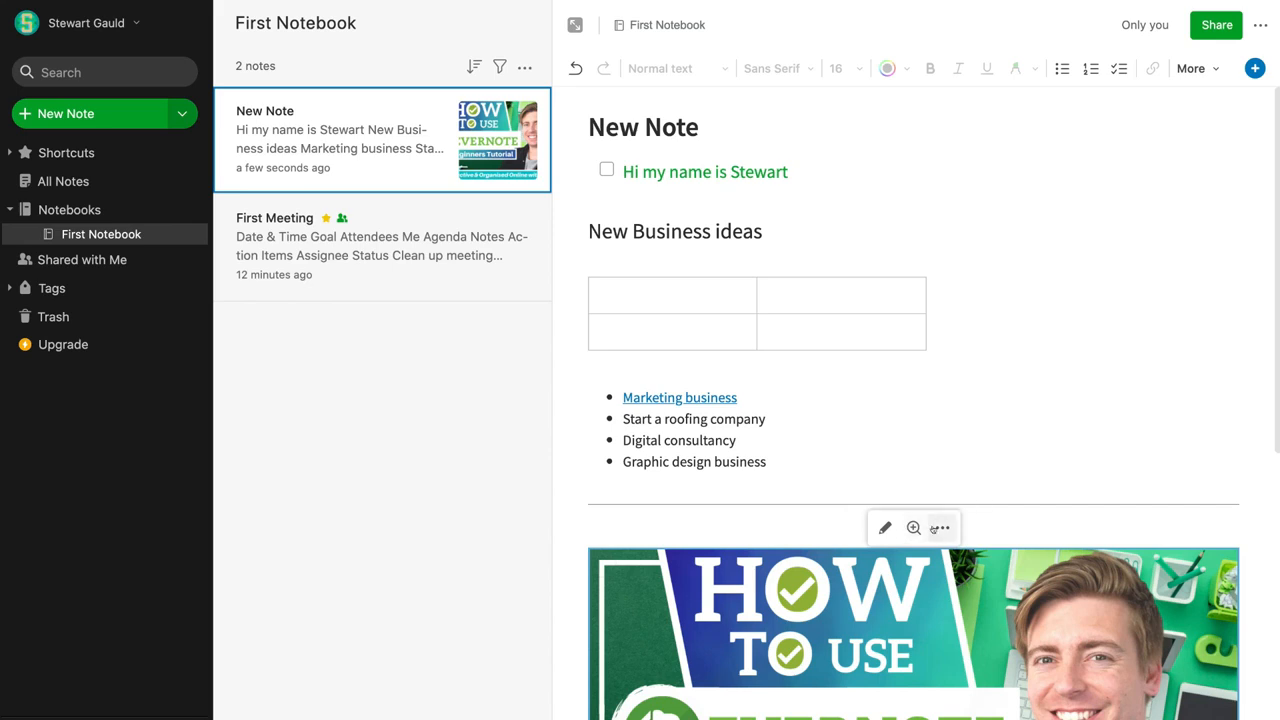
left_click(940, 462)
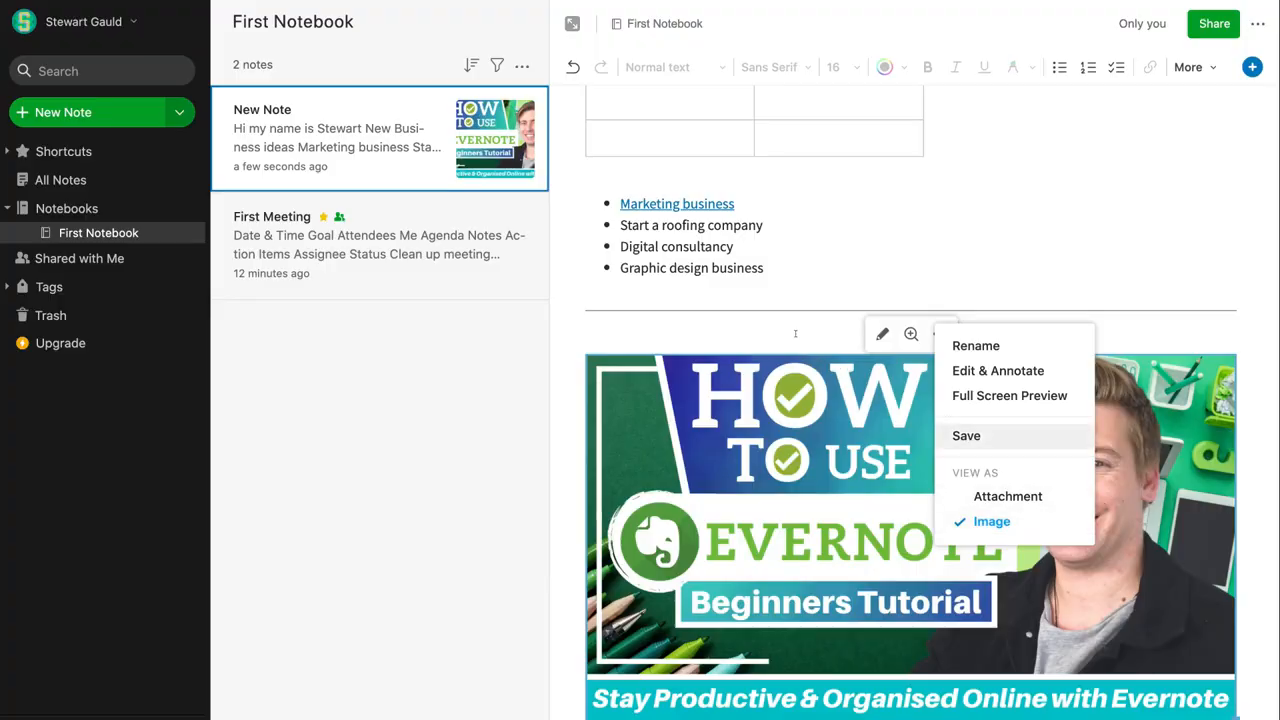
left_click(798, 337)
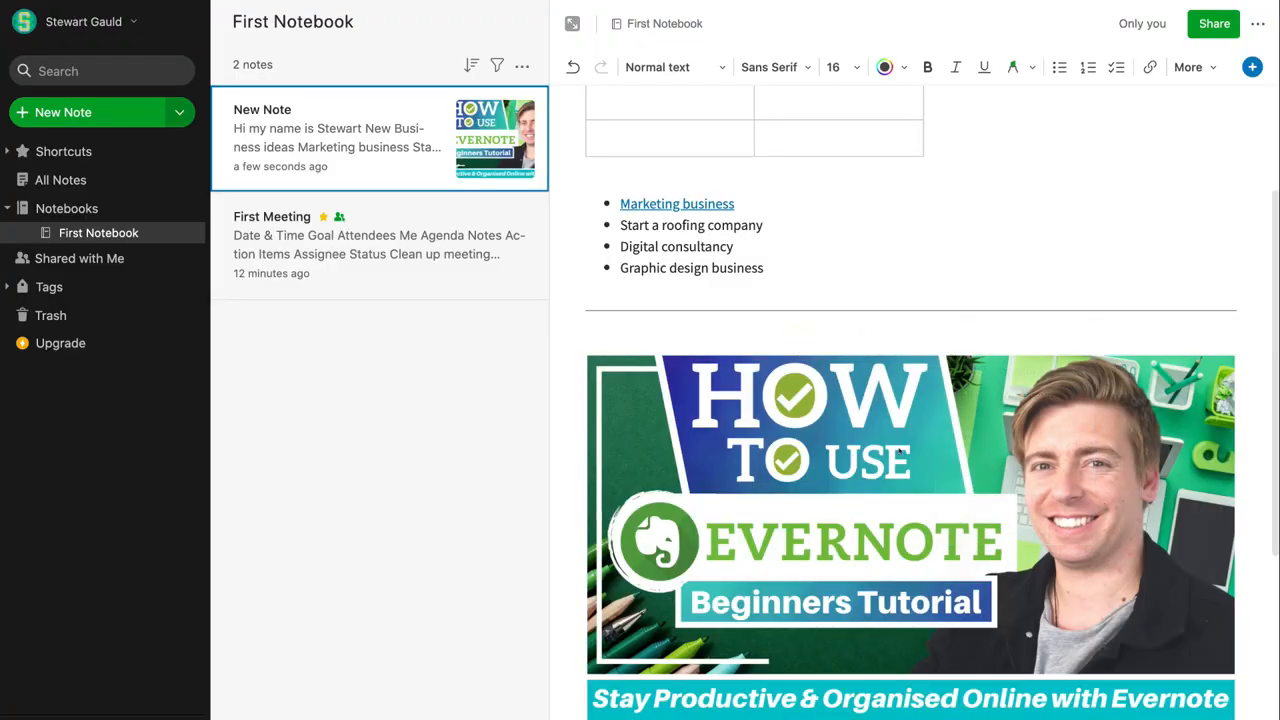
Review the actions available for First Notebook and return to the note
scroll(882, 452, "up", 3)
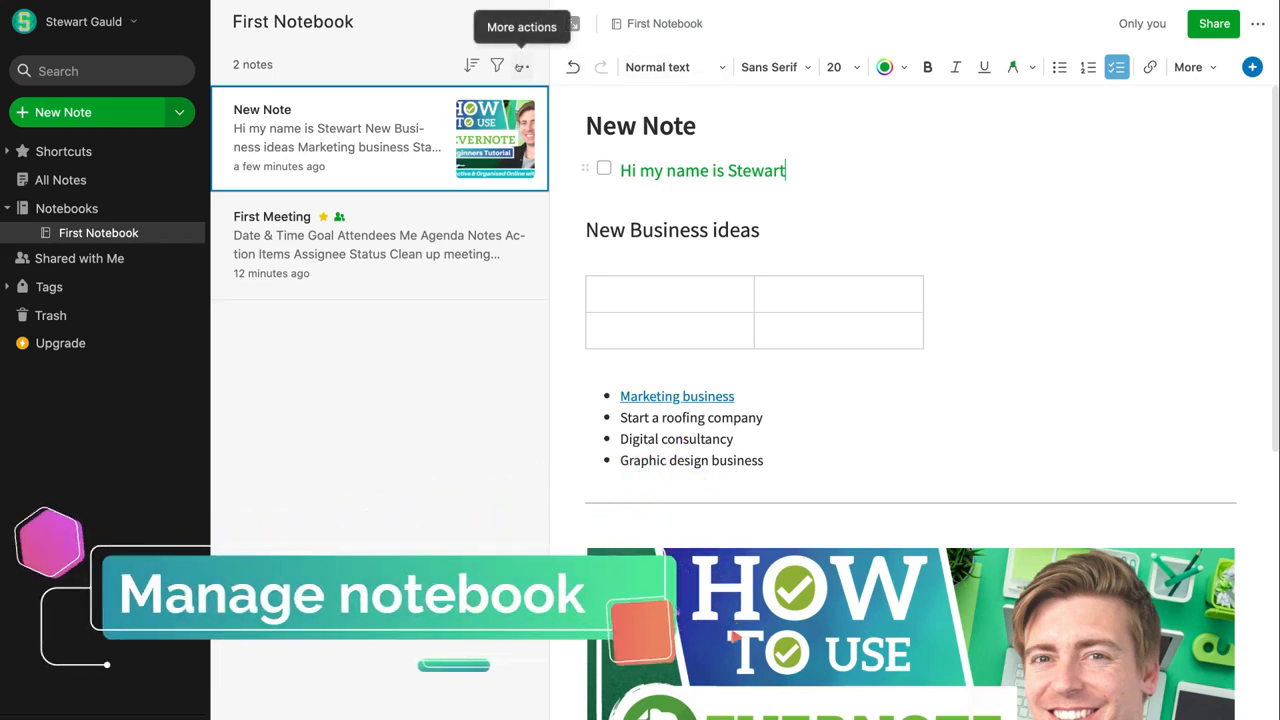
left_click(519, 66)
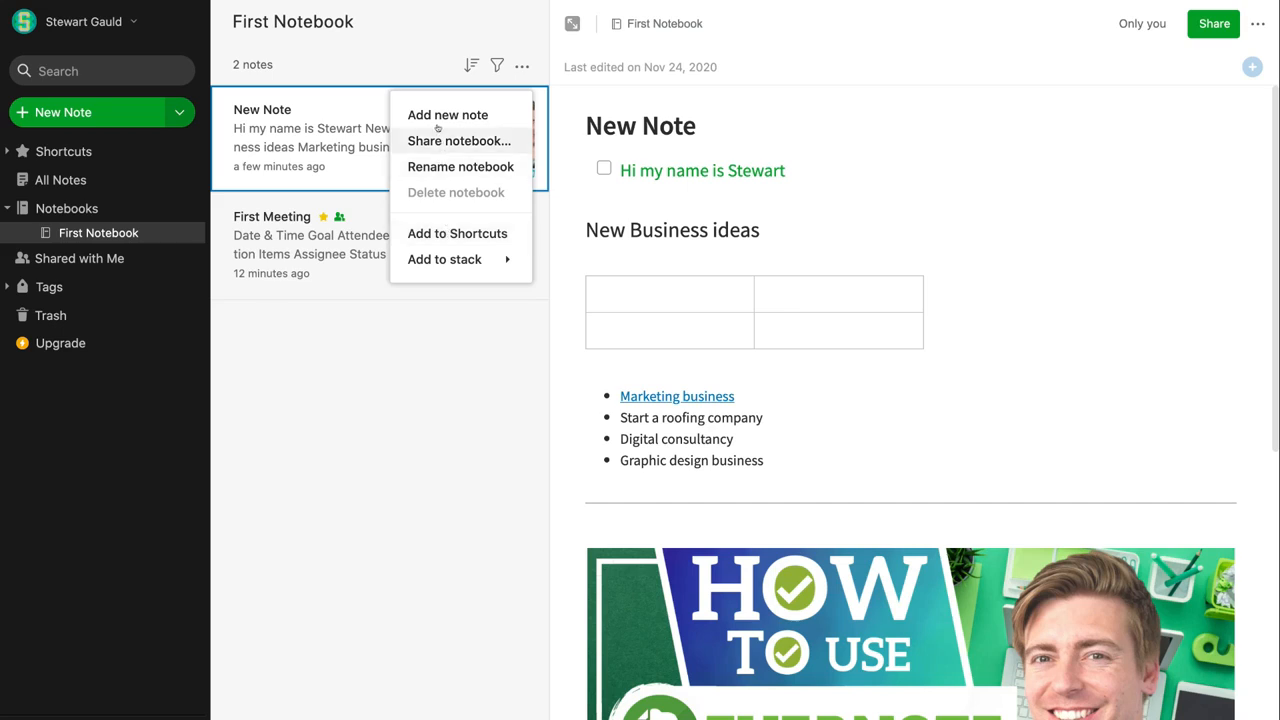
left_click(424, 33)
left_click(424, 33)
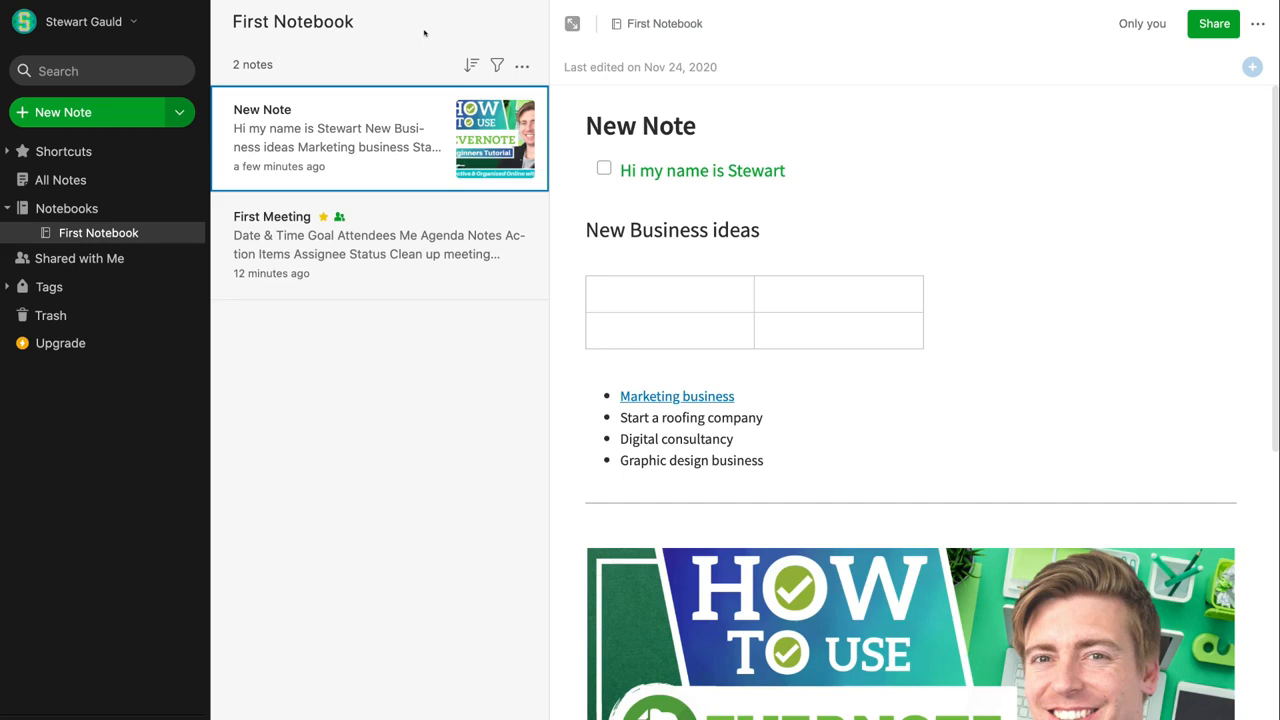
left_click(915, 166)
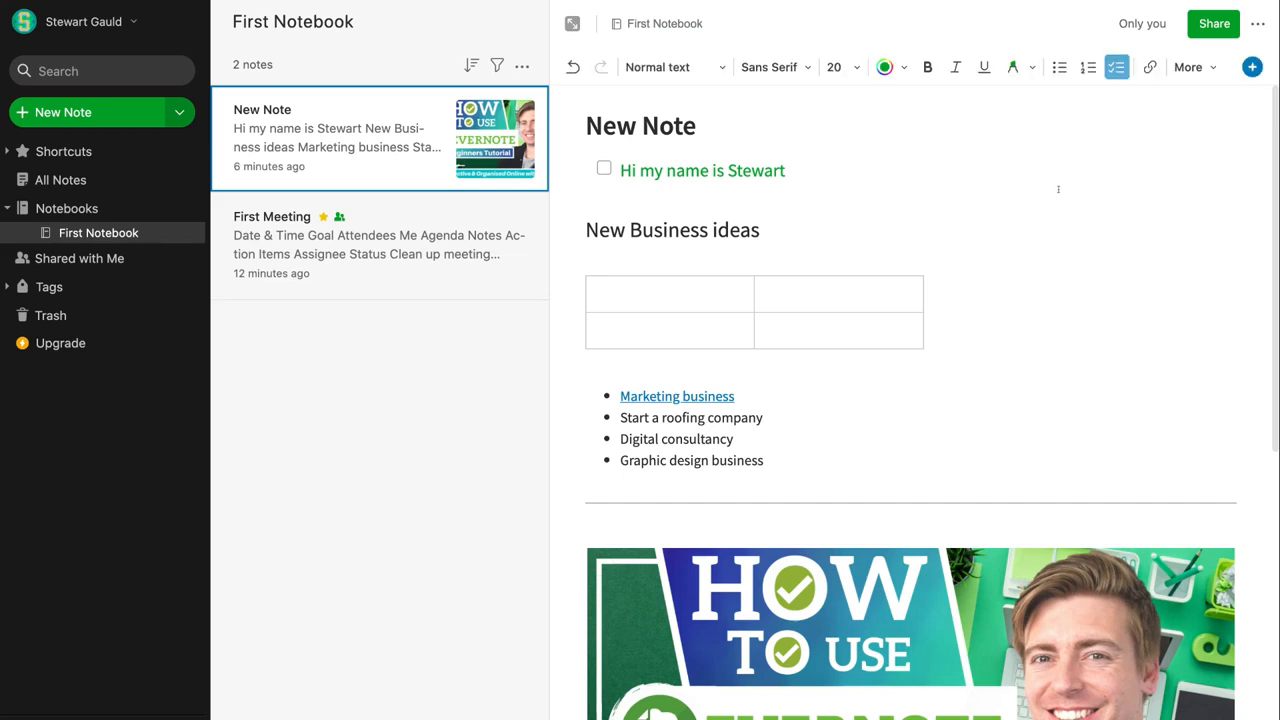